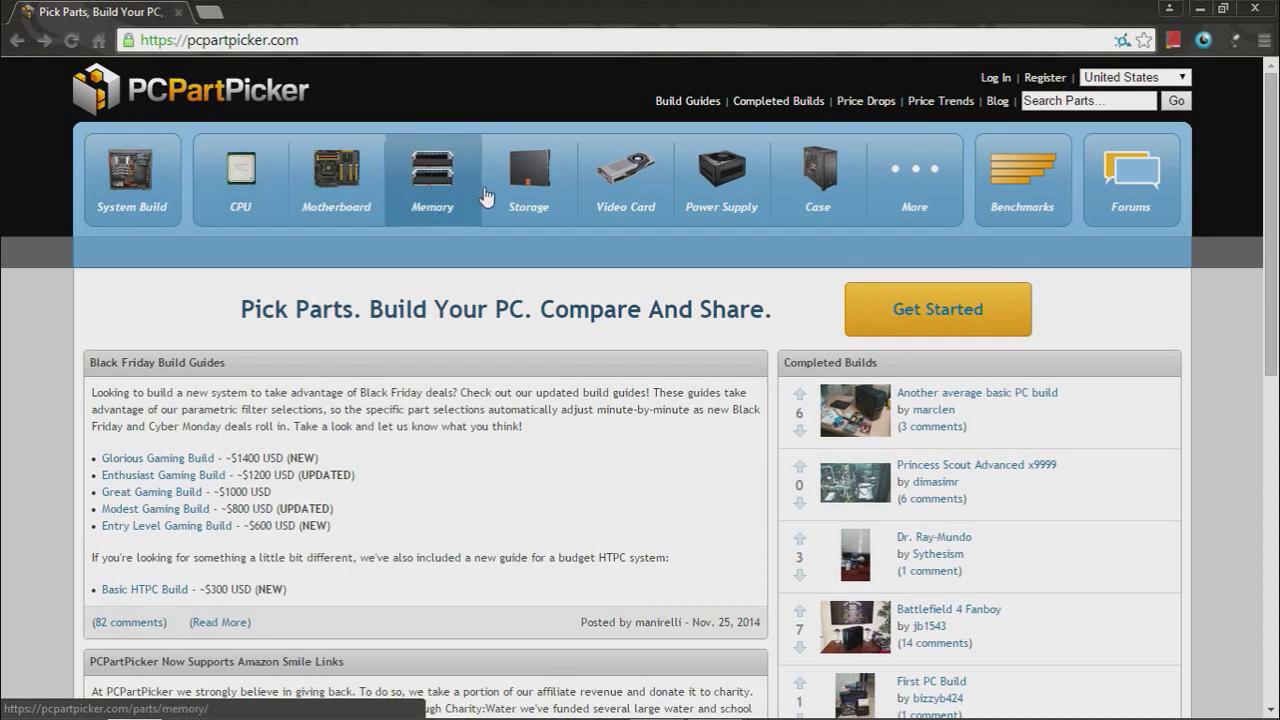
Sign in with the saved username and password, keeping Remember me ticked.
{"action": "left_click", "coordinate": [996, 79]}
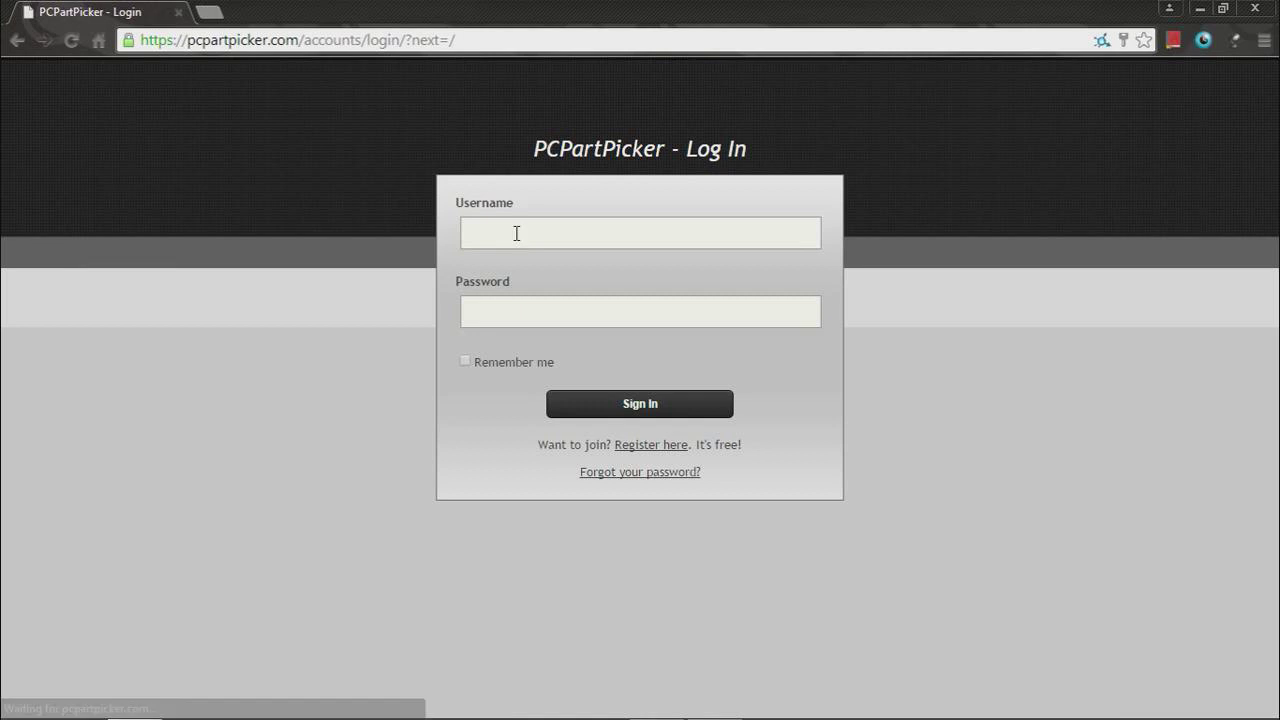
{"action": "left_click", "coordinate": [516, 233]}
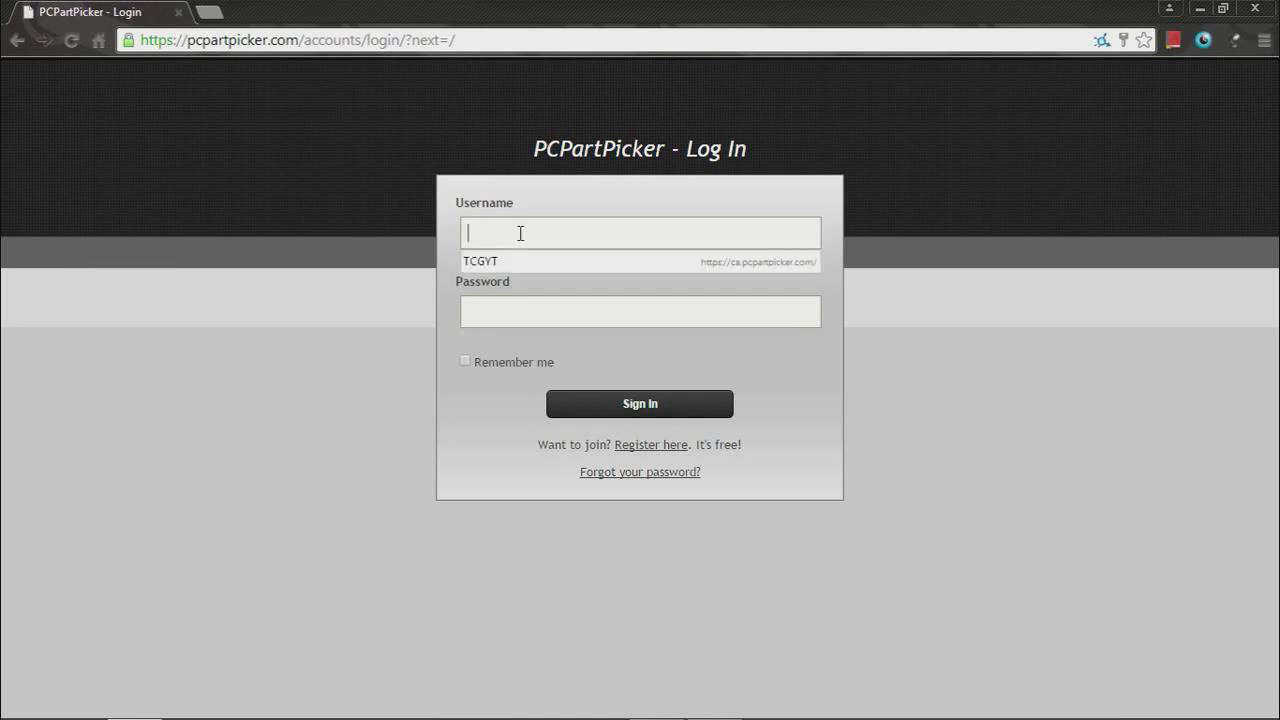
{"action": "left_click", "coordinate": [577, 266]}
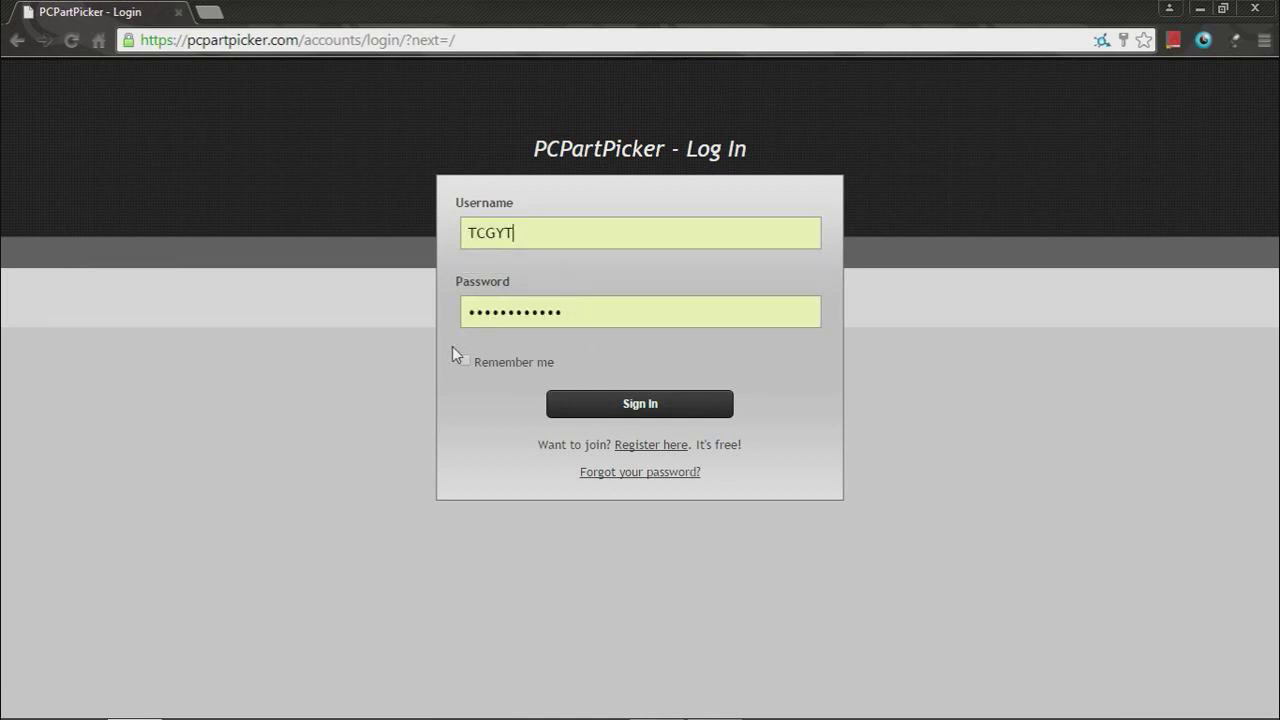
{"action": "left_click", "coordinate": [464, 361]}
{"action": "left_click", "coordinate": [648, 410]}
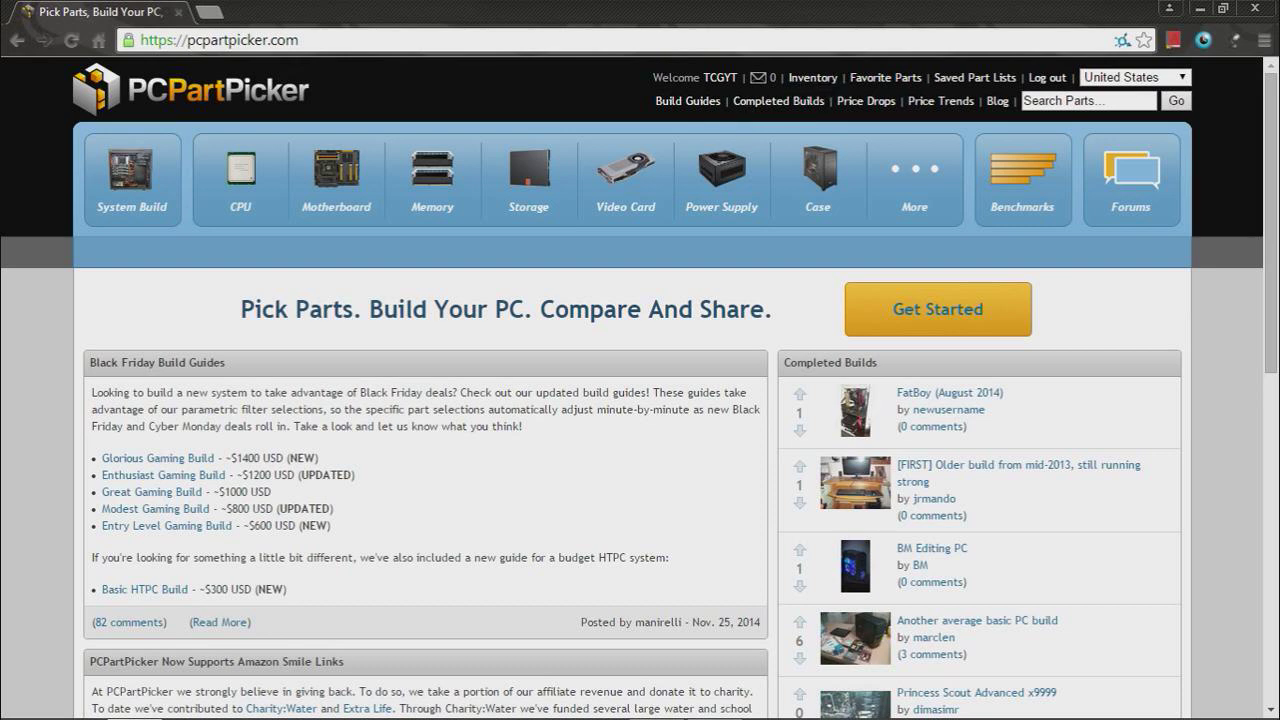
In account preferences, exclude mail-in rebates and Amazon Prime from price calculations.
{"action": "left_click", "coordinate": [718, 79]}
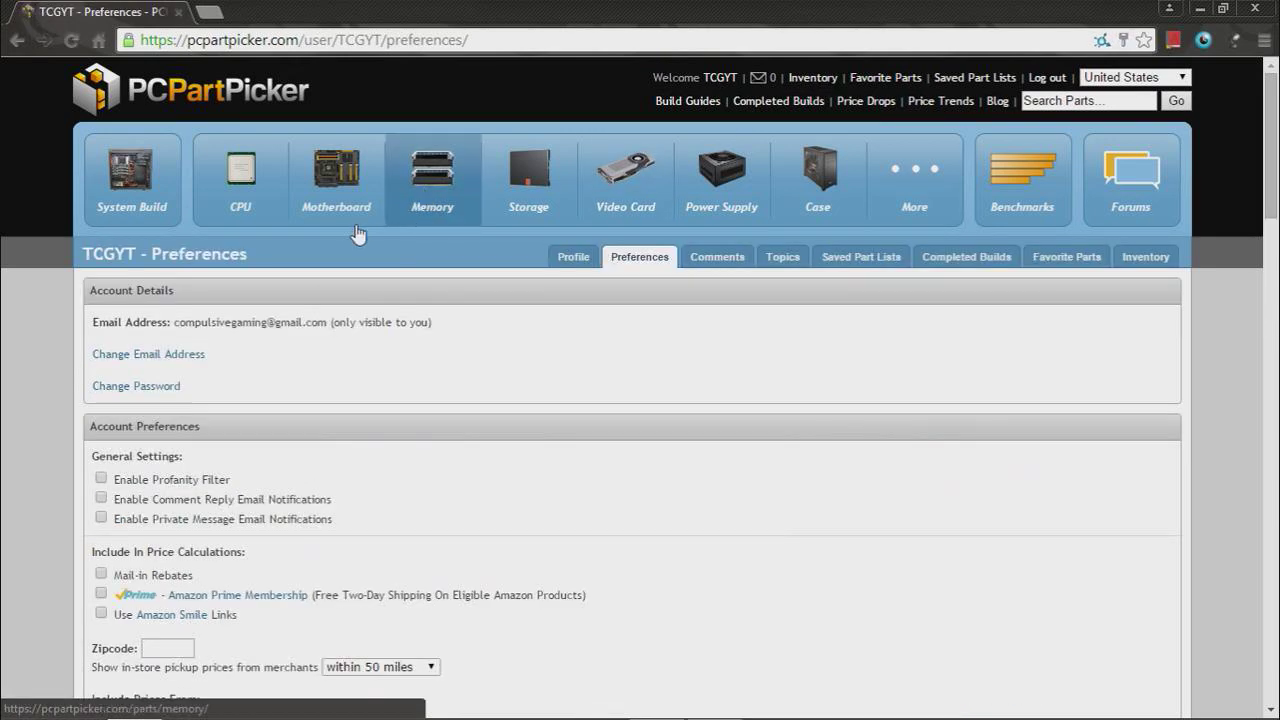
{"action": "scroll", "coordinate": [325, 289], "scroll_direction": "down", "scroll_amount": 2}
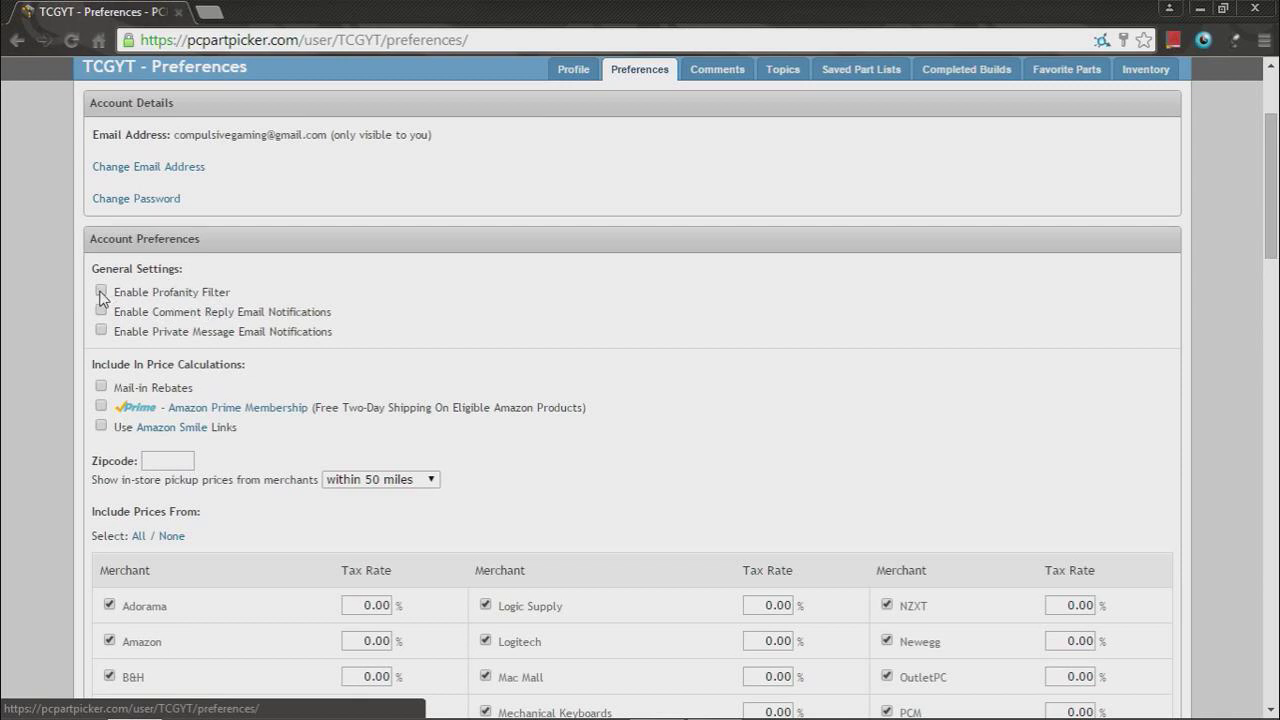
{"action": "left_click", "coordinate": [101, 387]}
{"action": "left_click", "coordinate": [101, 387]}
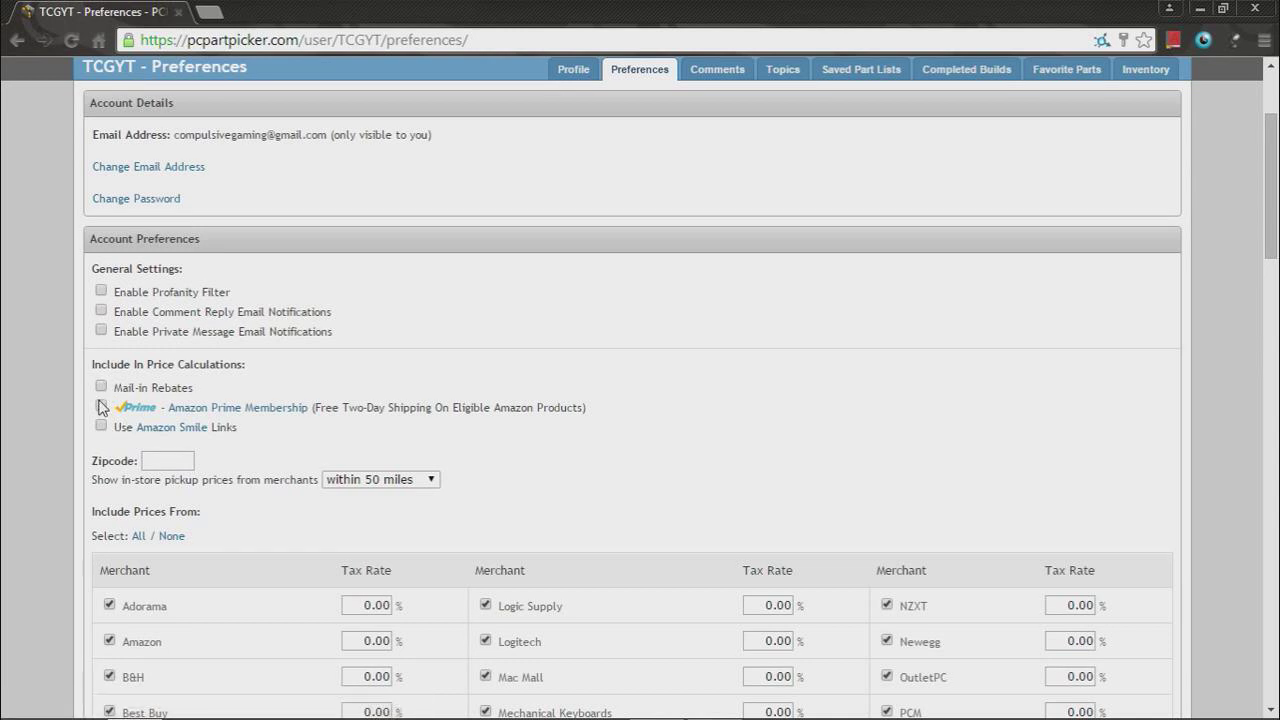
{"action": "left_click", "coordinate": [101, 407]}
{"action": "scroll", "coordinate": [294, 517], "scroll_direction": "down", "scroll_amount": 3}
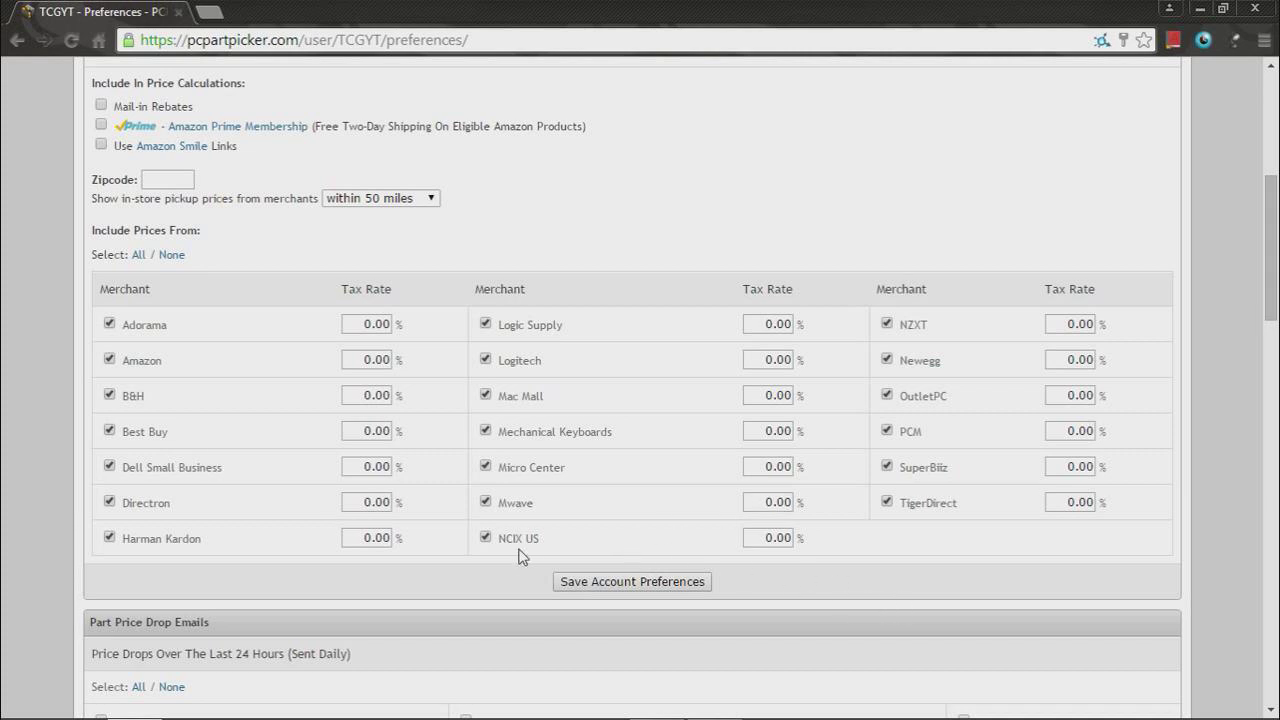
Set a 13% tax rate for Adorama, Amazon, B&H, Best Buy, Dell Small Business, Directron and Harman Kardon.
{"action": "double_click", "coordinate": [356, 323]}
{"action": "type", "text": "14"}
{"action": "key", "text": "BackSpace"}
{"action": "type", "text": "3"}
{"action": "double_click", "coordinate": [354, 356]}
{"action": "type", "text": "13"}
{"action": "double_click", "coordinate": [376, 396]}
{"action": "type", "text": "13"}
{"action": "double_click", "coordinate": [384, 431]}
{"action": "type", "text": "13"}
{"action": "double_click", "coordinate": [390, 466]}
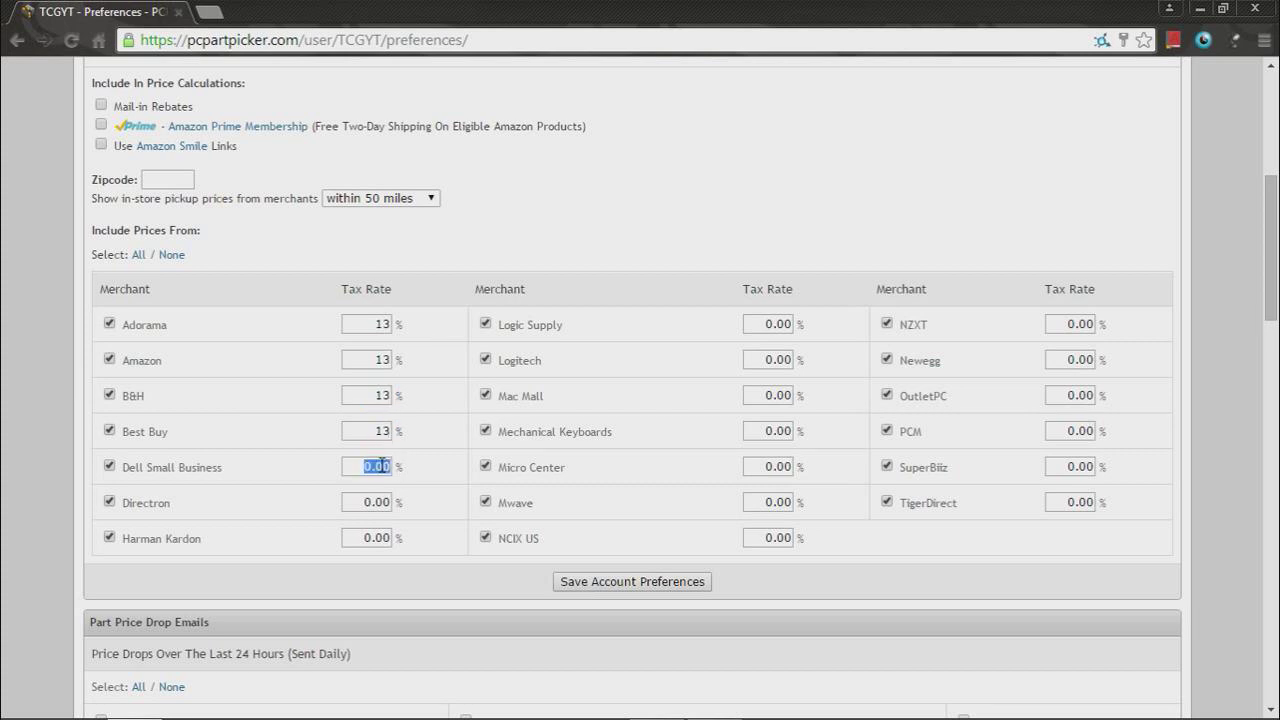
{"action": "type", "text": "13"}
{"action": "double_click", "coordinate": [380, 503]}
{"action": "type", "text": "13"}
{"action": "double_click", "coordinate": [377, 537]}
{"action": "type", "text": "13"}
Set 13% tax for Logic Supply, Logitech, Mac Mall, Mechanical Keyboards, Micro Center, Mwave and NCIX US.
{"action": "double_click", "coordinate": [778, 325]}
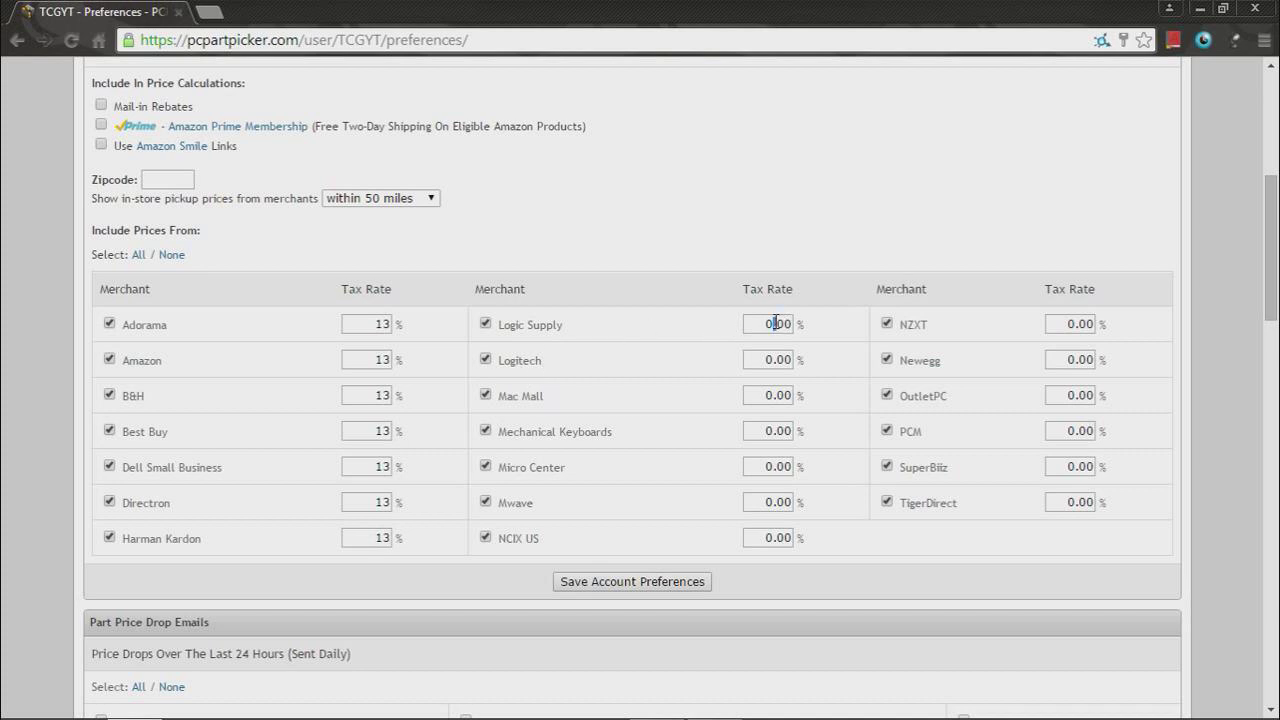
{"action": "type", "text": "13"}
{"action": "double_click", "coordinate": [785, 360]}
{"action": "type", "text": "13"}
{"action": "double_click", "coordinate": [784, 395]}
{"action": "type", "text": "13"}
{"action": "double_click", "coordinate": [770, 431]}
{"action": "type", "text": "13"}
{"action": "double_click", "coordinate": [776, 465]}
{"action": "type", "text": "13"}
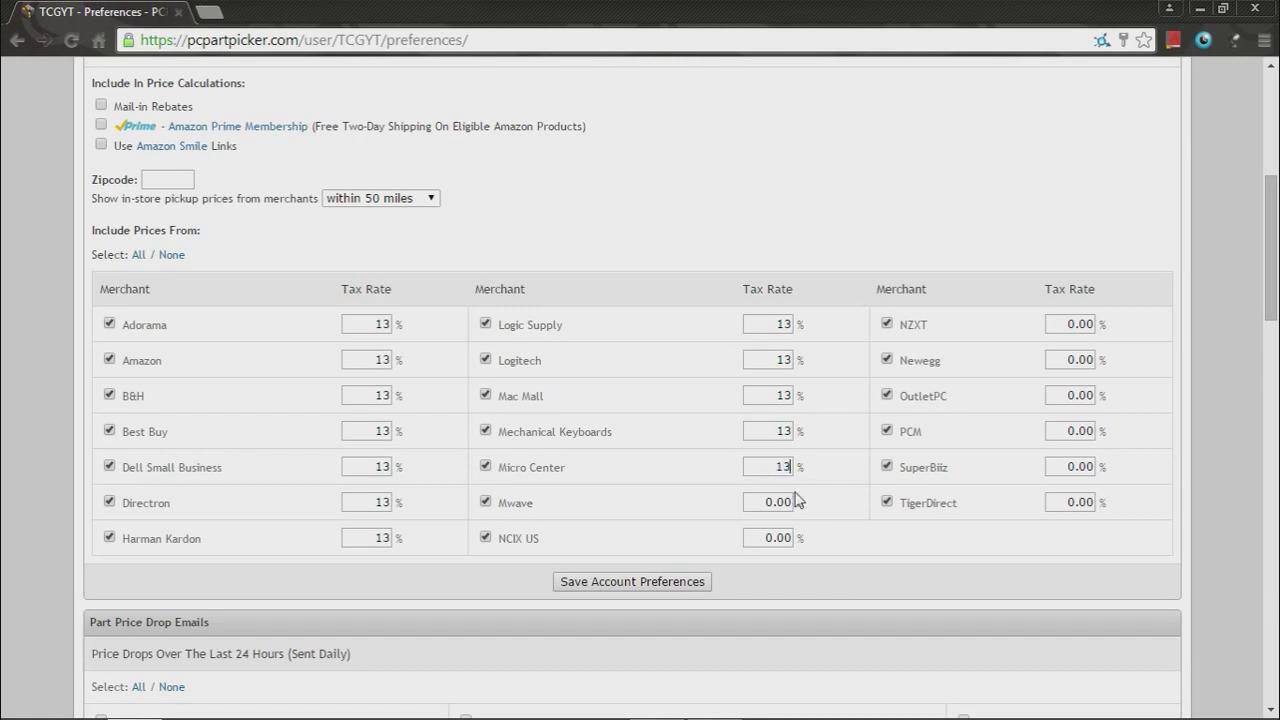
{"action": "double_click", "coordinate": [773, 501]}
{"action": "type", "text": "13"}
{"action": "double_click", "coordinate": [780, 537]}
{"action": "type", "text": "13"}
Set 13% tax for NZXT, Newegg, OutletPC, PCM, SuperBiiz and TigerDirect.
{"action": "double_click", "coordinate": [1066, 325]}
{"action": "type", "text": "13"}
{"action": "double_click", "coordinate": [1075, 352]}
{"action": "type", "text": "13"}
{"action": "double_click", "coordinate": [1088, 395]}
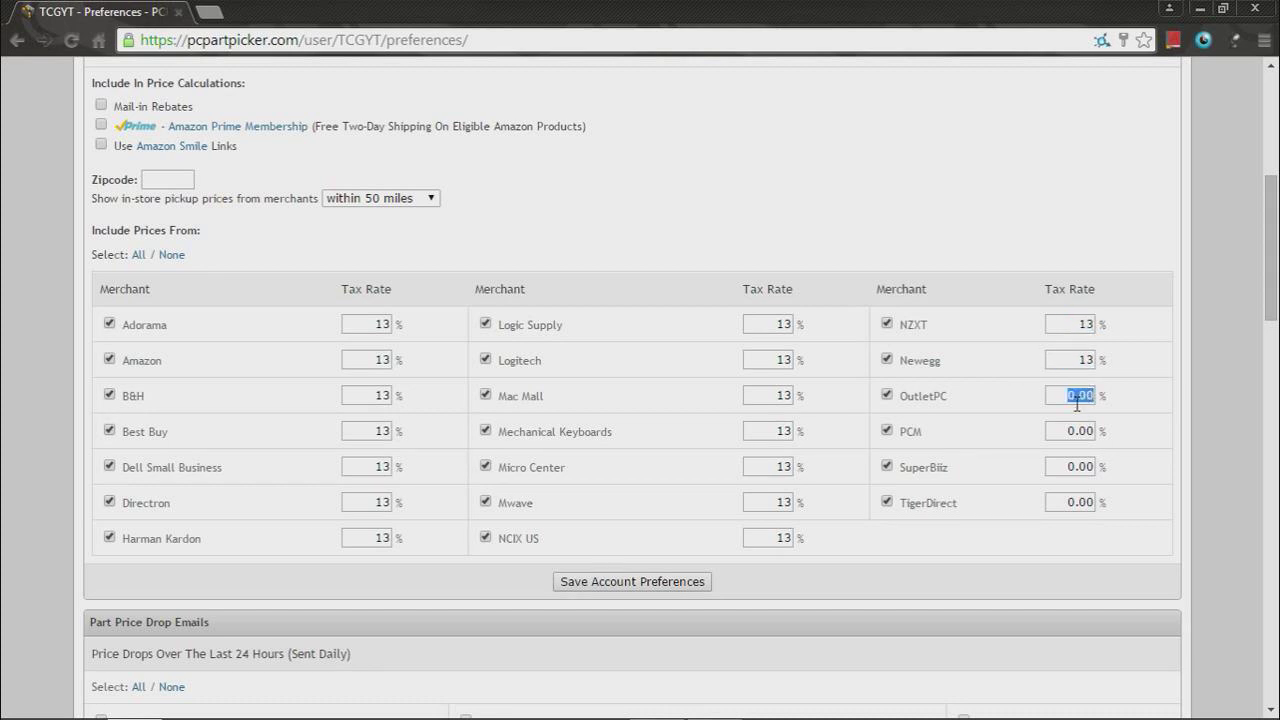
{"action": "type", "text": "13"}
{"action": "double_click", "coordinate": [1077, 430]}
{"action": "type", "text": "13"}
{"action": "double_click", "coordinate": [1087, 465]}
{"action": "type", "text": "13"}
{"action": "left_click", "coordinate": [1076, 502]}
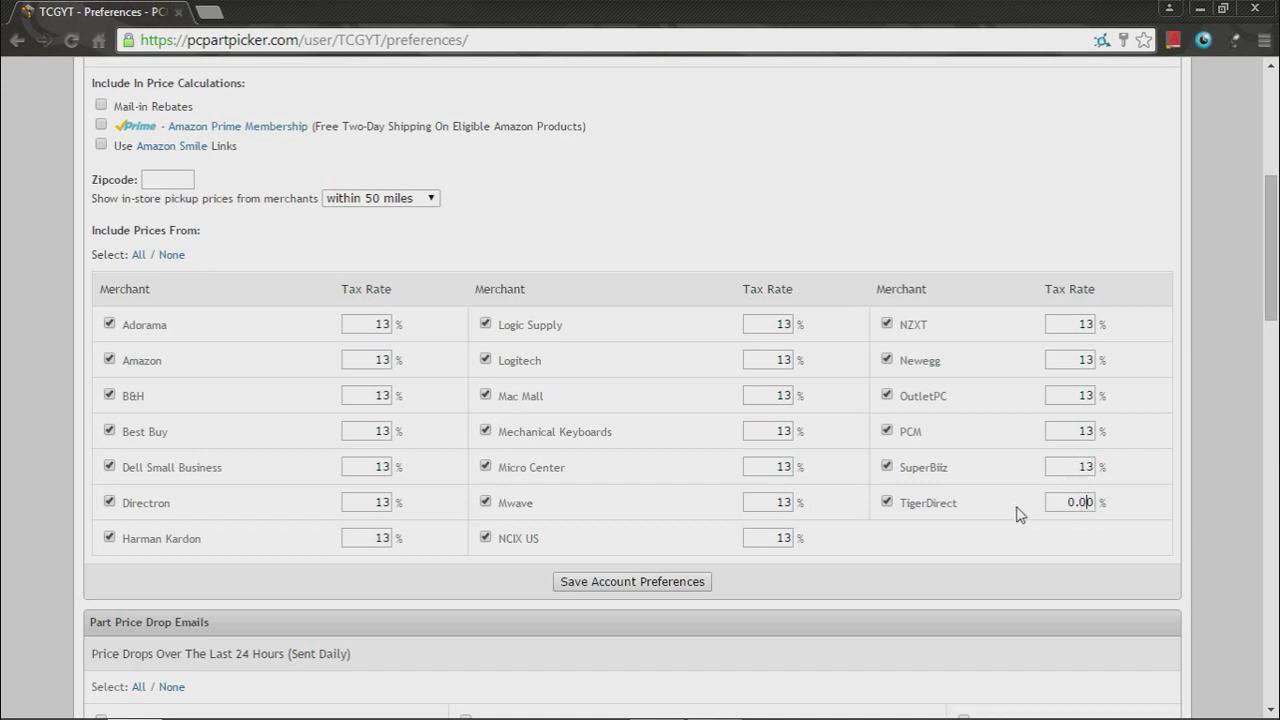
{"action": "type", "text": "13"}
{"action": "double_click", "coordinate": [1061, 501]}
{"action": "type", "text": "13"}
{"action": "scroll", "coordinate": [859, 535], "scroll_direction": "down", "scroll_amount": 2}
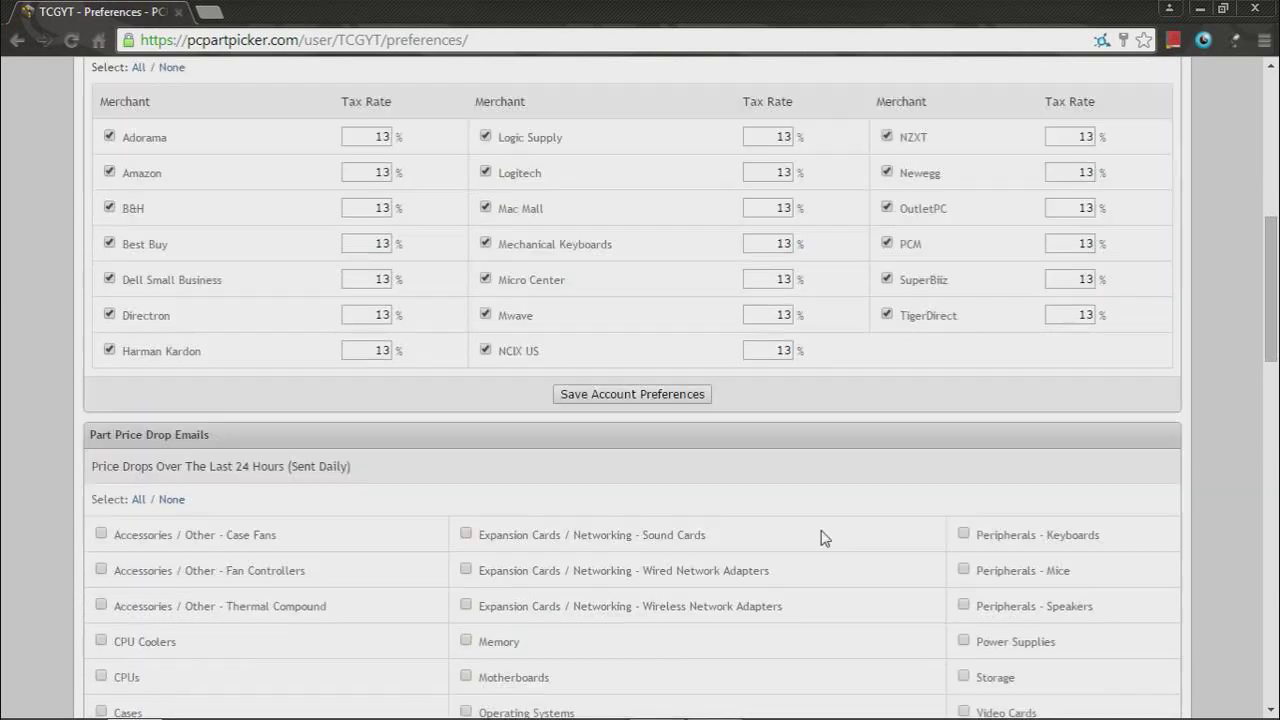
{"action": "scroll", "coordinate": [823, 534], "scroll_direction": "down", "scroll_amount": 2}
Save the 13% tax preferences, then view the account's Comments and Saved Part Lists pages.
{"action": "left_click", "coordinate": [640, 208]}
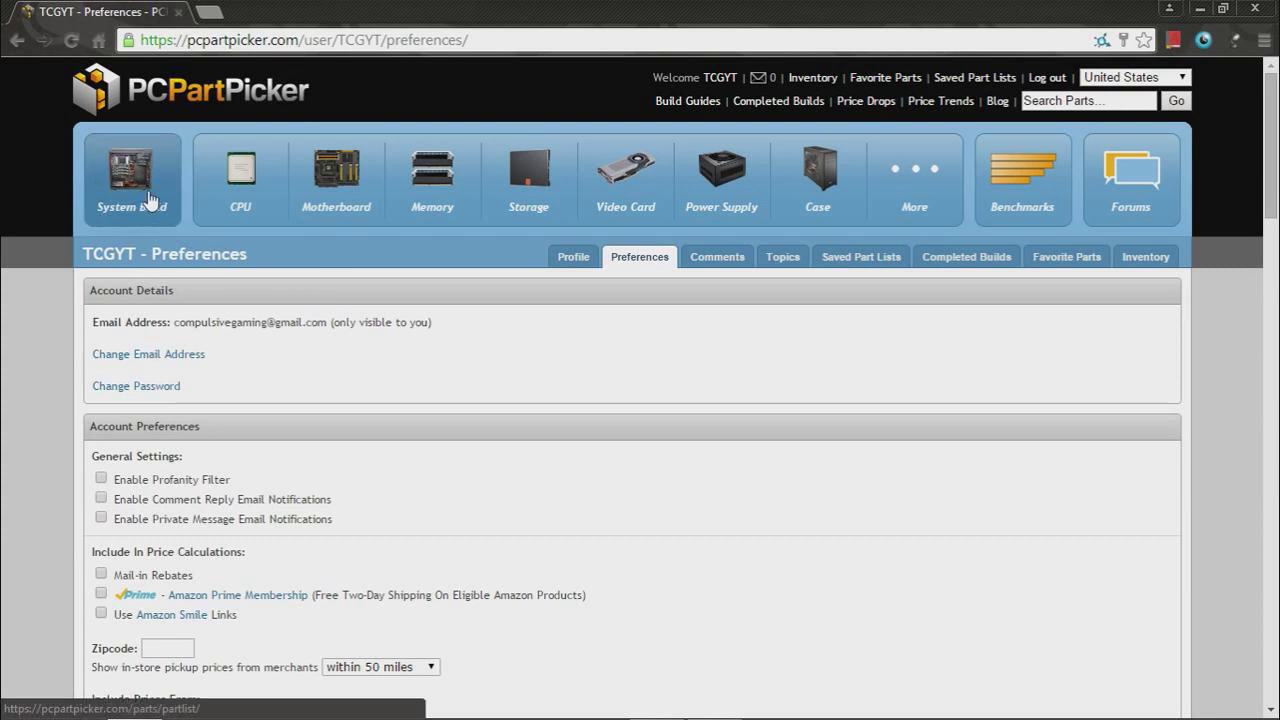
{"action": "left_click", "coordinate": [717, 257]}
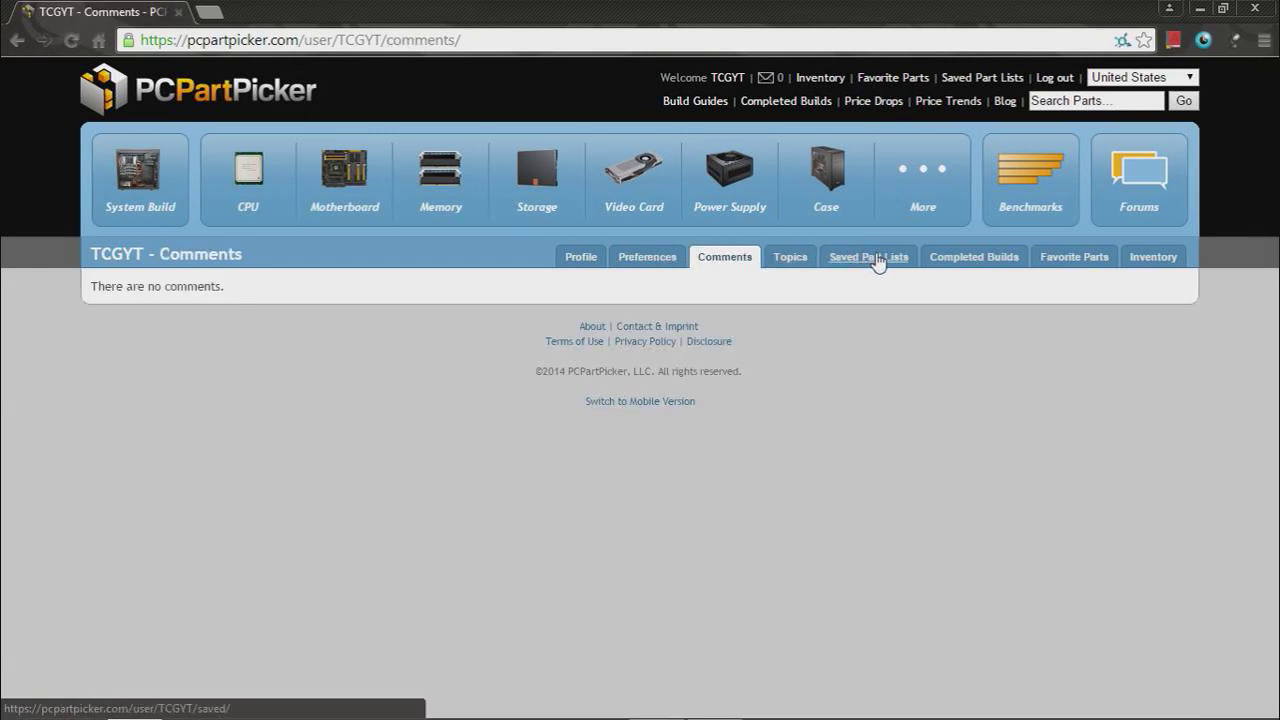
{"action": "left_click", "coordinate": [868, 260]}
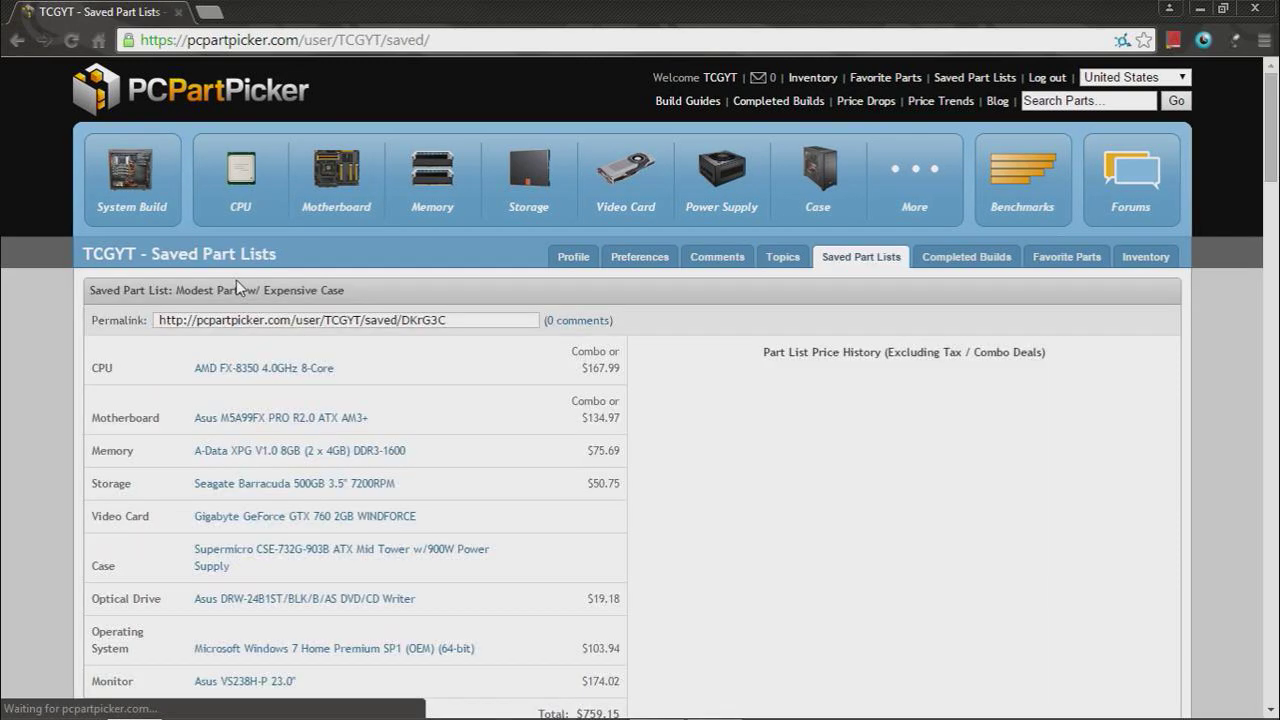
Browse the saved builds' parts and totals, briefly highlighting the $12986.00 list total.
{"action": "scroll", "coordinate": [236, 283], "scroll_direction": "down", "scroll_amount": 3}
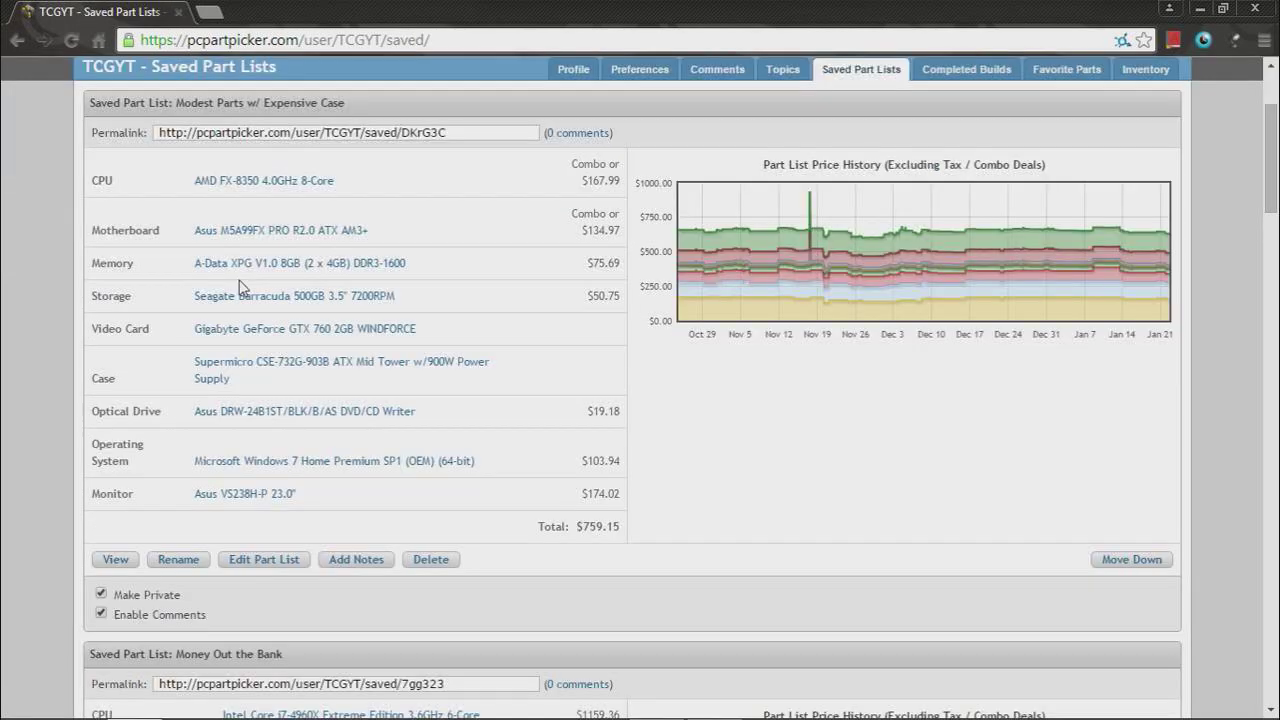
{"action": "scroll", "coordinate": [238, 285], "scroll_direction": "down", "scroll_amount": 2}
{"action": "scroll", "coordinate": [240, 287], "scroll_direction": "down", "scroll_amount": 2}
{"action": "scroll", "coordinate": [245, 285], "scroll_direction": "down", "scroll_amount": 1}
{"action": "scroll", "coordinate": [250, 283], "scroll_direction": "down", "scroll_amount": 1}
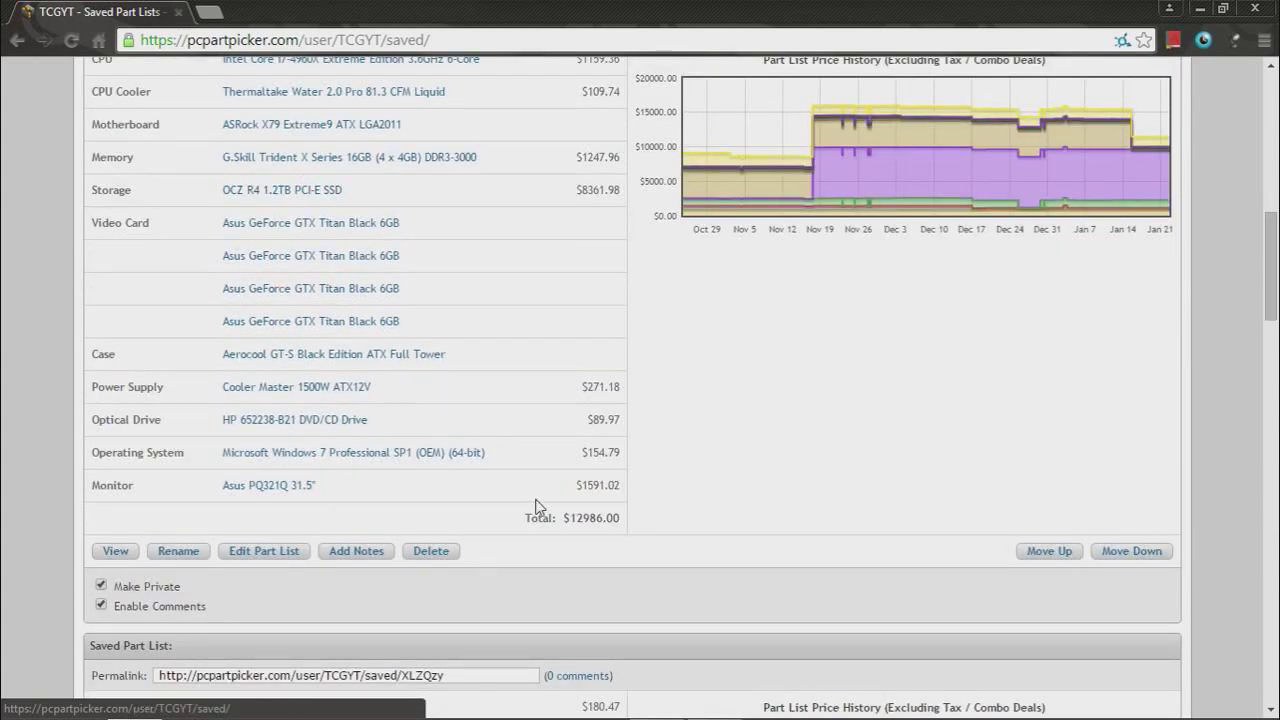
{"action": "left_click_drag", "start_coordinate": [568, 518], "coordinate": [605, 517]}
{"action": "left_click", "coordinate": [608, 539]}
{"action": "scroll", "coordinate": [483, 465], "scroll_direction": "down", "scroll_amount": 4}
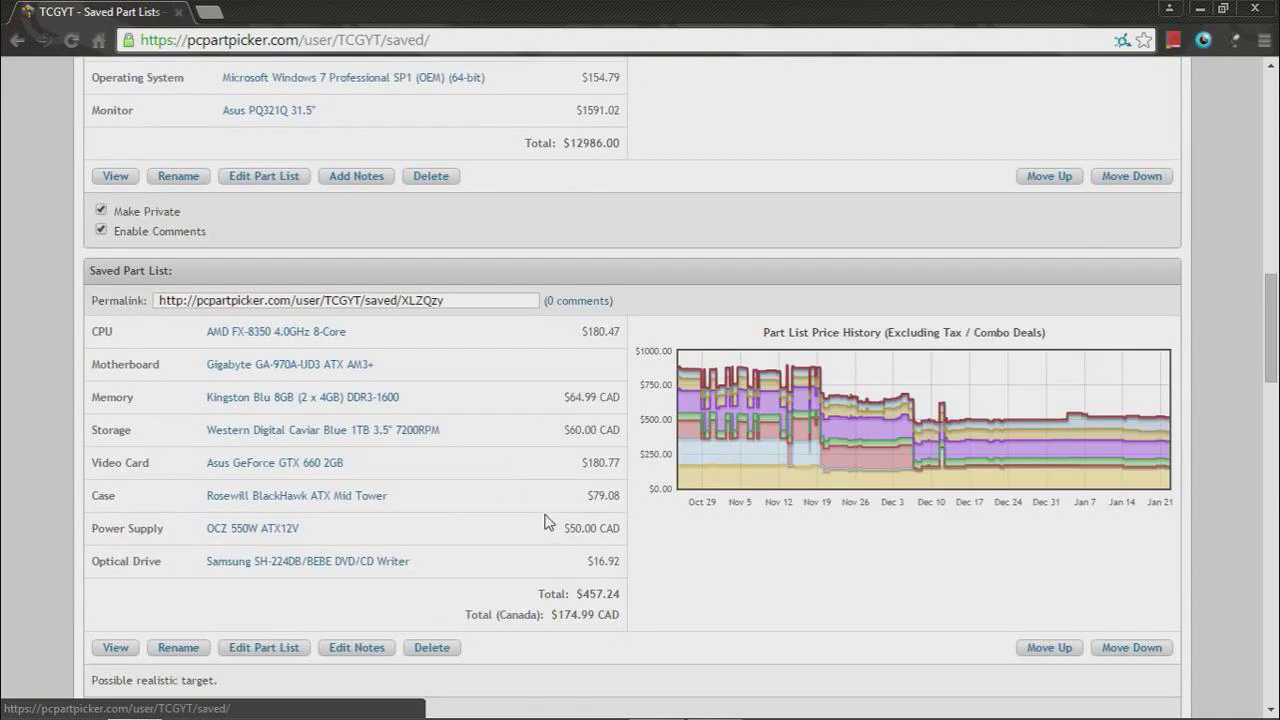
{"action": "scroll", "coordinate": [548, 522], "scroll_direction": "down", "scroll_amount": 2}
{"action": "scroll", "coordinate": [530, 512], "scroll_direction": "down", "scroll_amount": 6}
{"action": "scroll", "coordinate": [521, 506], "scroll_direction": "down", "scroll_amount": 2}
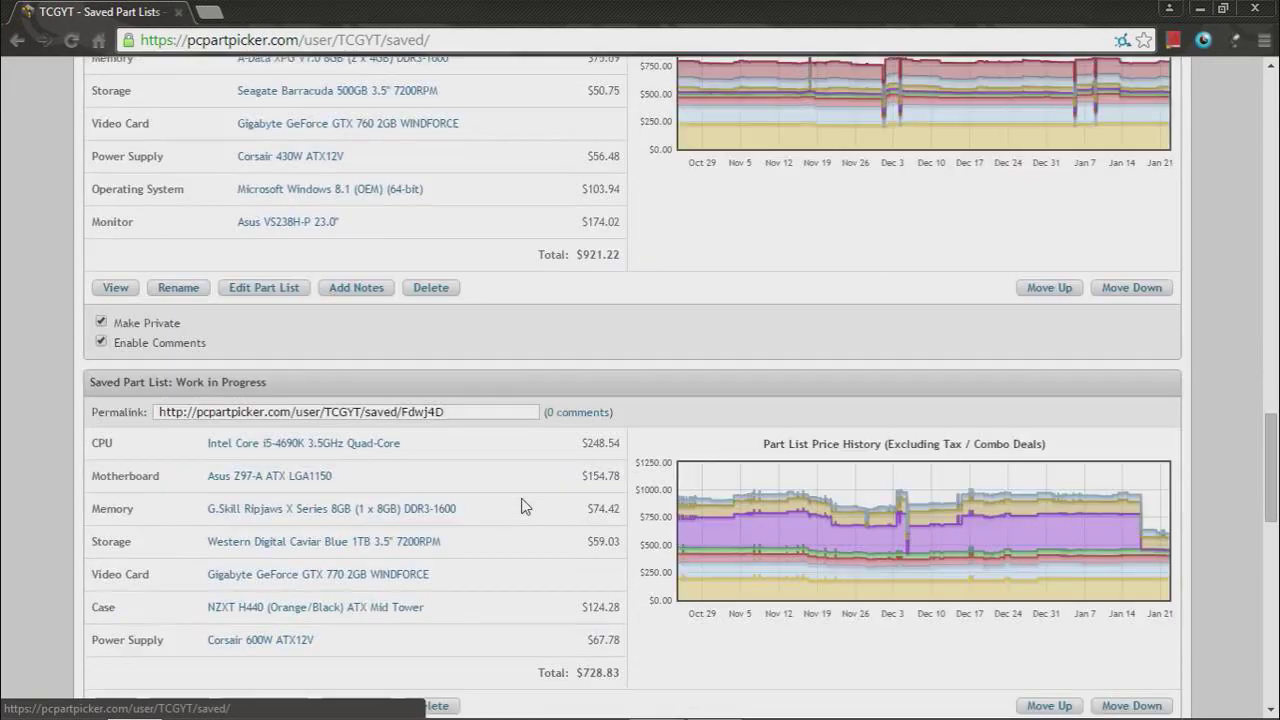
{"action": "scroll", "coordinate": [410, 487], "scroll_direction": "up", "scroll_amount": 5}
{"action": "scroll", "coordinate": [410, 487], "scroll_direction": "up", "scroll_amount": 6}
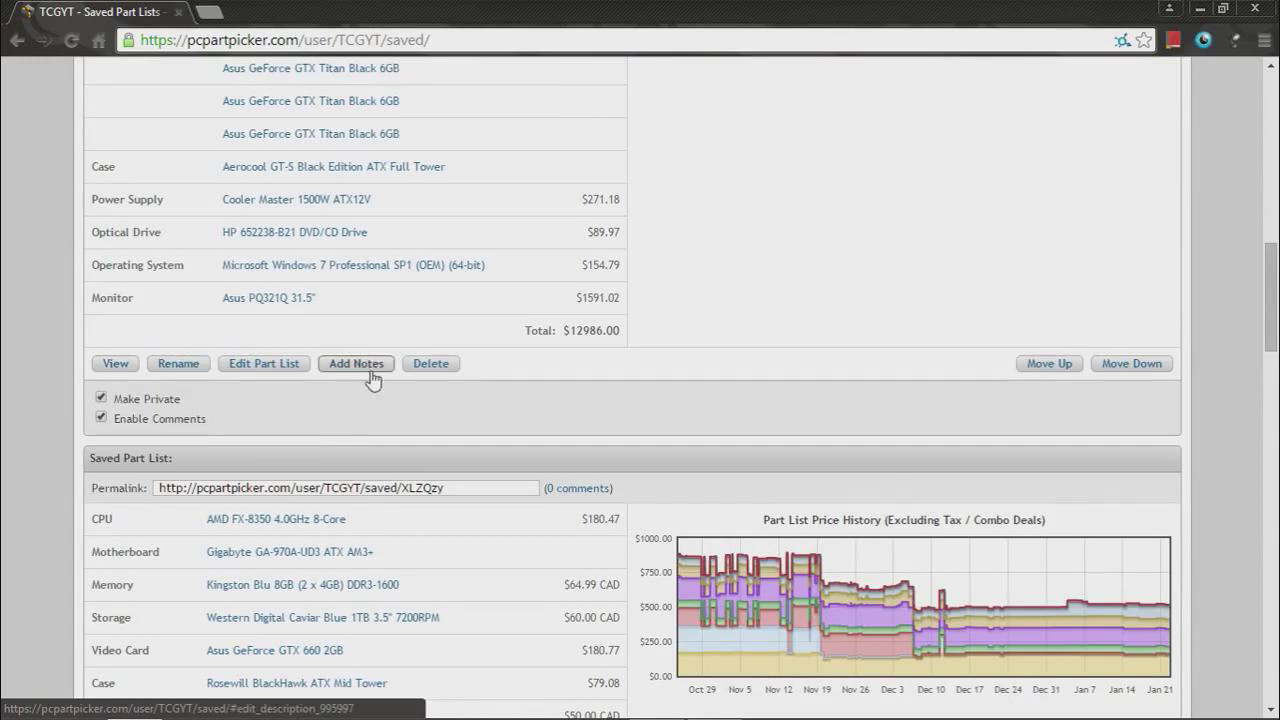
{"action": "scroll", "coordinate": [372, 385], "scroll_direction": "down", "scroll_amount": 5}
{"action": "scroll", "coordinate": [372, 390], "scroll_direction": "down", "scroll_amount": 5}
{"action": "scroll", "coordinate": [295, 410], "scroll_direction": "down", "scroll_amount": 5}
{"action": "scroll", "coordinate": [152, 388], "scroll_direction": "up", "scroll_amount": 1}
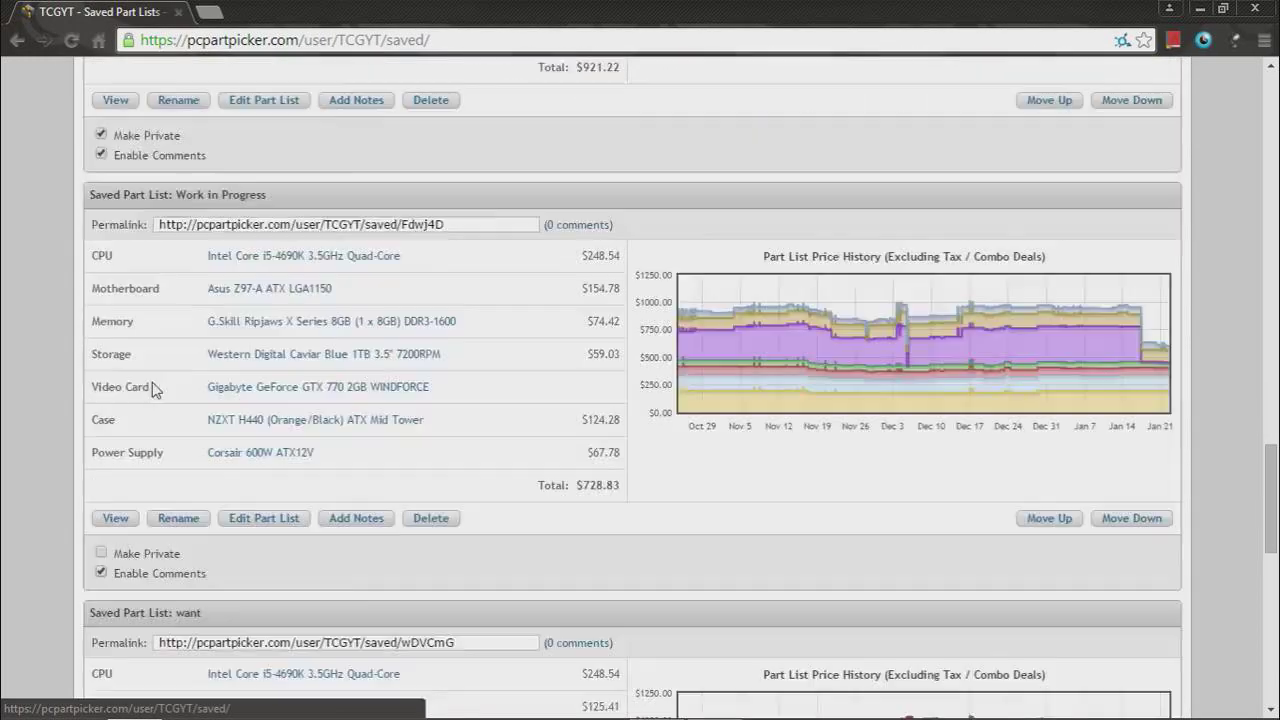
{"action": "scroll", "coordinate": [152, 388], "scroll_direction": "up", "scroll_amount": 5}
{"action": "scroll", "coordinate": [170, 385], "scroll_direction": "up", "scroll_amount": 5}
{"action": "scroll", "coordinate": [177, 380], "scroll_direction": "up", "scroll_amount": 5}
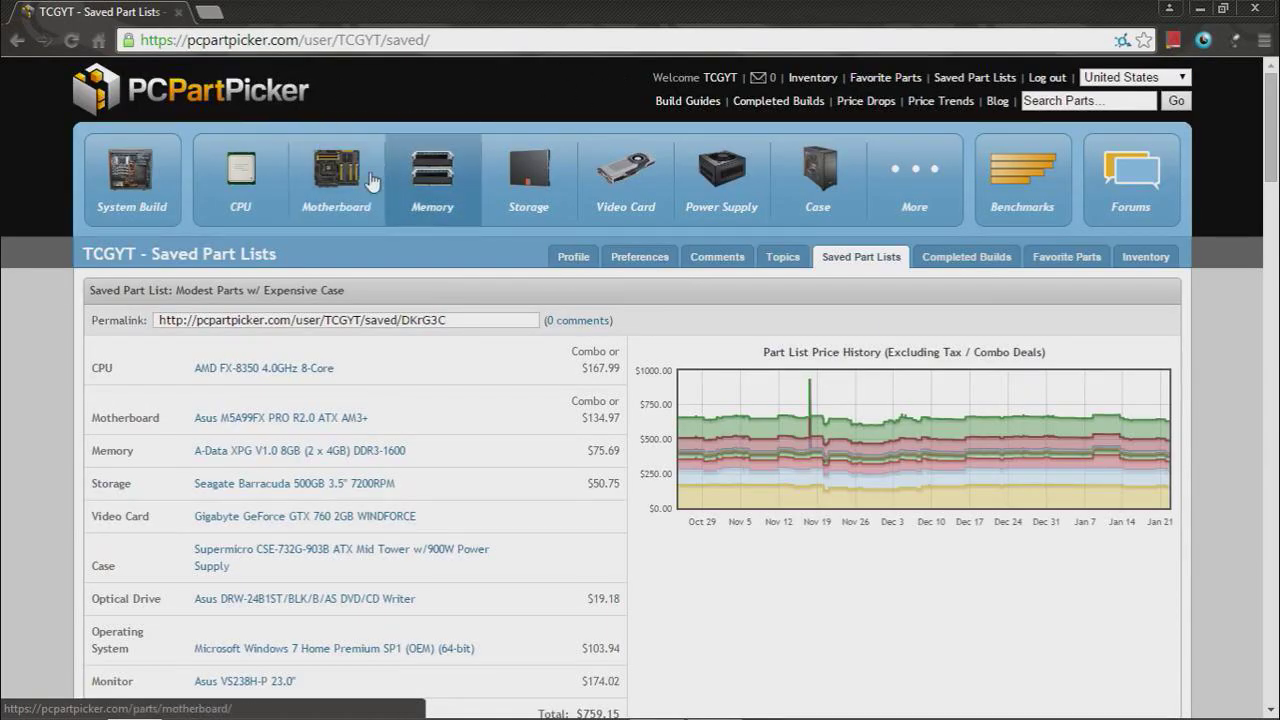
Review the Completed Builds and Inventory tabs, then open the empty System Build list.
{"action": "left_click", "coordinate": [988, 258]}
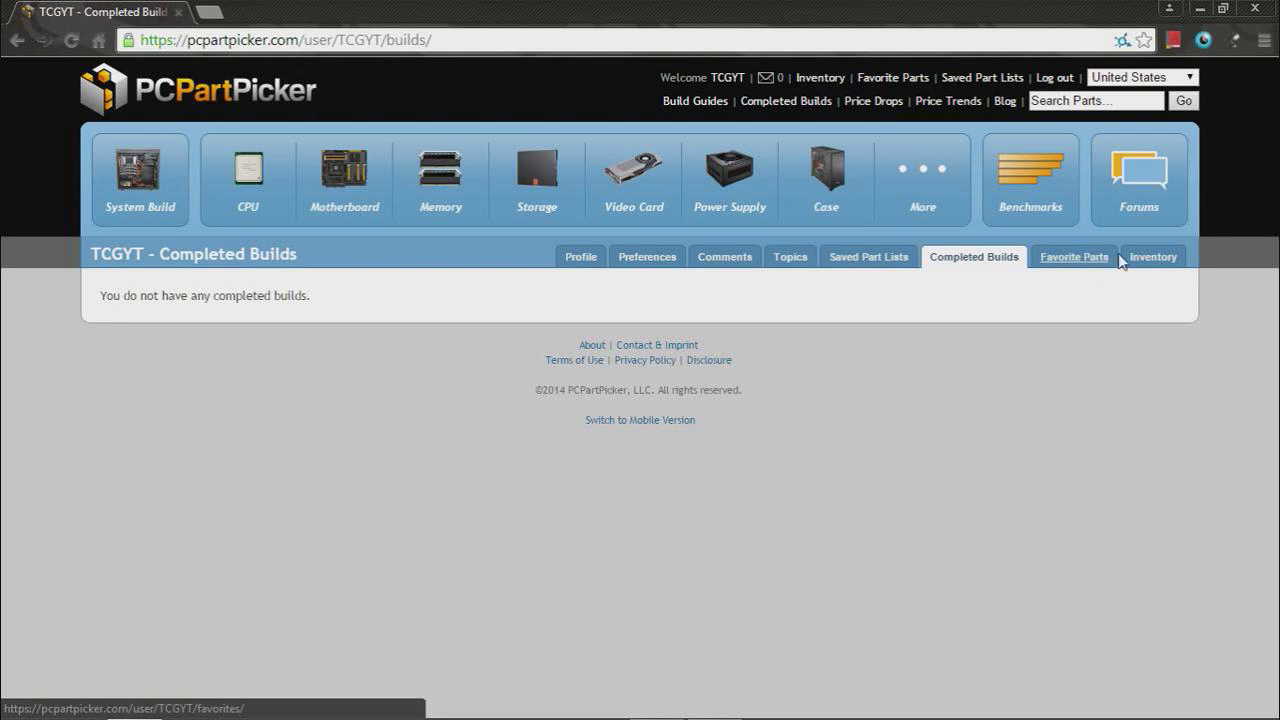
{"action": "left_click", "coordinate": [1146, 258]}
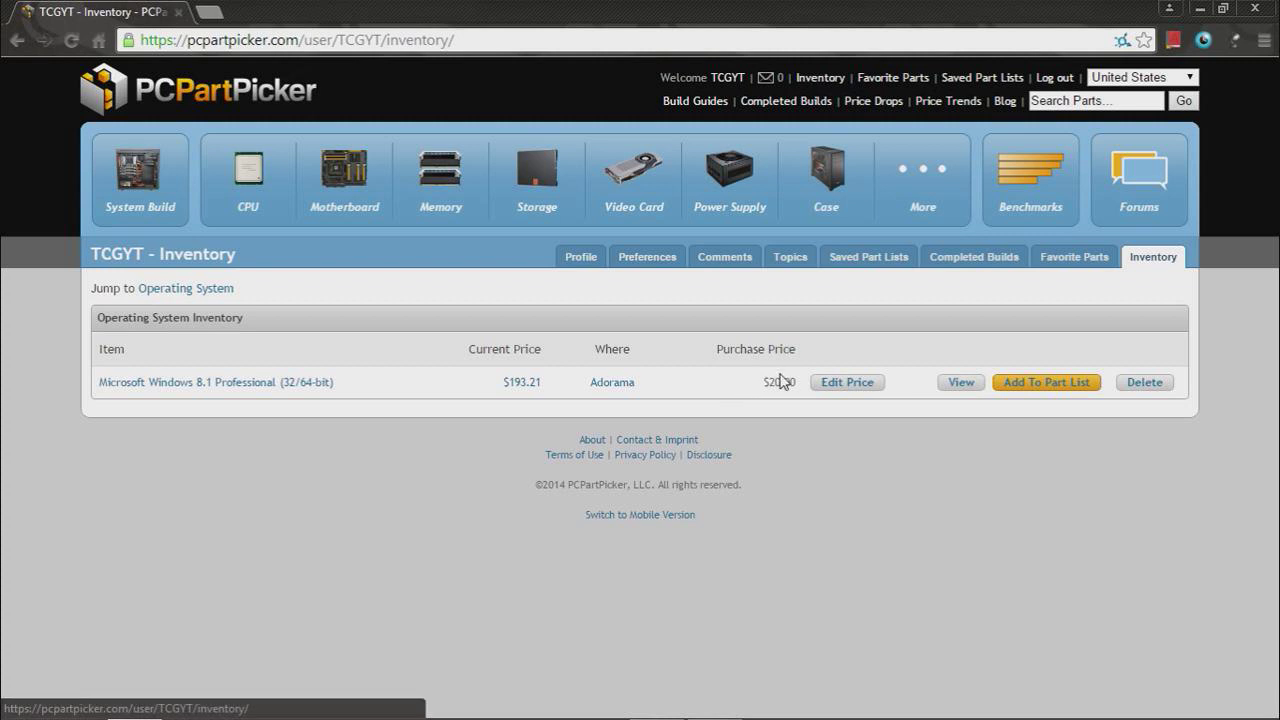
{"action": "left_click_drag", "start_coordinate": [790, 381], "coordinate": [717, 382]}
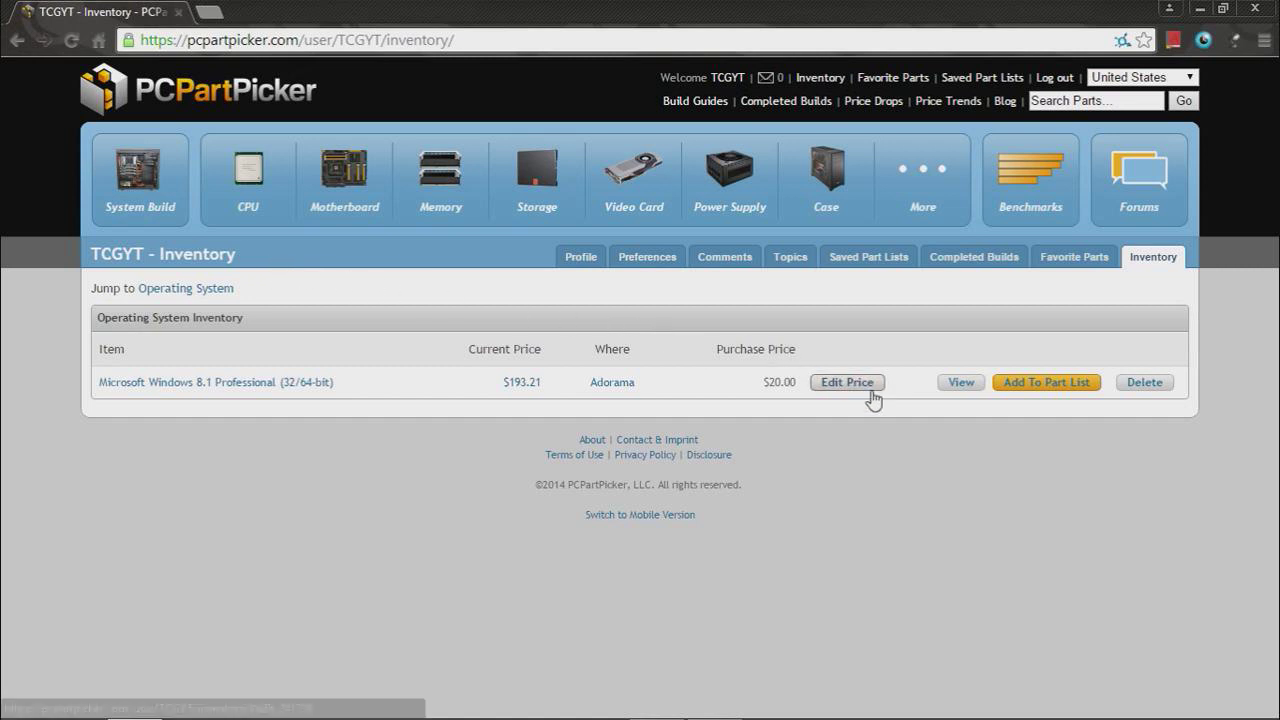
{"action": "left_click", "coordinate": [118, 183]}
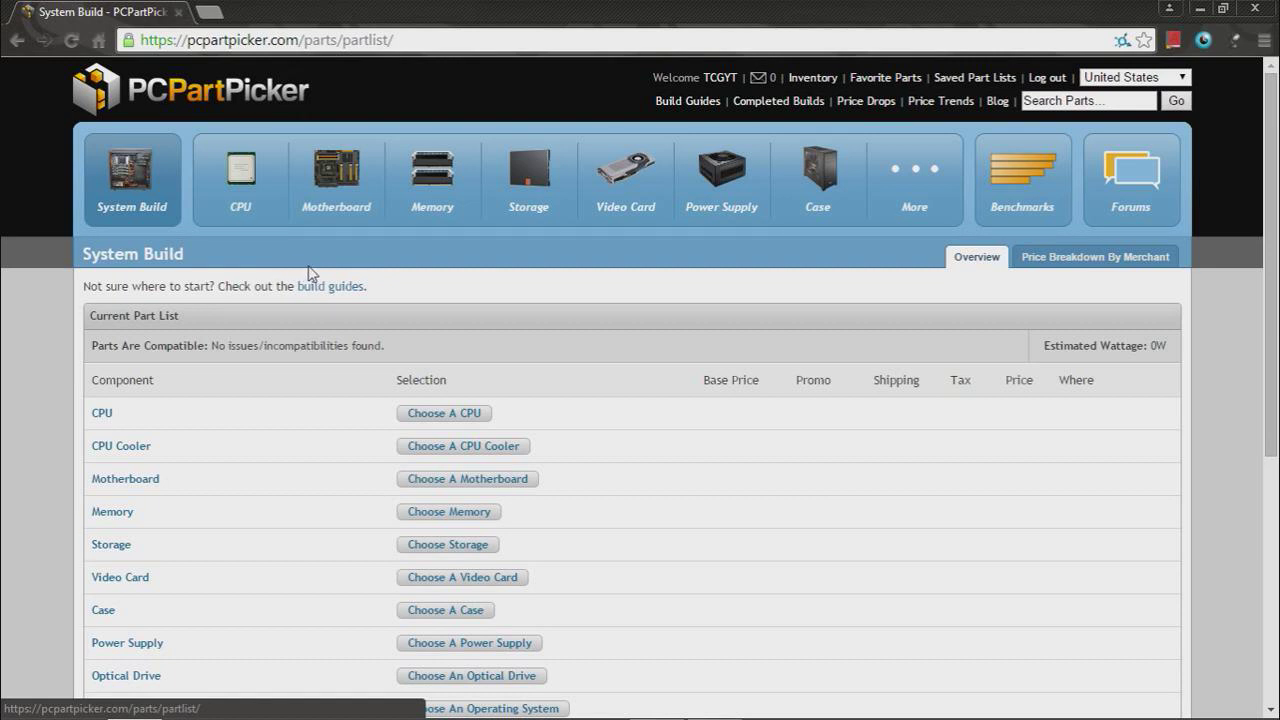
Expand the Displays category into all-in-one monitor and monitor options.
{"action": "scroll", "coordinate": [309, 272], "scroll_direction": "down", "scroll_amount": 1}
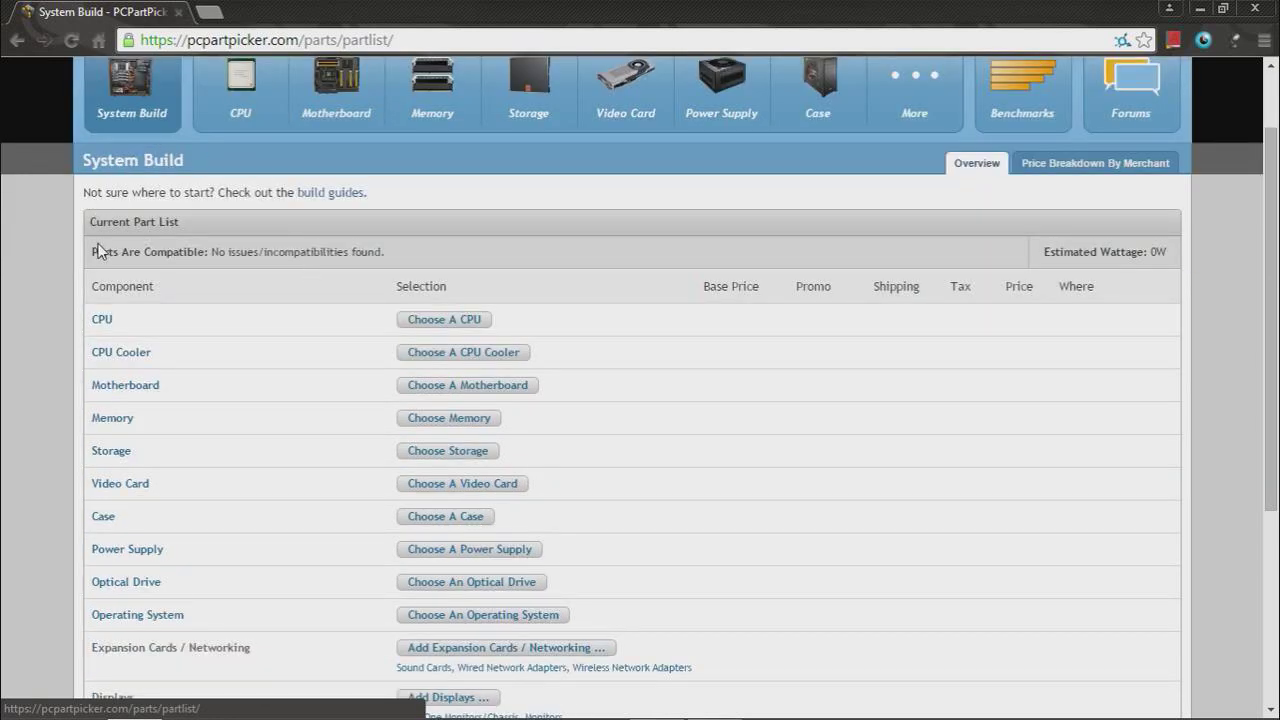
{"action": "scroll", "coordinate": [155, 300], "scroll_direction": "down", "scroll_amount": 2}
{"action": "scroll", "coordinate": [130, 315], "scroll_direction": "down", "scroll_amount": 1}
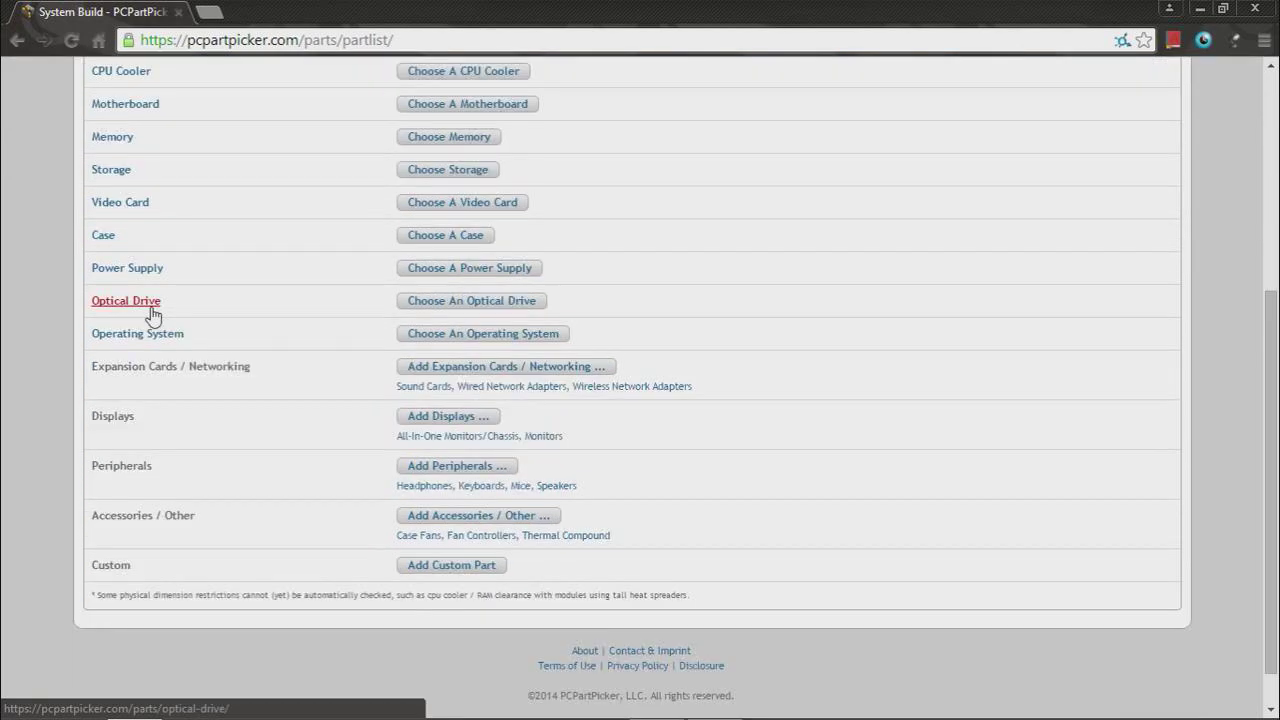
{"action": "scroll", "coordinate": [112, 375], "scroll_direction": "up", "scroll_amount": 2}
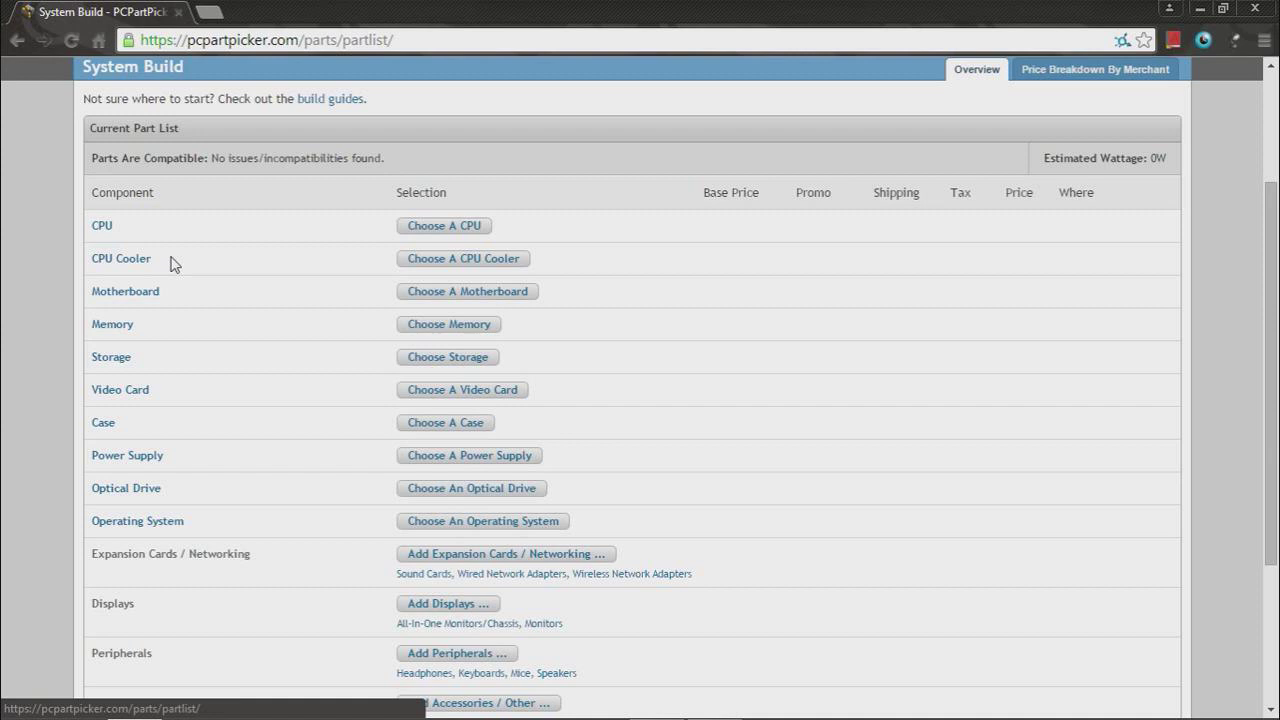
{"action": "left_click_drag", "start_coordinate": [130, 268], "coordinate": [64, 276]}
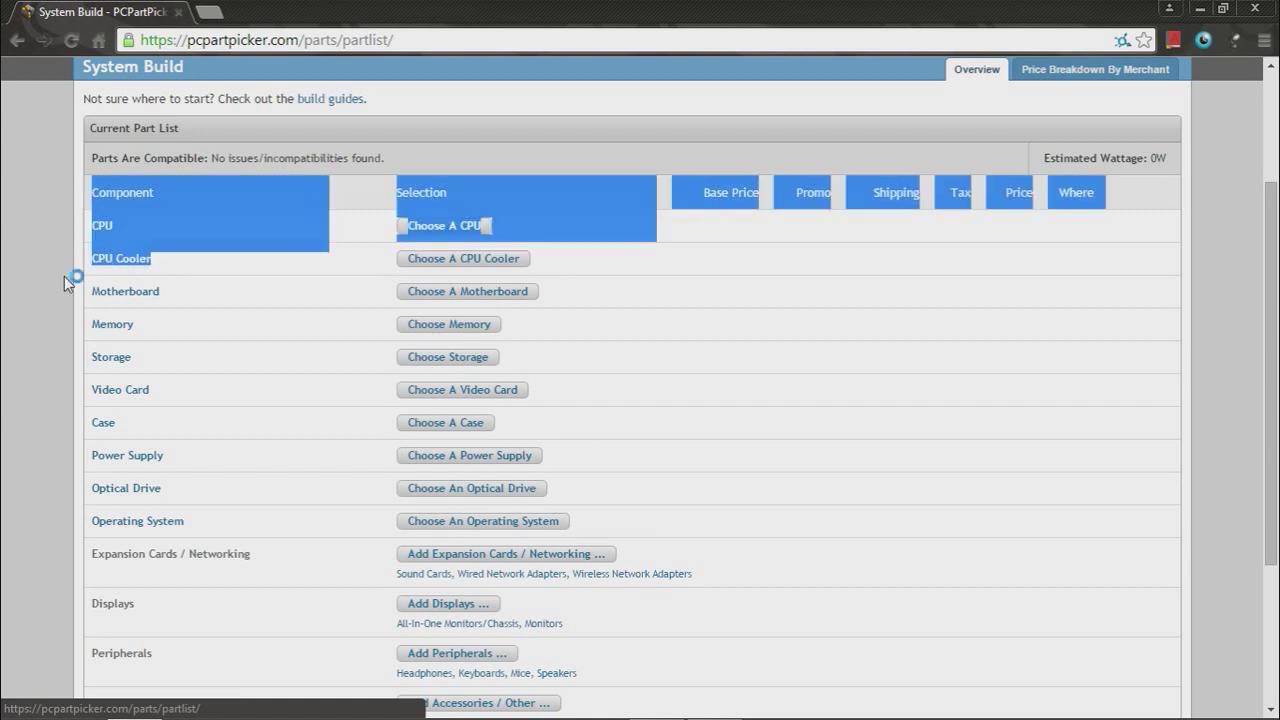
{"action": "left_click", "coordinate": [60, 250]}
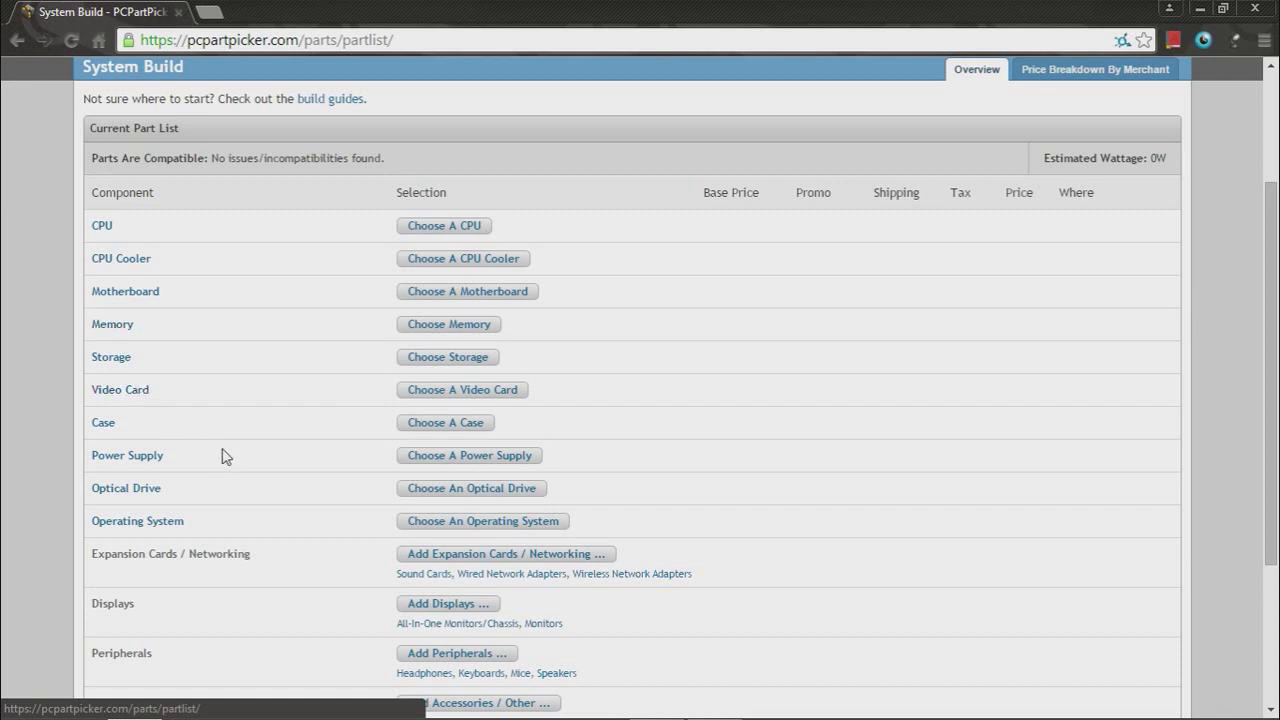
{"action": "scroll", "coordinate": [224, 456], "scroll_direction": "down", "scroll_amount": 2}
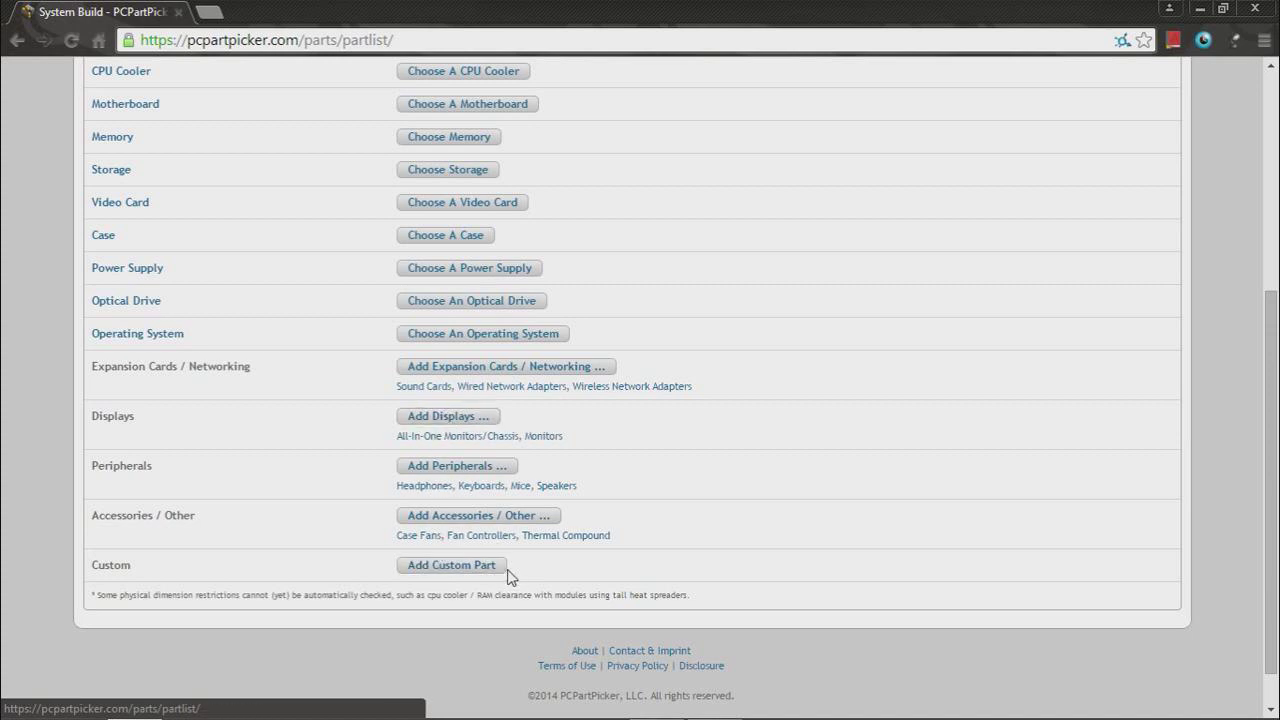
{"action": "left_click", "coordinate": [450, 416]}
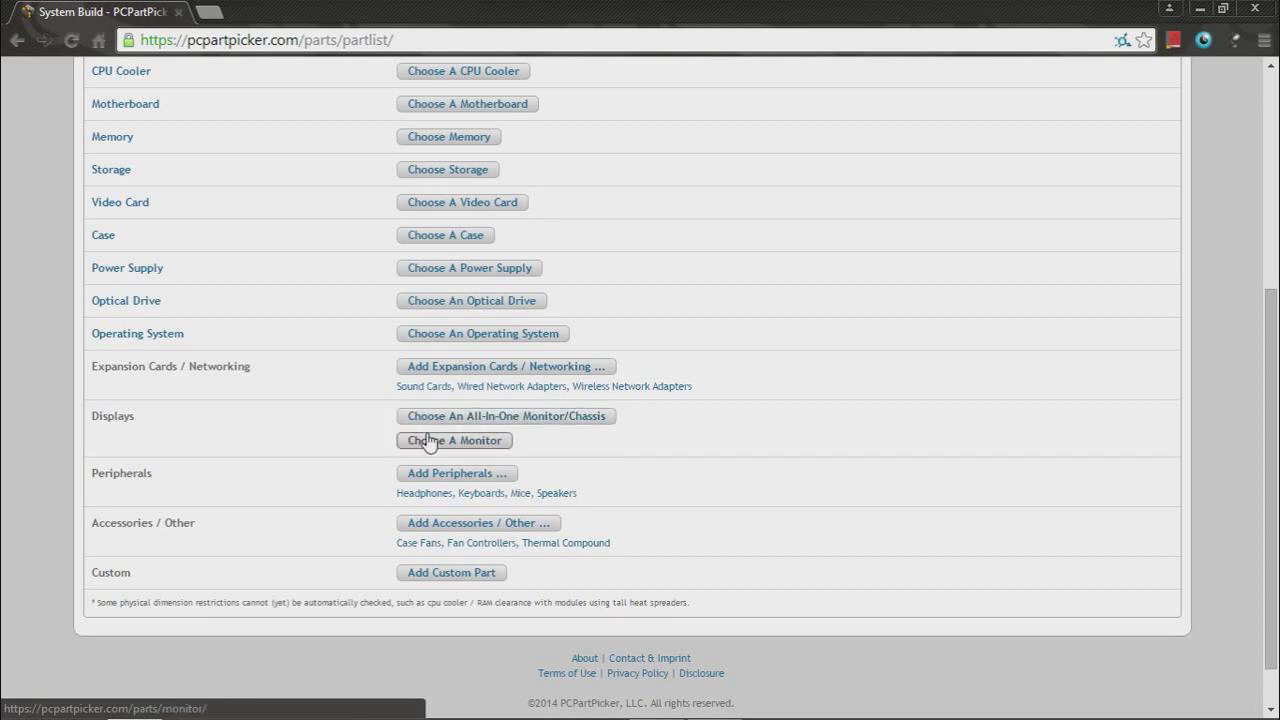
{"action": "scroll", "coordinate": [415, 440], "scroll_direction": "up", "scroll_amount": 4}
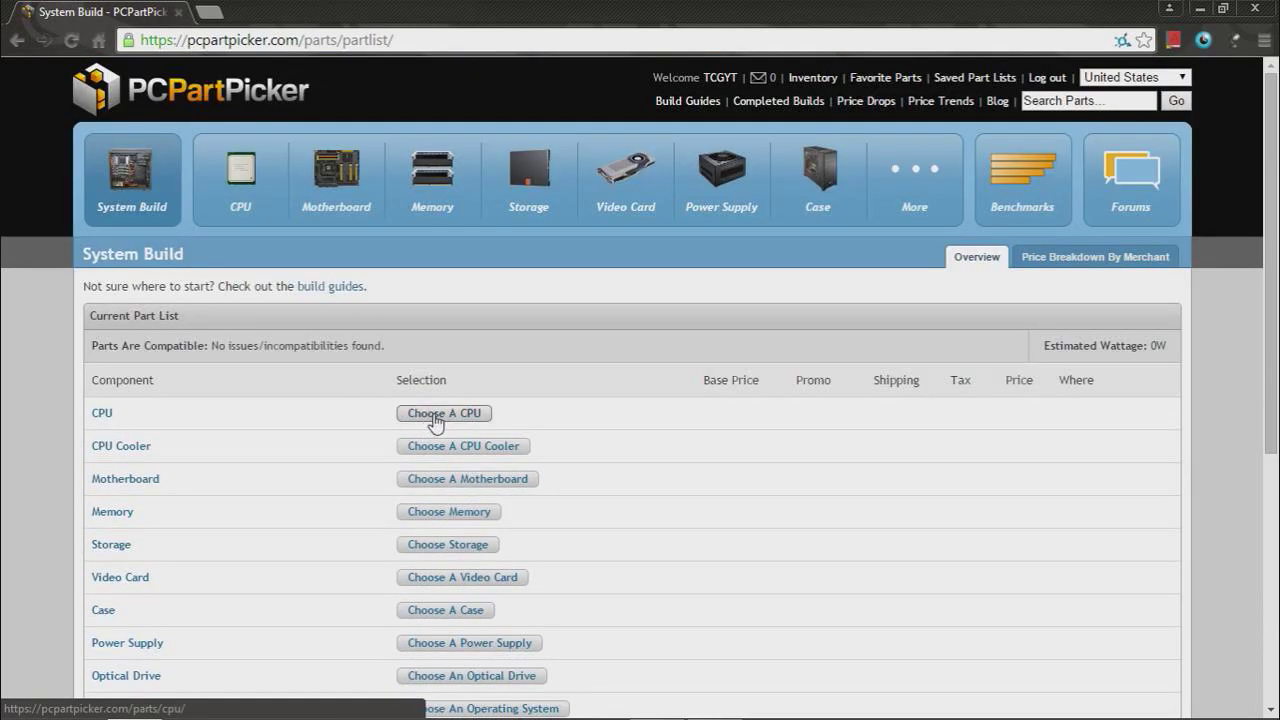
Open the CPU catalogue from the System Build's CPU row.
{"action": "left_click", "coordinate": [437, 413]}
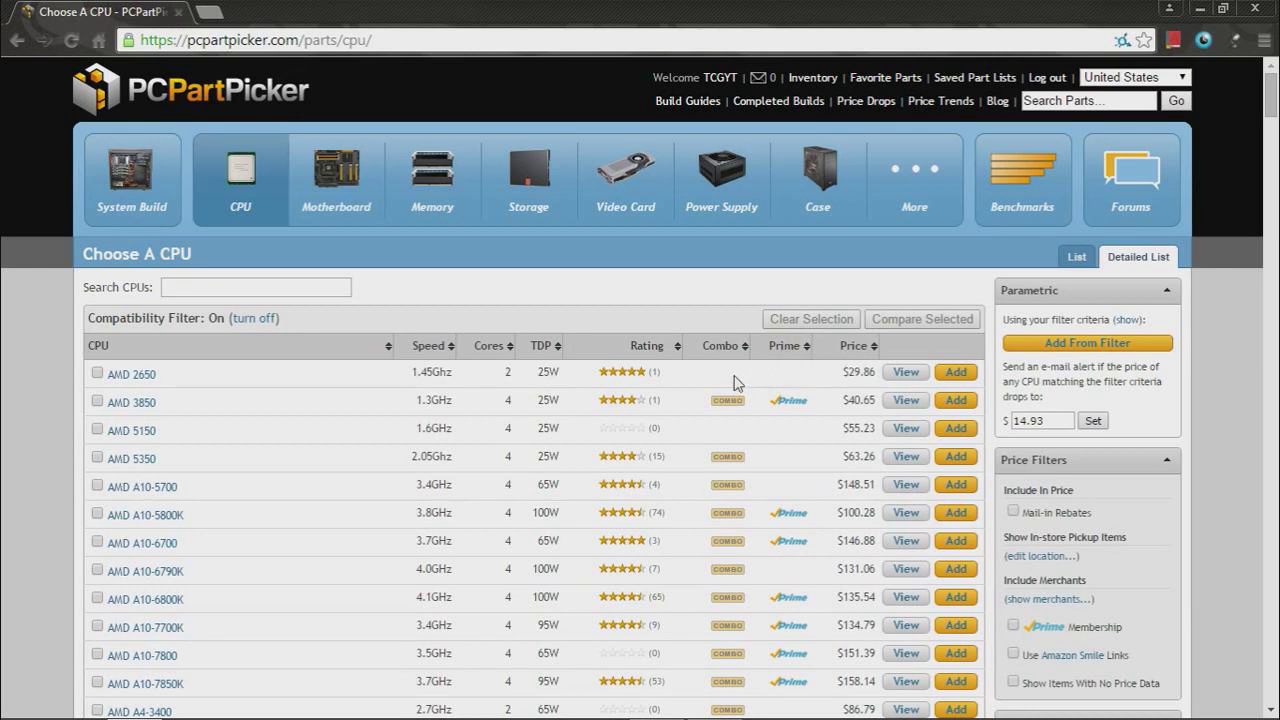
Filter the CPU list to the Intel Core i5 series.
{"action": "scroll", "coordinate": [1000, 340], "scroll_direction": "down", "scroll_amount": 5}
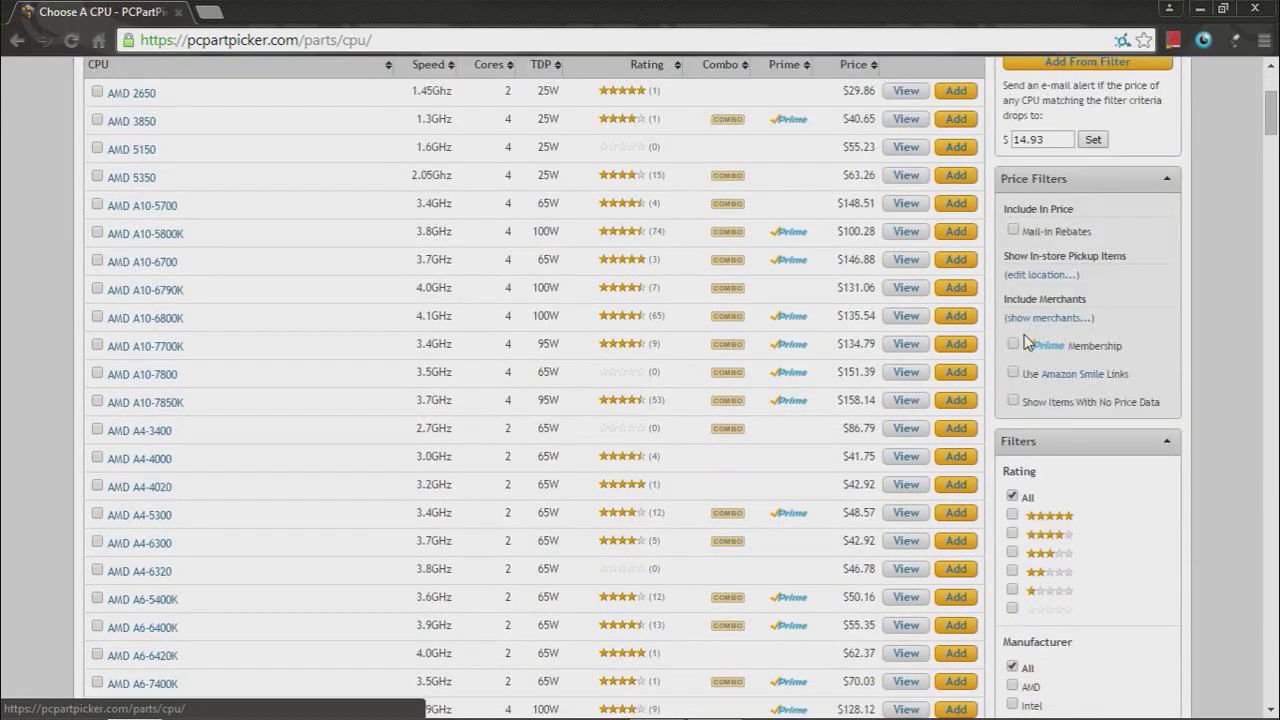
{"action": "scroll", "coordinate": [1030, 340], "scroll_direction": "down", "scroll_amount": 3}
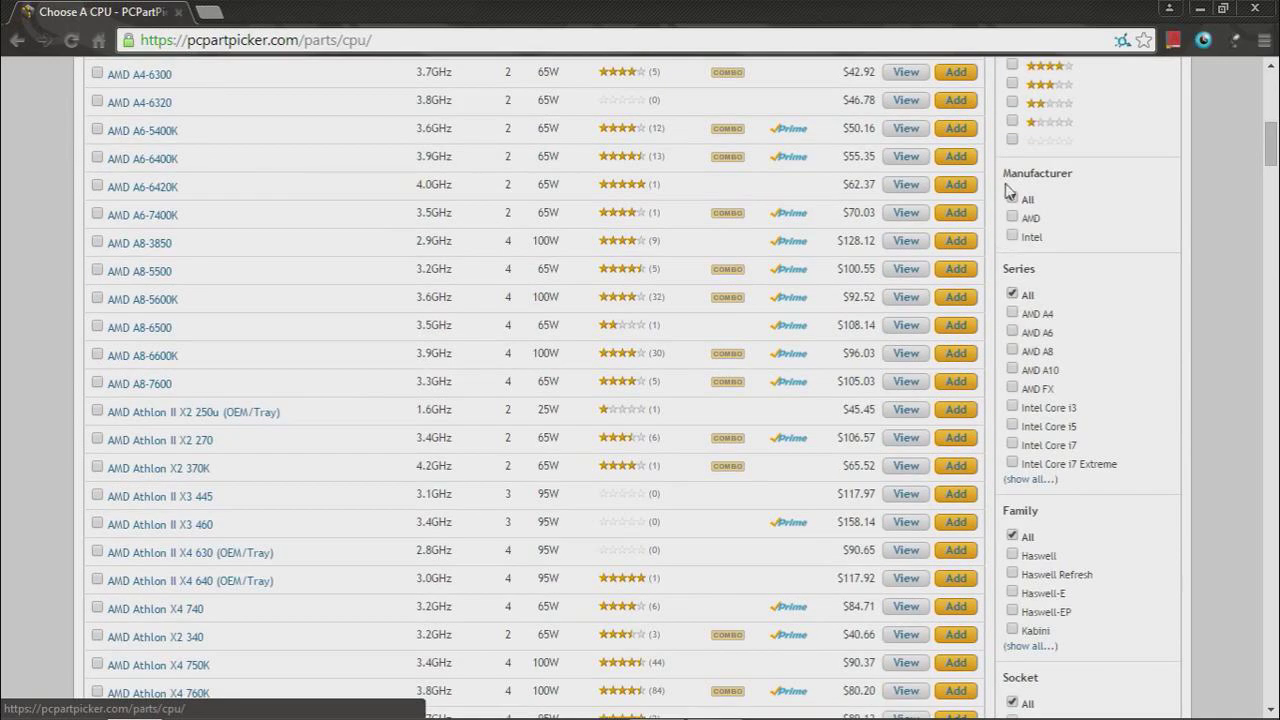
{"action": "scroll", "coordinate": [1091, 498], "scroll_direction": "down", "scroll_amount": 2}
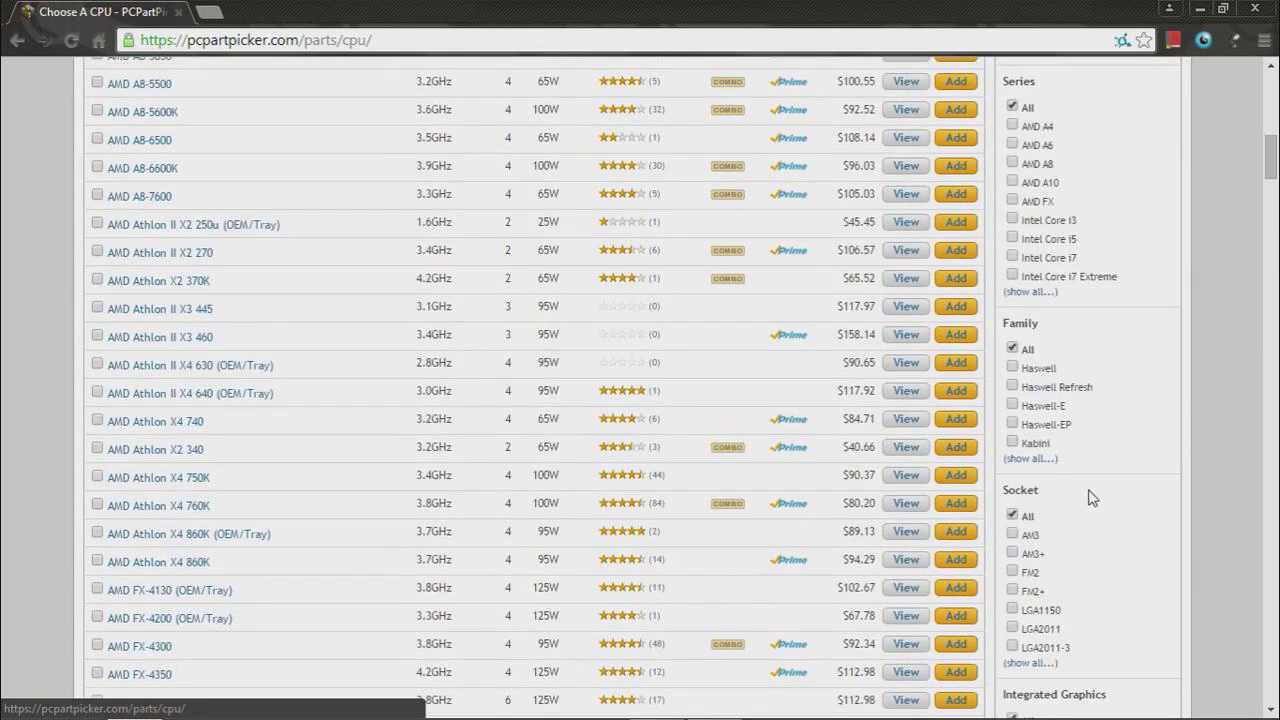
{"action": "left_click", "coordinate": [1030, 291]}
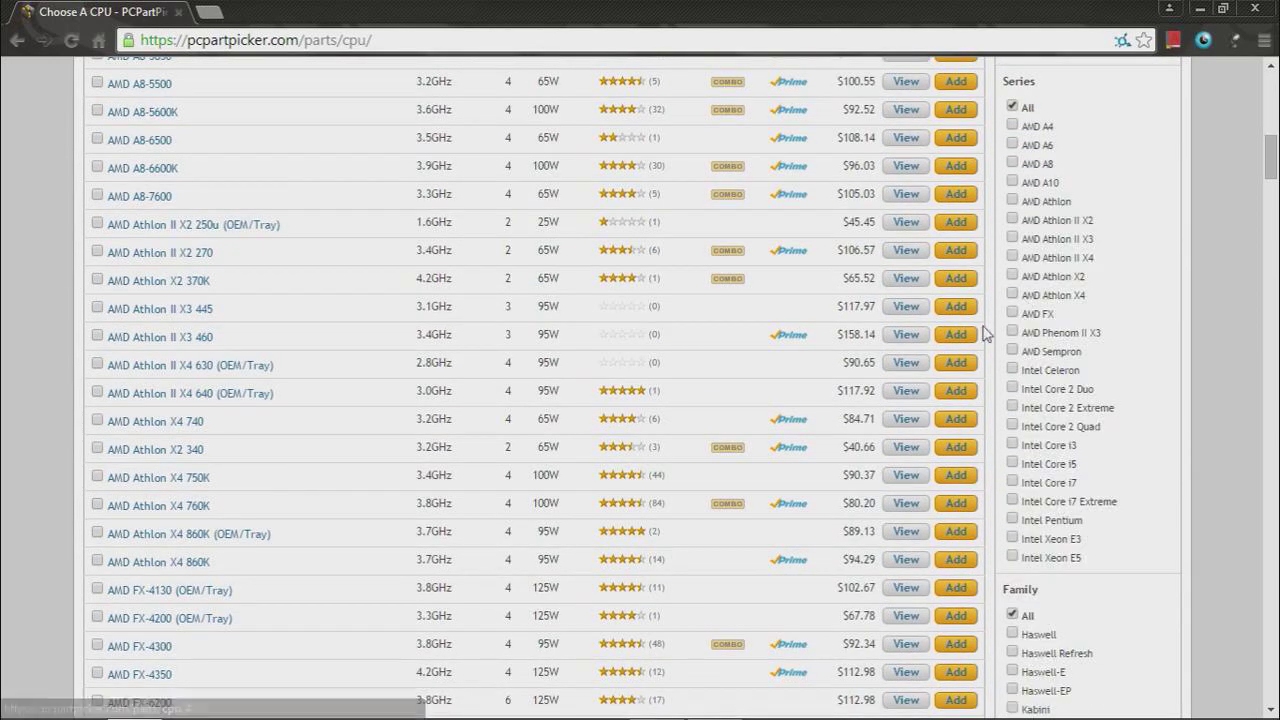
{"action": "left_click", "coordinate": [1012, 464]}
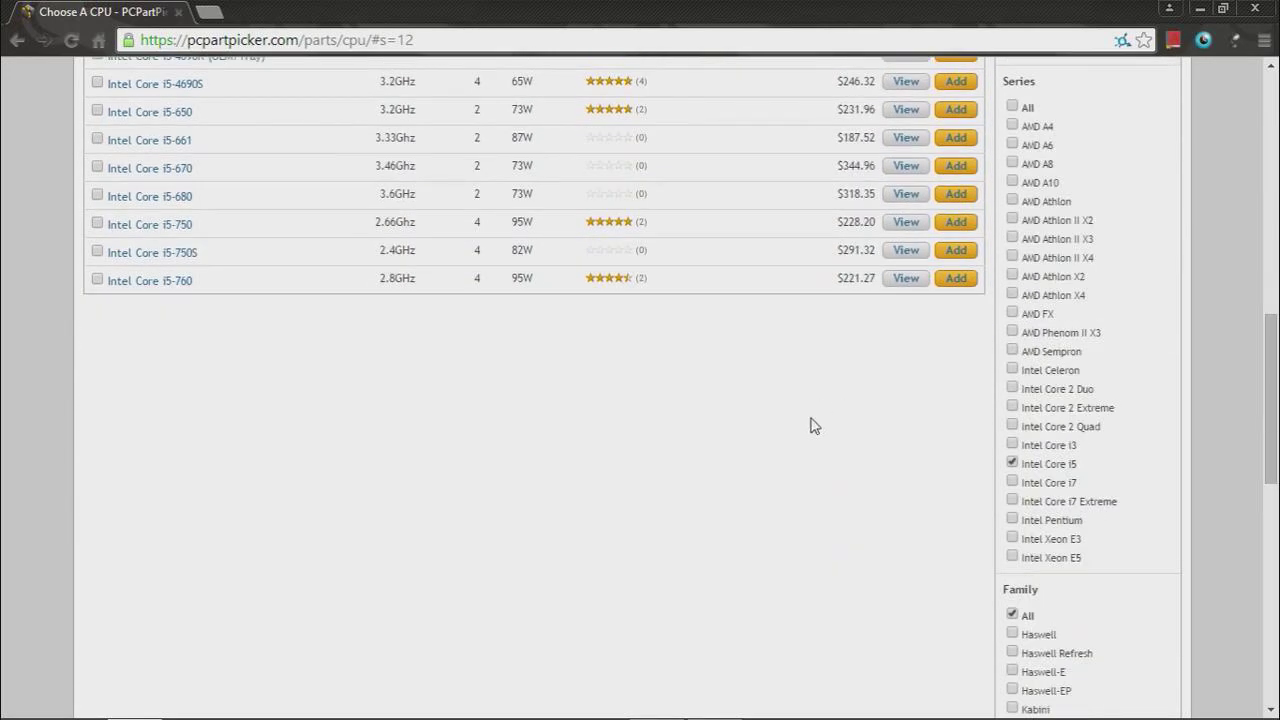
Restrict the CPUs to socket LGA1150 and apply the integrated graphics filter.
{"action": "scroll", "coordinate": [812, 425], "scroll_direction": "up", "scroll_amount": 15}
{"action": "scroll", "coordinate": [773, 343], "scroll_direction": "down", "scroll_amount": 14}
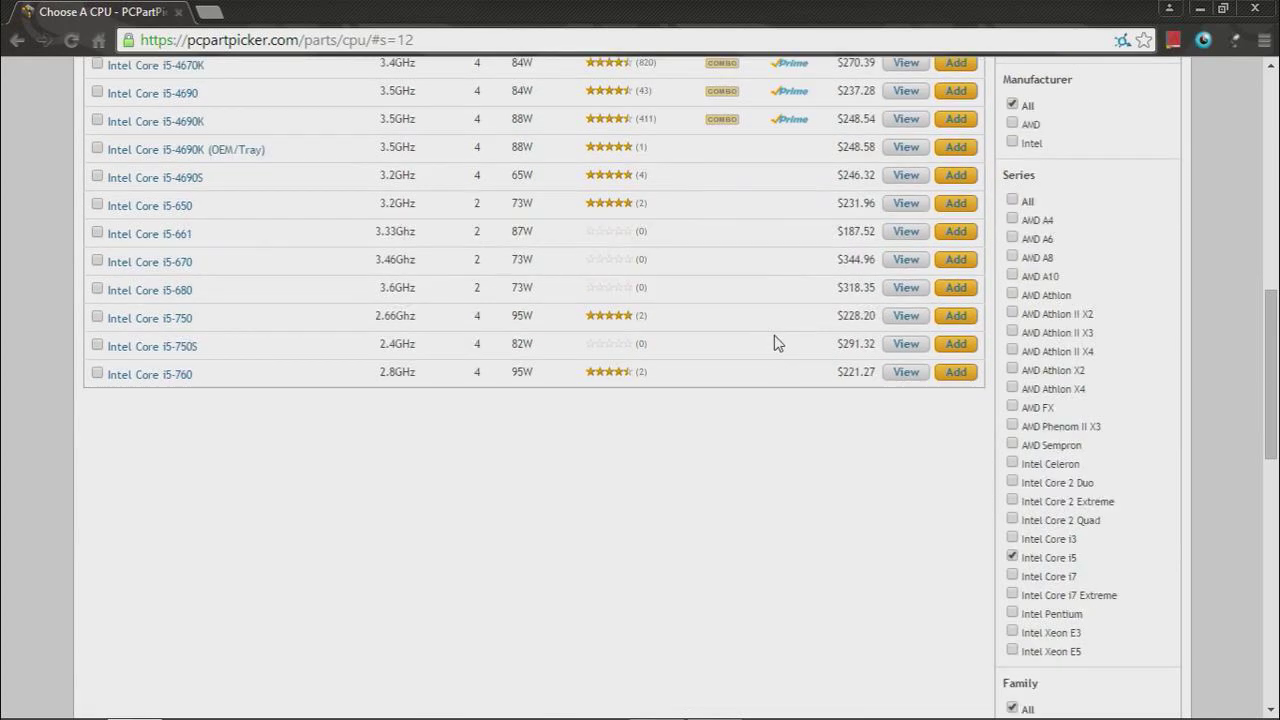
{"action": "scroll", "coordinate": [978, 565], "scroll_direction": "down", "scroll_amount": 3}
{"action": "scroll", "coordinate": [1018, 472], "scroll_direction": "down", "scroll_amount": 3}
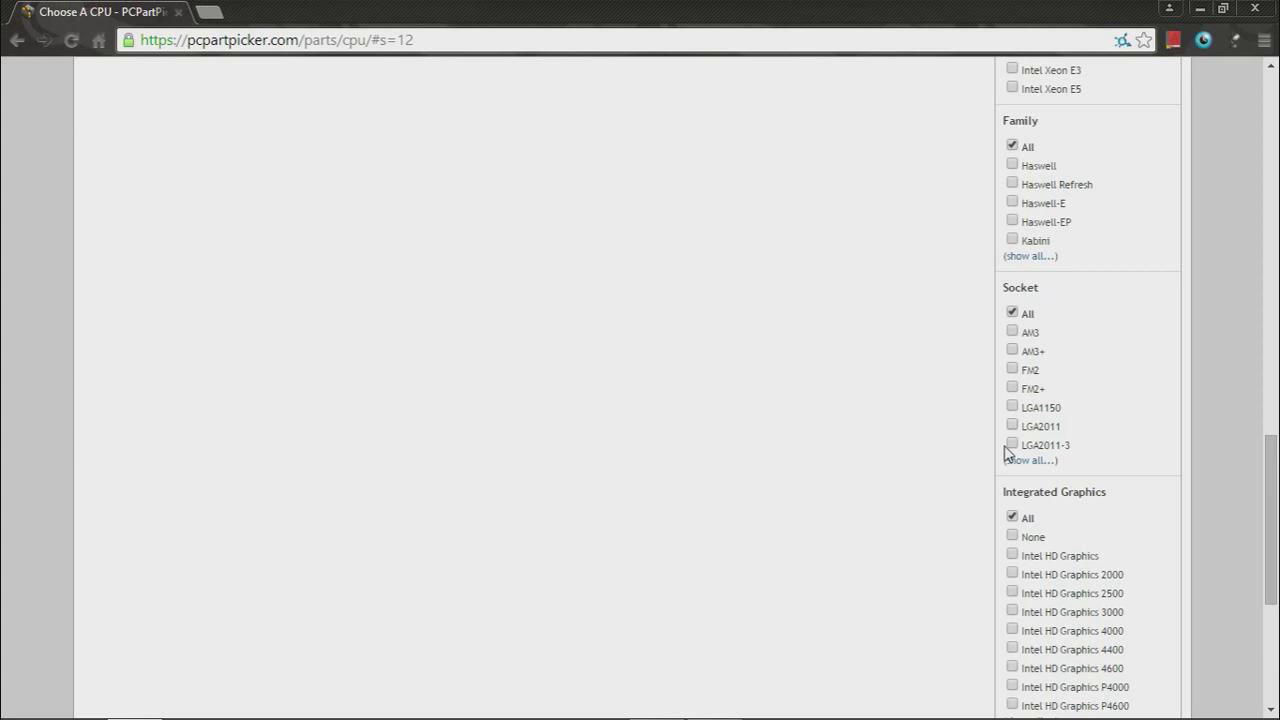
{"action": "left_click", "coordinate": [1012, 406]}
{"action": "scroll", "coordinate": [838, 462], "scroll_direction": "down", "scroll_amount": 2}
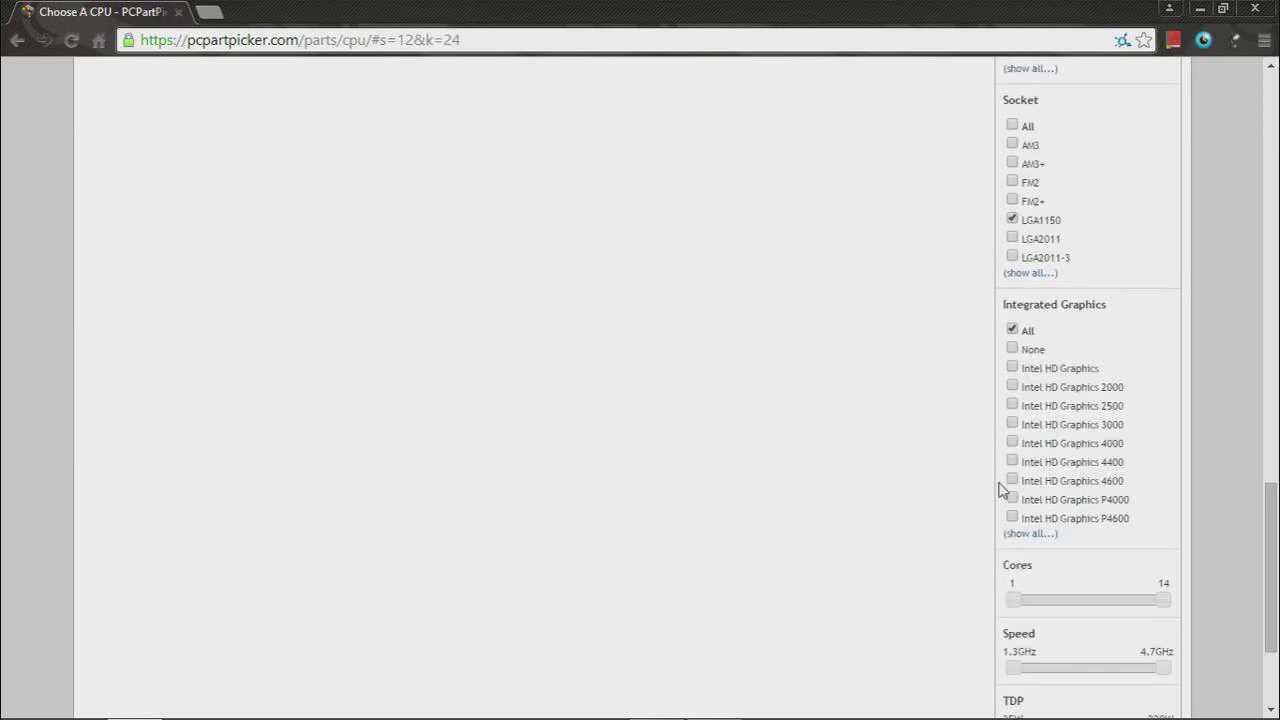
{"action": "left_click", "coordinate": [1012, 349]}
Raise the minimum CPU clock speed filter to 2.1GHz.
{"action": "scroll", "coordinate": [837, 437], "scroll_direction": "up", "scroll_amount": 10}
{"action": "scroll", "coordinate": [837, 437], "scroll_direction": "up", "scroll_amount": 4}
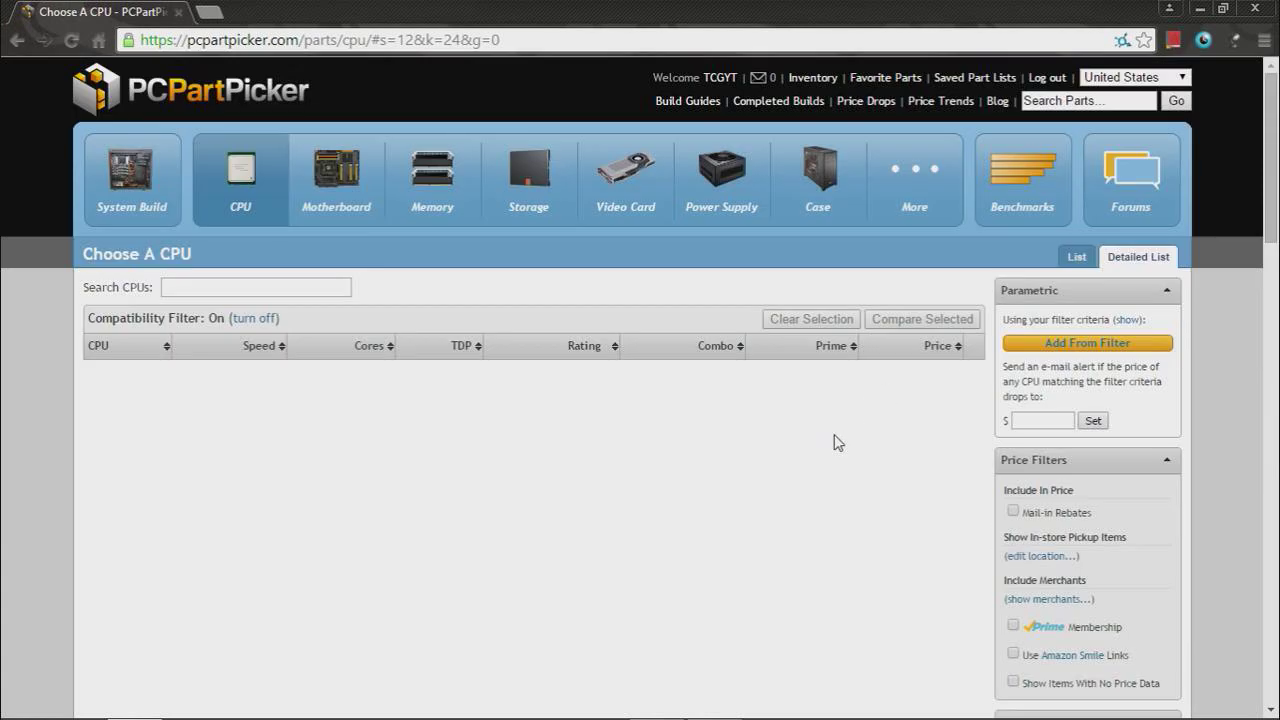
{"action": "scroll", "coordinate": [837, 437], "scroll_direction": "down", "scroll_amount": 5}
{"action": "scroll", "coordinate": [837, 443], "scroll_direction": "down", "scroll_amount": 7}
{"action": "scroll", "coordinate": [843, 443], "scroll_direction": "down", "scroll_amount": 1}
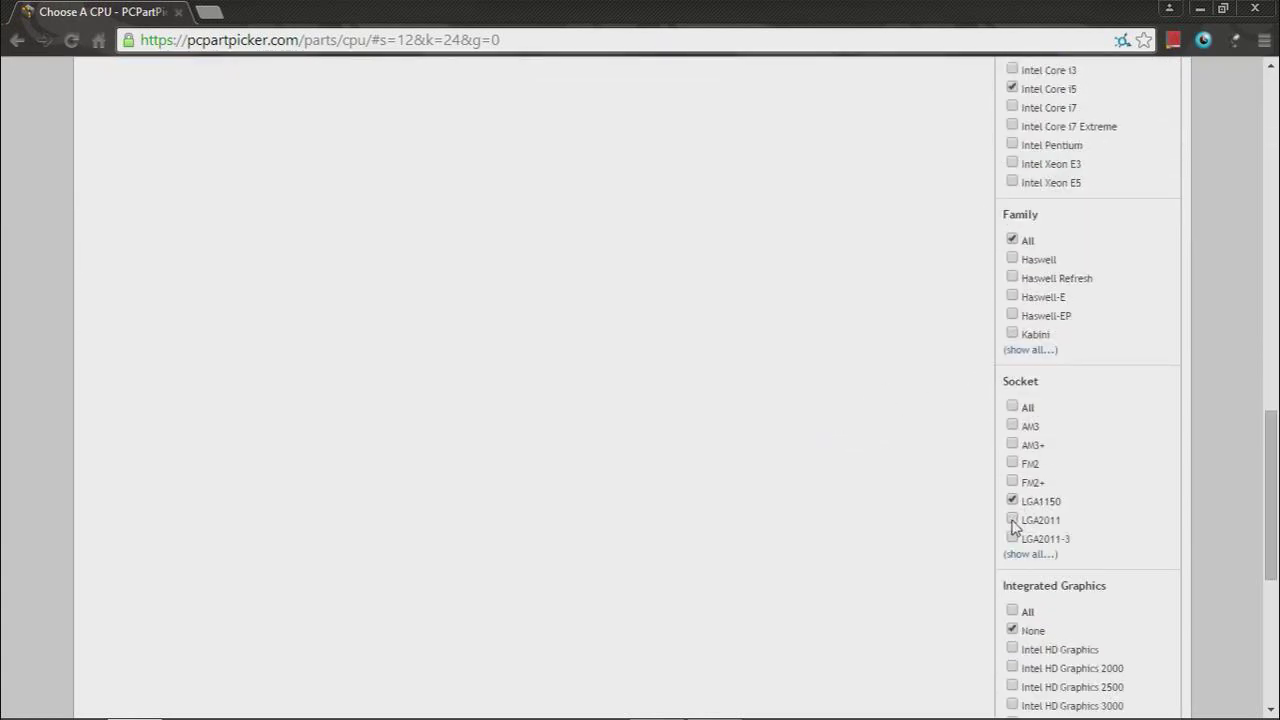
{"action": "scroll", "coordinate": [1016, 529], "scroll_direction": "down", "scroll_amount": 2}
{"action": "scroll", "coordinate": [975, 494], "scroll_direction": "down", "scroll_amount": 2}
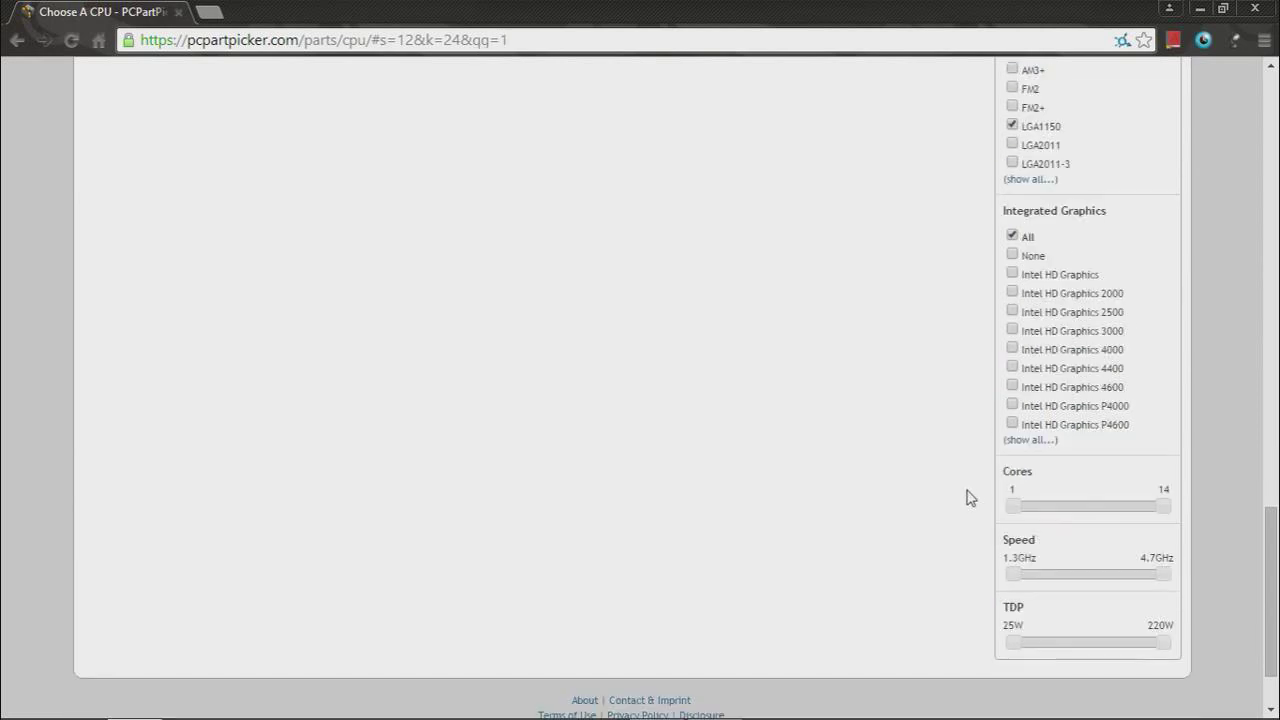
{"action": "mouse_move", "coordinate": [1014, 509]}
{"action": "left_mouse_down"}
{"action": "mouse_move", "coordinate": [1143, 506]}
{"action": "mouse_move", "coordinate": [980, 523]}
{"action": "left_mouse_up"}
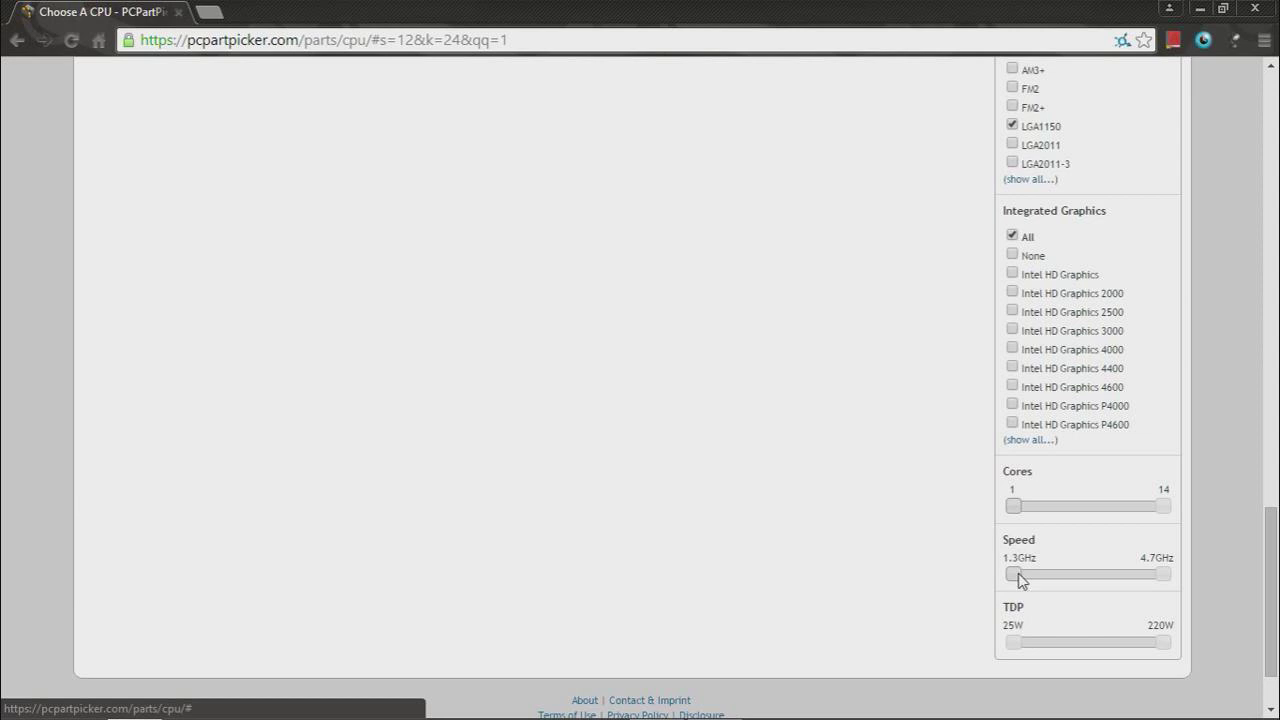
{"action": "mouse_move", "coordinate": [1016, 575]}
{"action": "left_mouse_down"}
{"action": "mouse_move", "coordinate": [1088, 572]}
{"action": "mouse_move", "coordinate": [1050, 575]}
{"action": "left_mouse_up"}
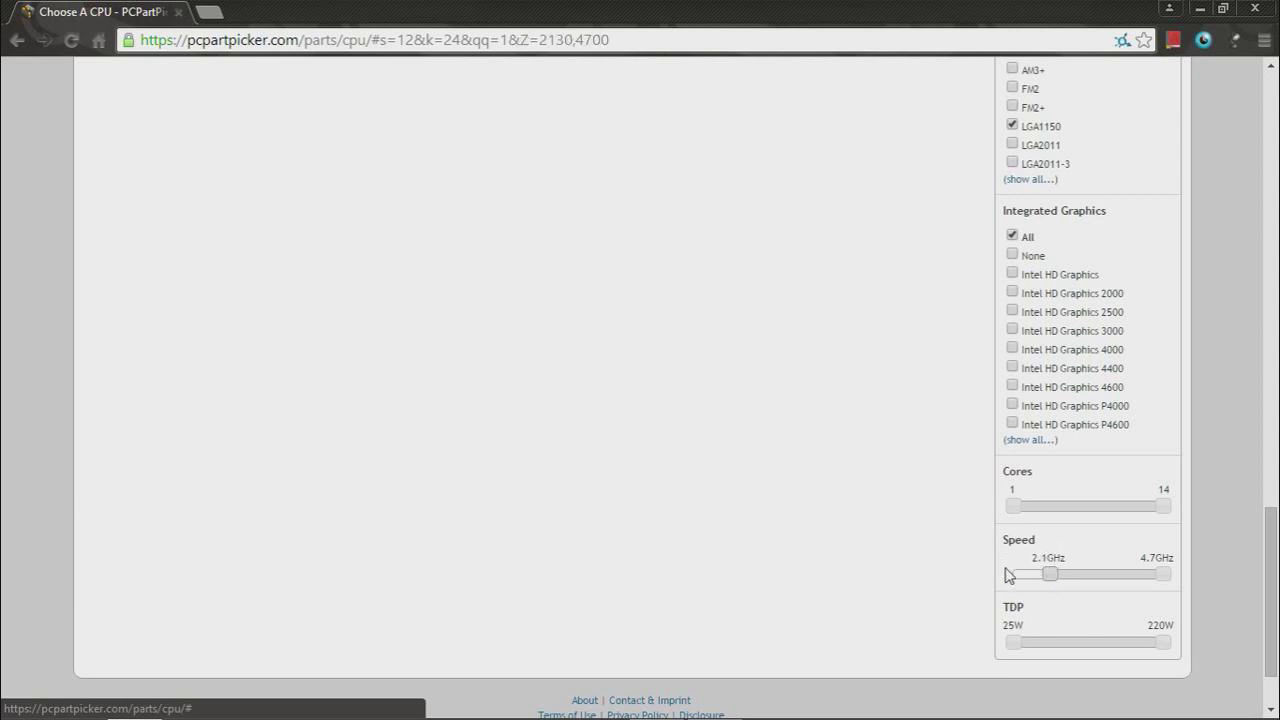
{"action": "scroll", "coordinate": [1008, 575], "scroll_direction": "up", "scroll_amount": 6}
{"action": "scroll", "coordinate": [1008, 575], "scroll_direction": "up", "scroll_amount": 6}
{"action": "scroll", "coordinate": [1008, 575], "scroll_direction": "up", "scroll_amount": 1}
{"action": "scroll", "coordinate": [1010, 573], "scroll_direction": "up", "scroll_amount": 1}
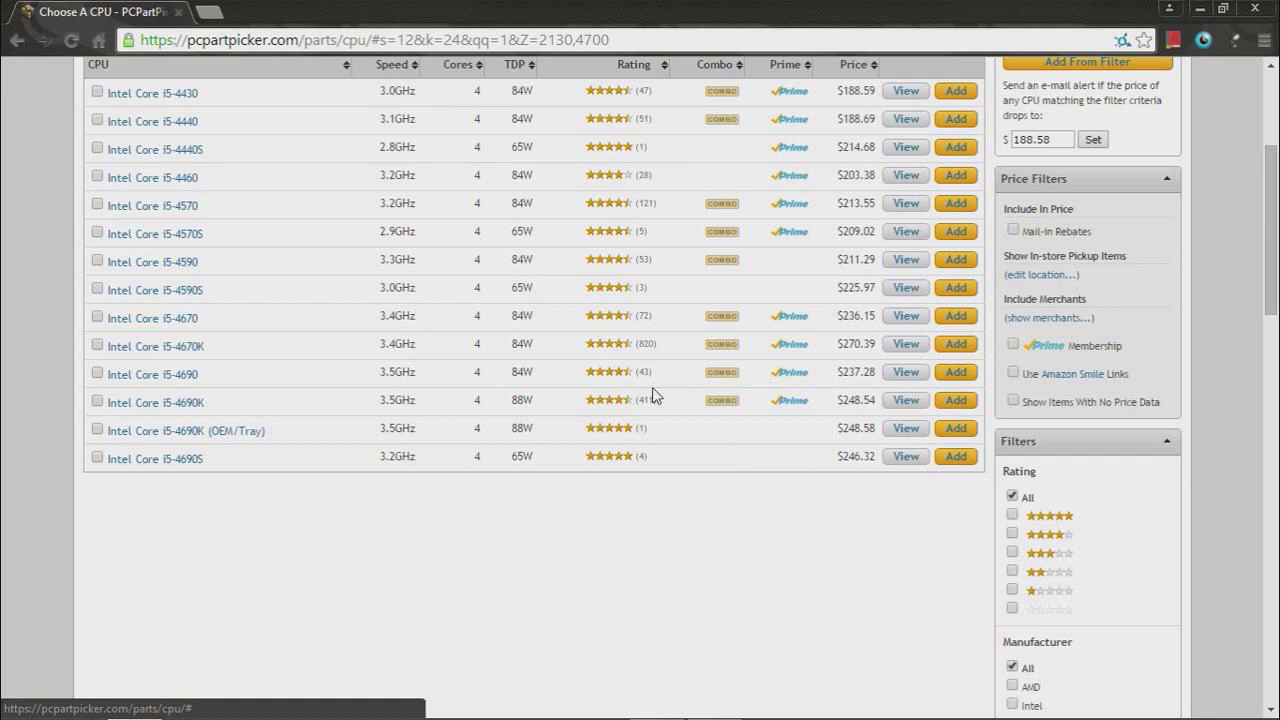
Sort the filtered i5 CPUs by price, then by rating with the i5-4690K on top.
{"action": "scroll", "coordinate": [610, 360], "scroll_direction": "up", "scroll_amount": 2}
{"action": "scroll", "coordinate": [230, 420], "scroll_direction": "down", "scroll_amount": 1}
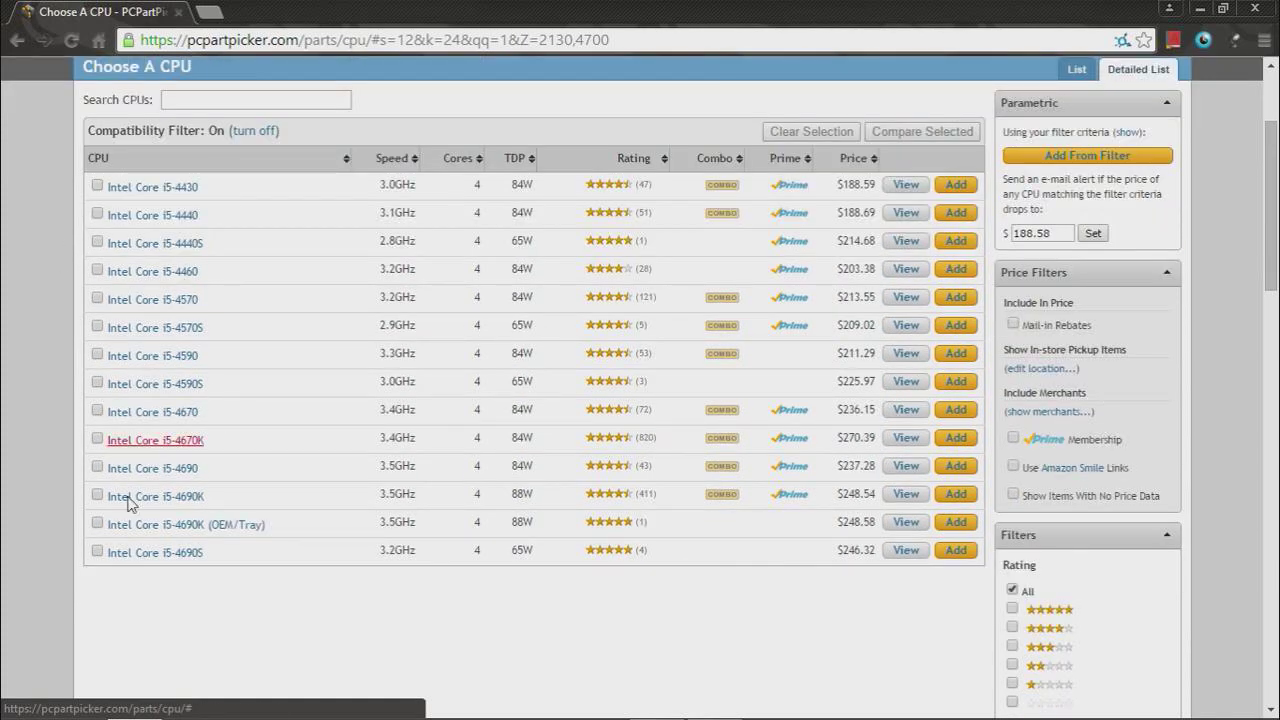
{"action": "left_click", "coordinate": [850, 160]}
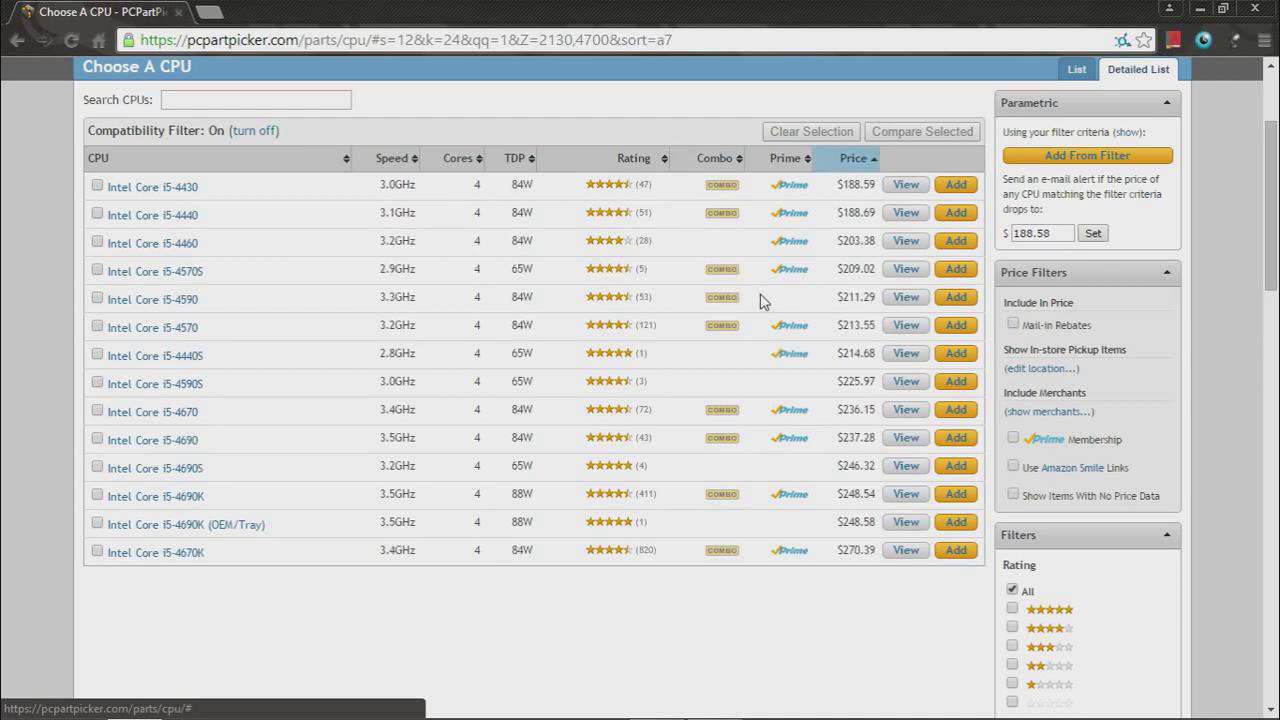
{"action": "left_click", "coordinate": [640, 160]}
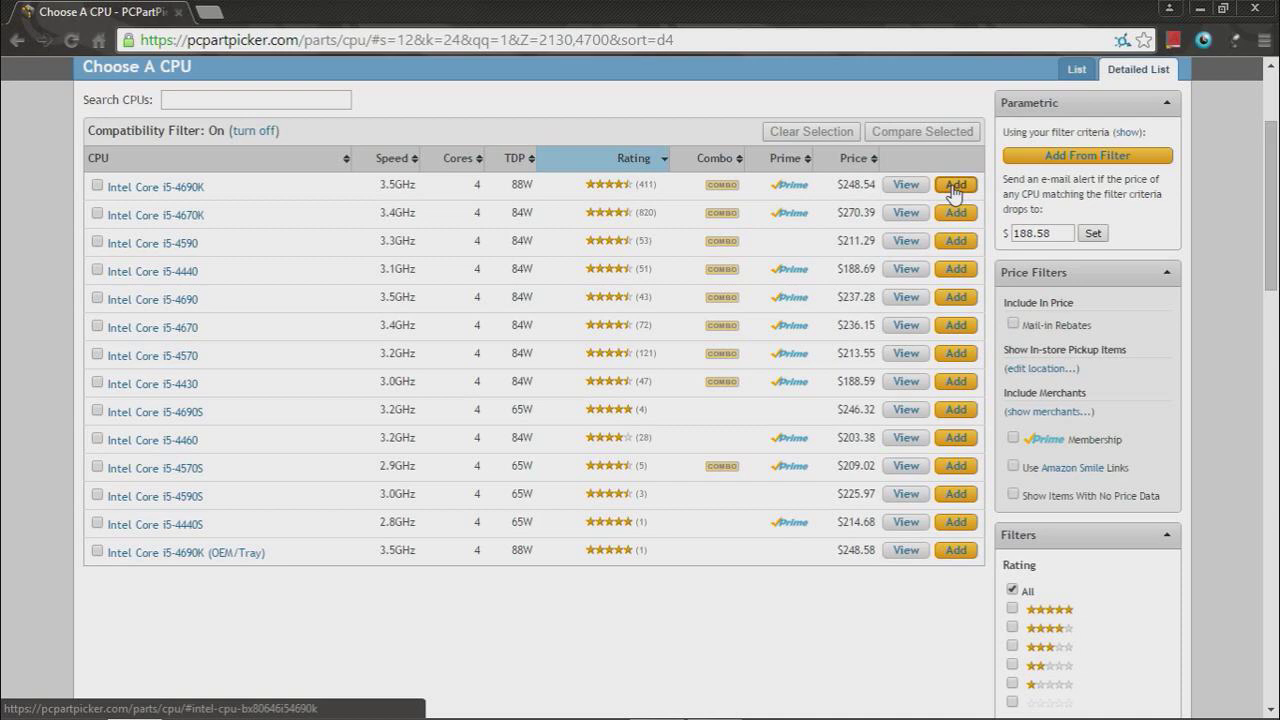
Open the Core i5-4690K page and review its specs, merchant prices and price history.
{"action": "left_click", "coordinate": [905, 187]}
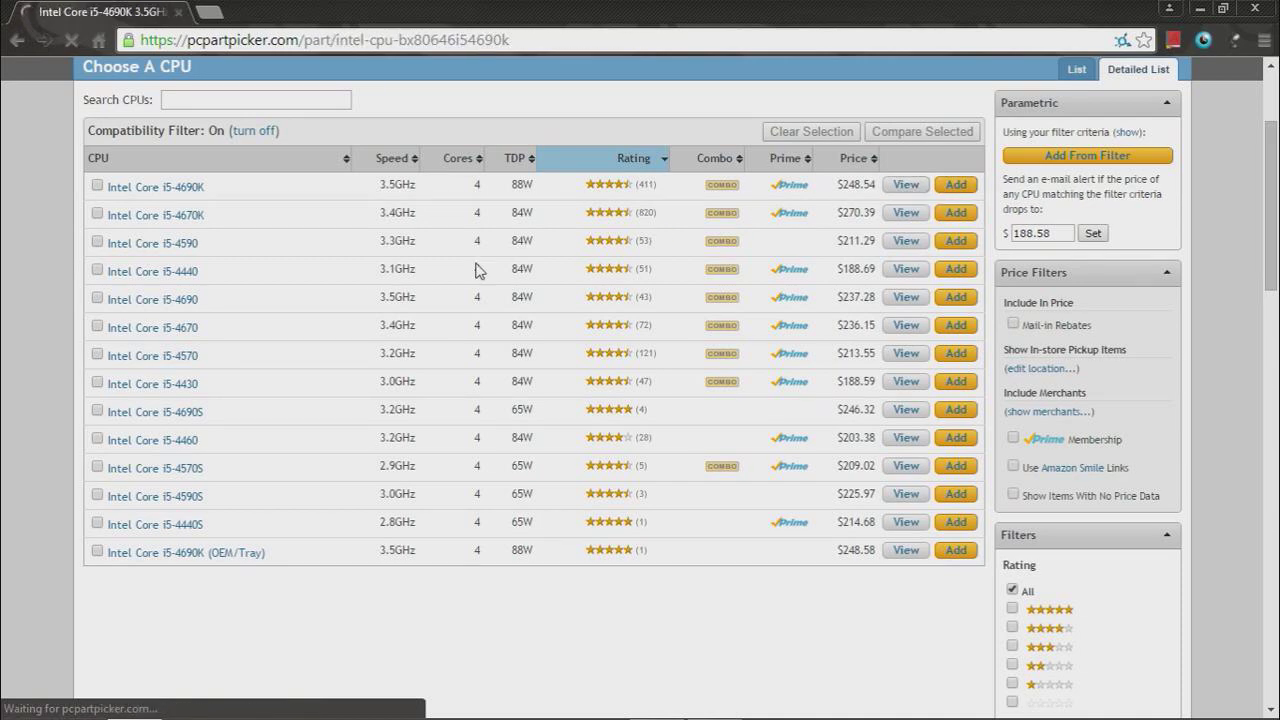
{"action": "scroll", "coordinate": [330, 315], "scroll_direction": "down", "scroll_amount": 2}
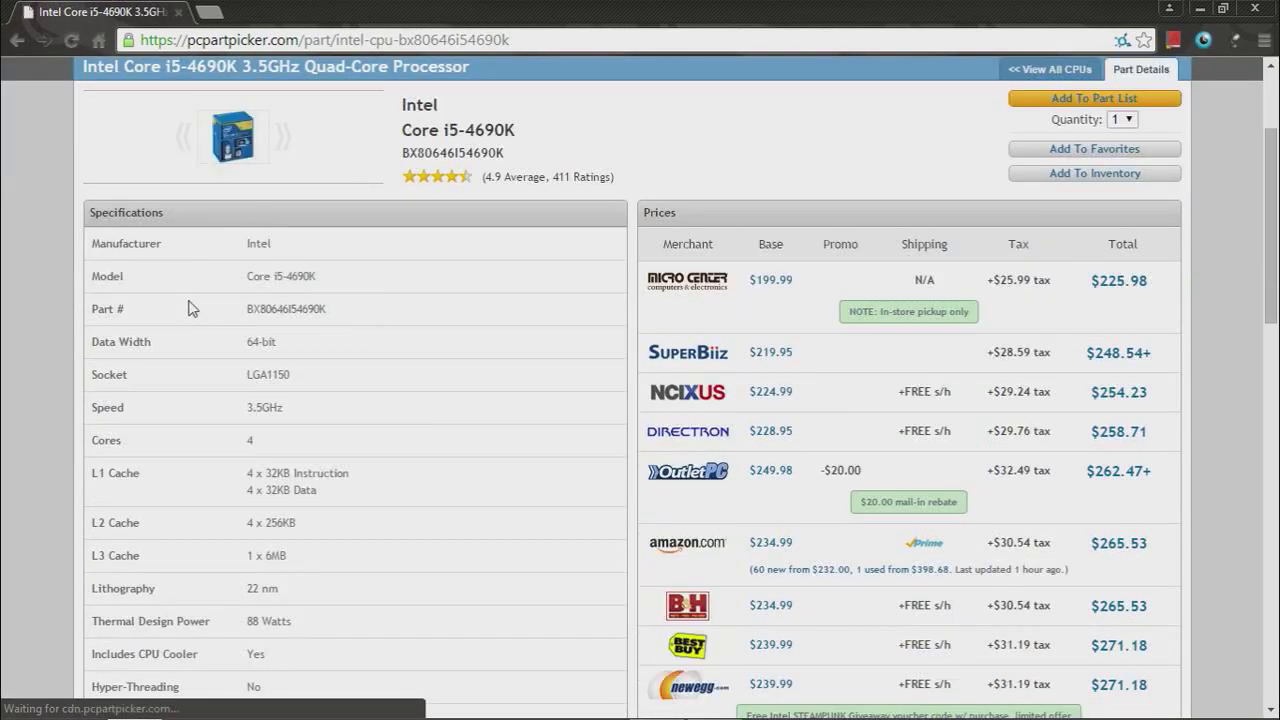
{"action": "left_click_drag", "start_coordinate": [200, 255], "coordinate": [473, 585]}
{"action": "left_click", "coordinate": [480, 615]}
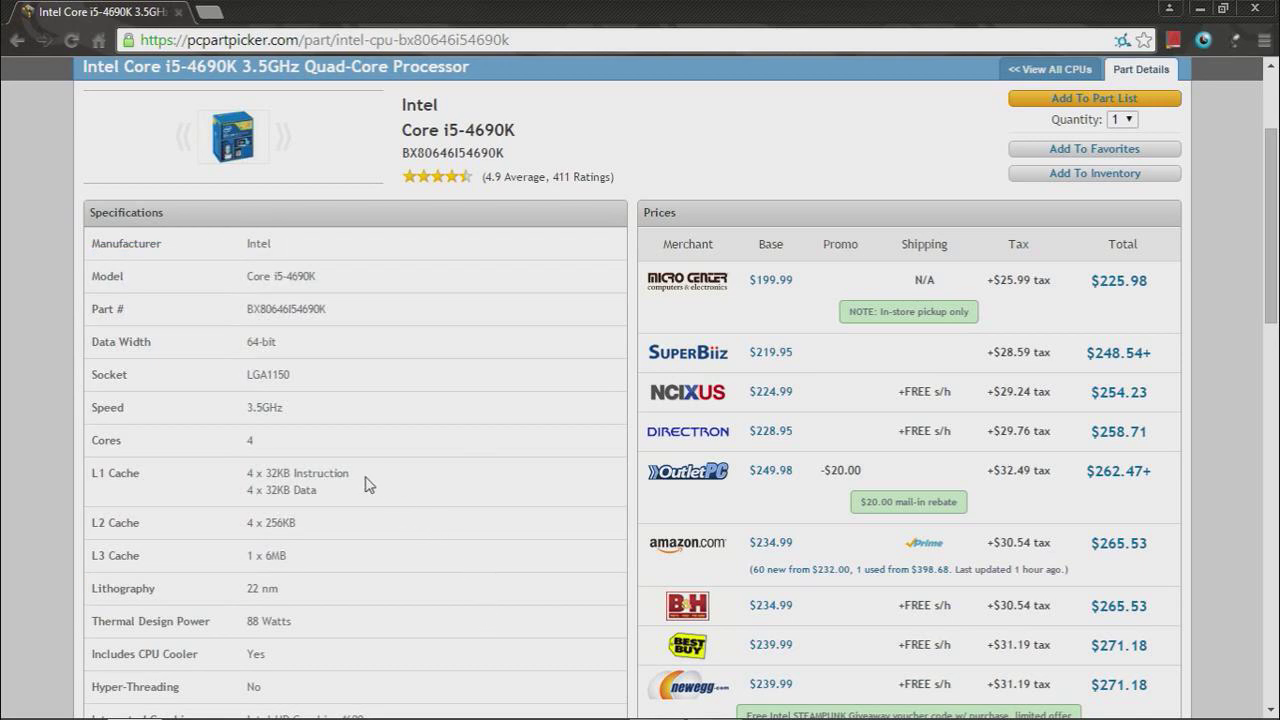
{"action": "scroll", "coordinate": [366, 484], "scroll_direction": "down", "scroll_amount": 2}
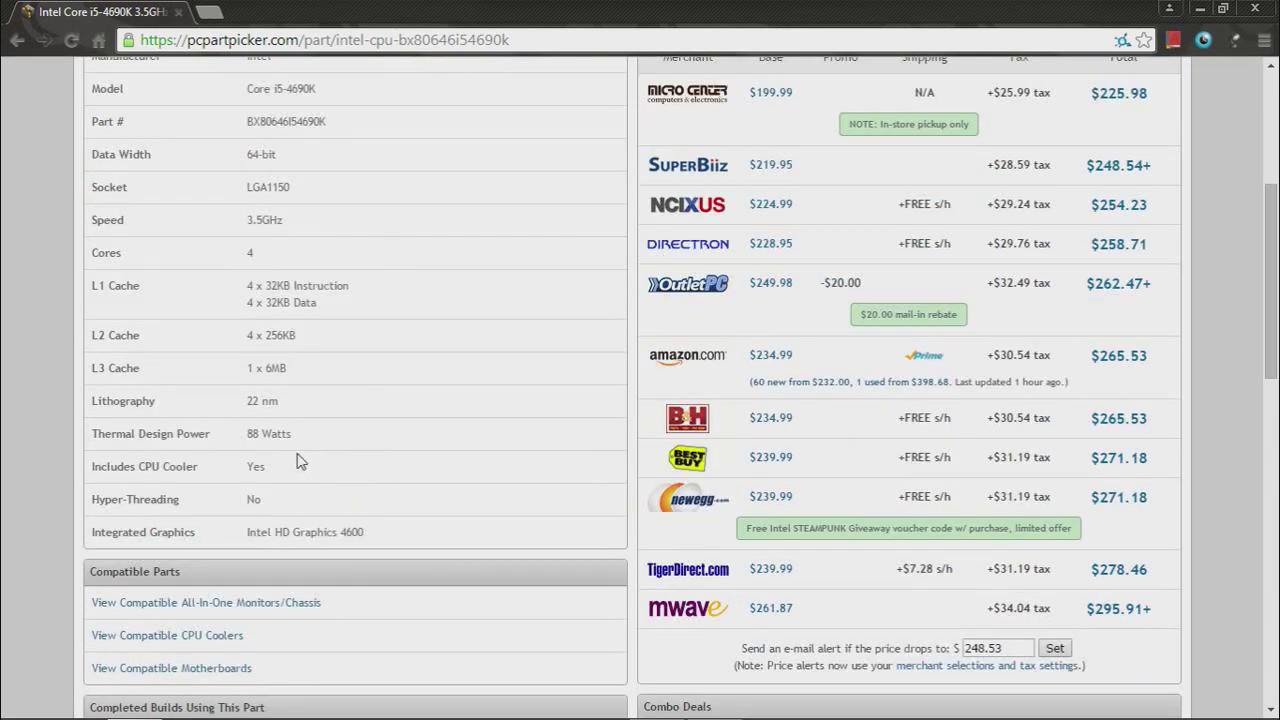
{"action": "scroll", "coordinate": [300, 462], "scroll_direction": "down", "scroll_amount": 2}
{"action": "scroll", "coordinate": [300, 462], "scroll_direction": "down", "scroll_amount": 1}
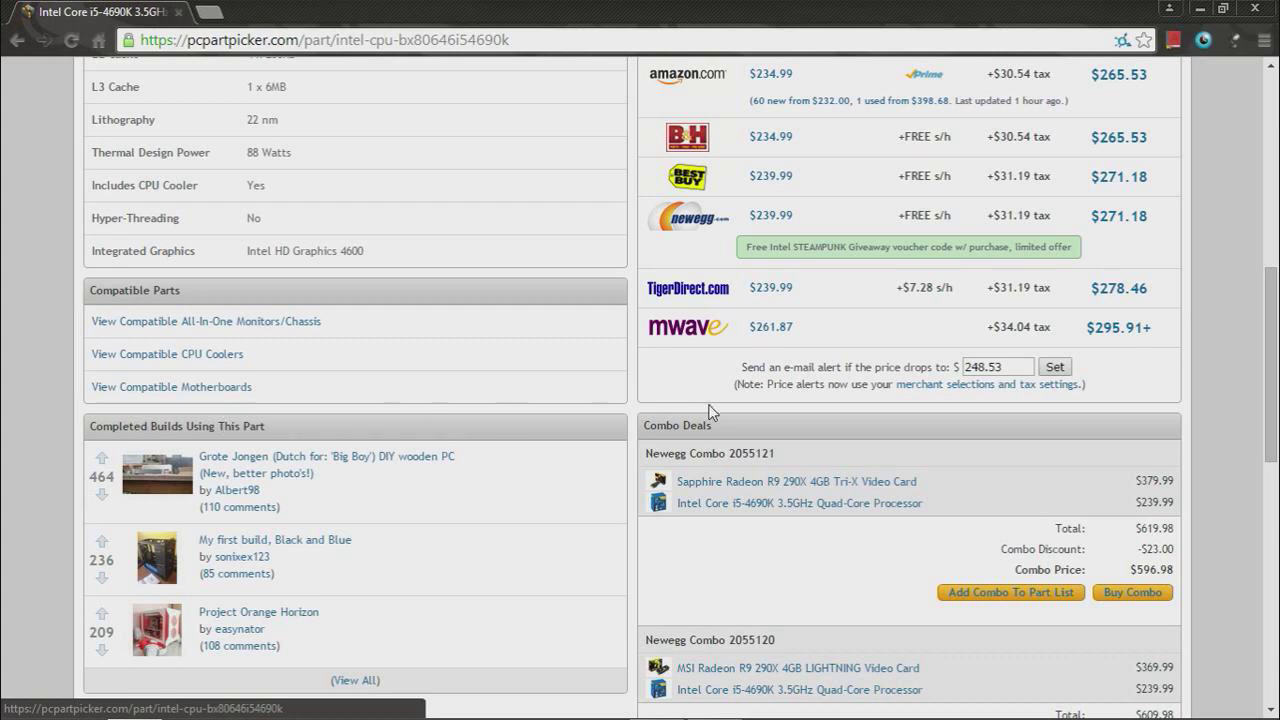
{"action": "scroll", "coordinate": [709, 411], "scroll_direction": "down", "scroll_amount": 4}
{"action": "scroll", "coordinate": [598, 486], "scroll_direction": "down", "scroll_amount": 4}
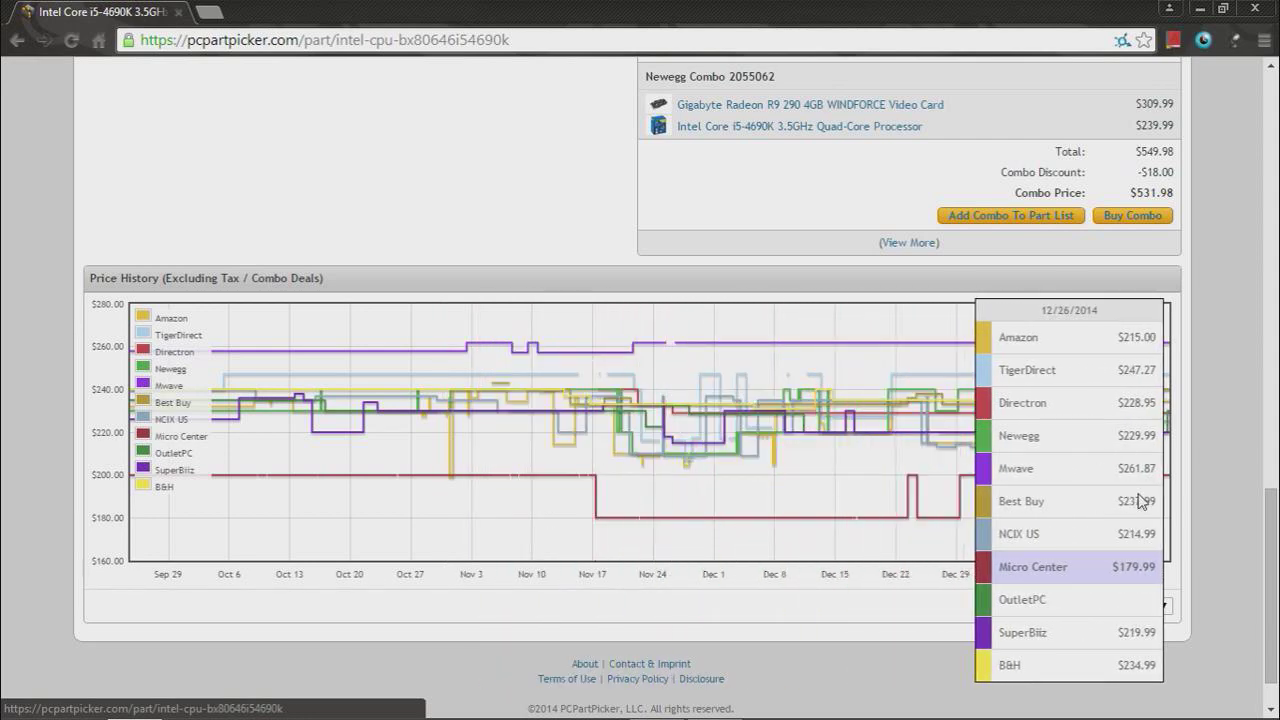
{"action": "scroll", "coordinate": [760, 450], "scroll_direction": "up", "scroll_amount": 5}
{"action": "scroll", "coordinate": [730, 445], "scroll_direction": "up", "scroll_amount": 5}
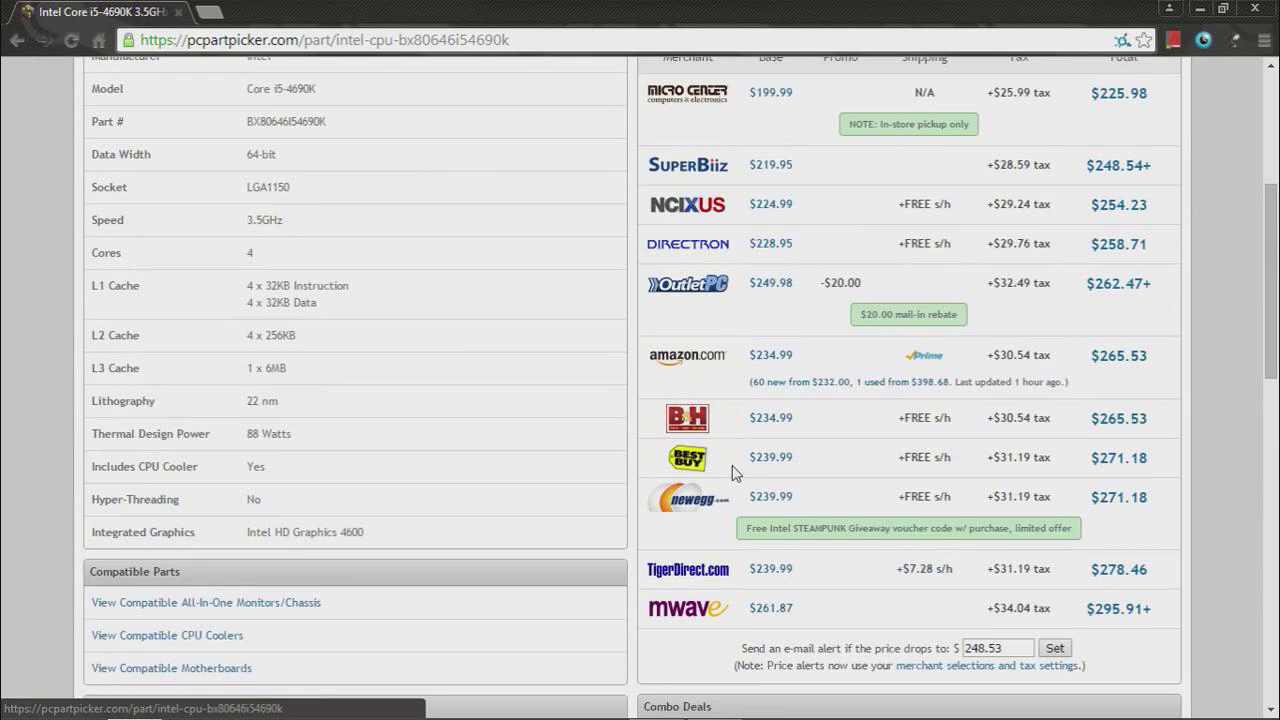
{"action": "scroll", "coordinate": [745, 430], "scroll_direction": "up", "scroll_amount": 5}
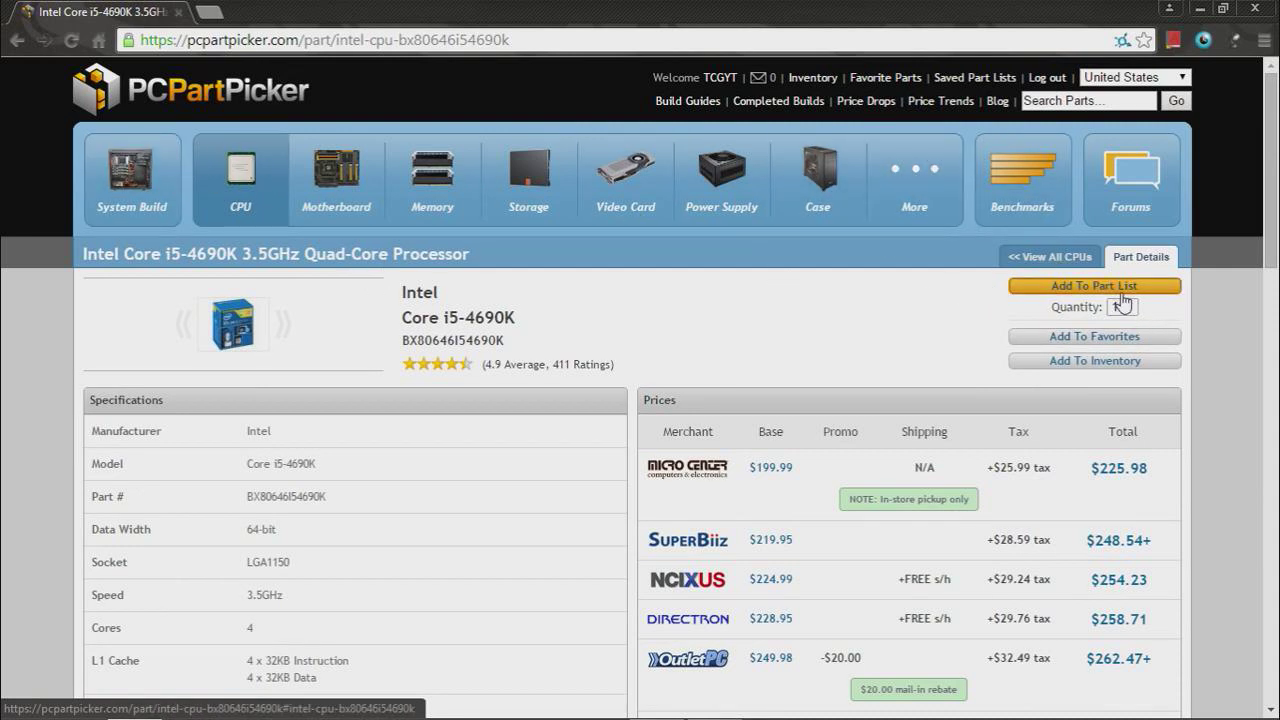
Add the Core i5-4690K to the build at $248.54 and scroll down the list.
{"action": "left_click", "coordinate": [1040, 285]}
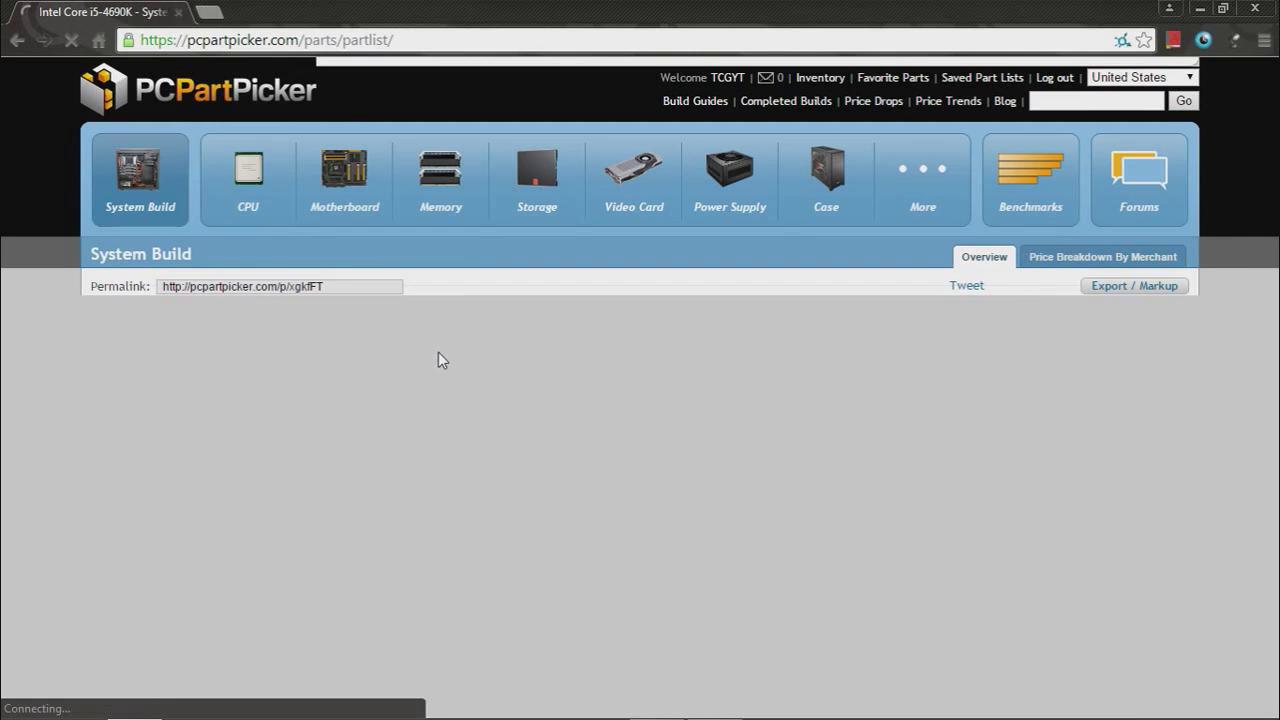
{"action": "scroll", "coordinate": [330, 399], "scroll_direction": "down", "scroll_amount": 1}
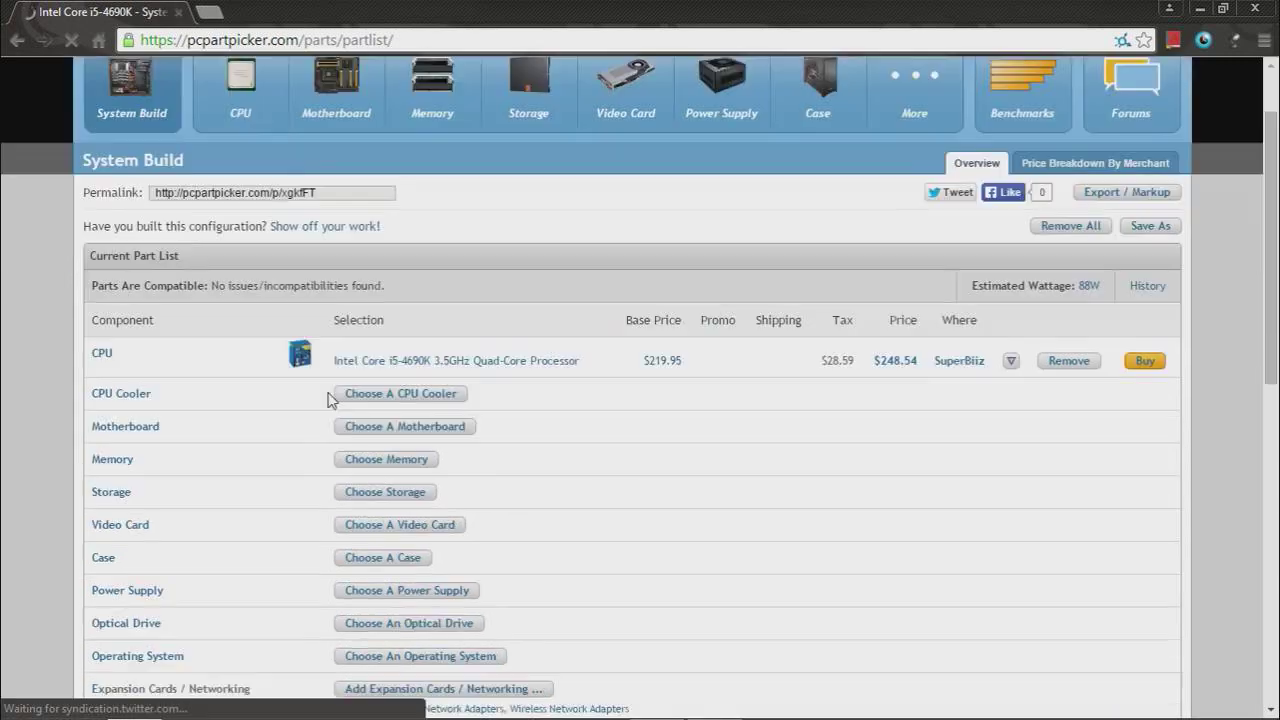
{"action": "scroll", "coordinate": [330, 399], "scroll_direction": "down", "scroll_amount": 1}
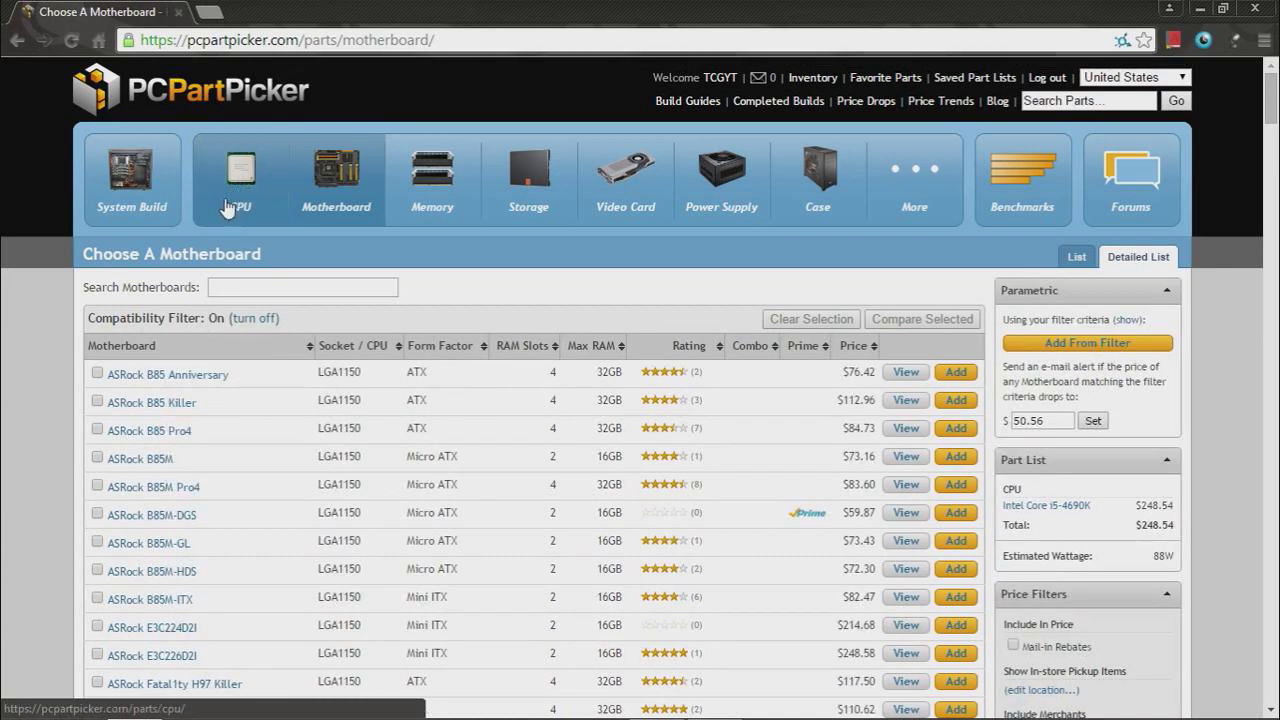
{"action": "left_click", "coordinate": [255, 318]}
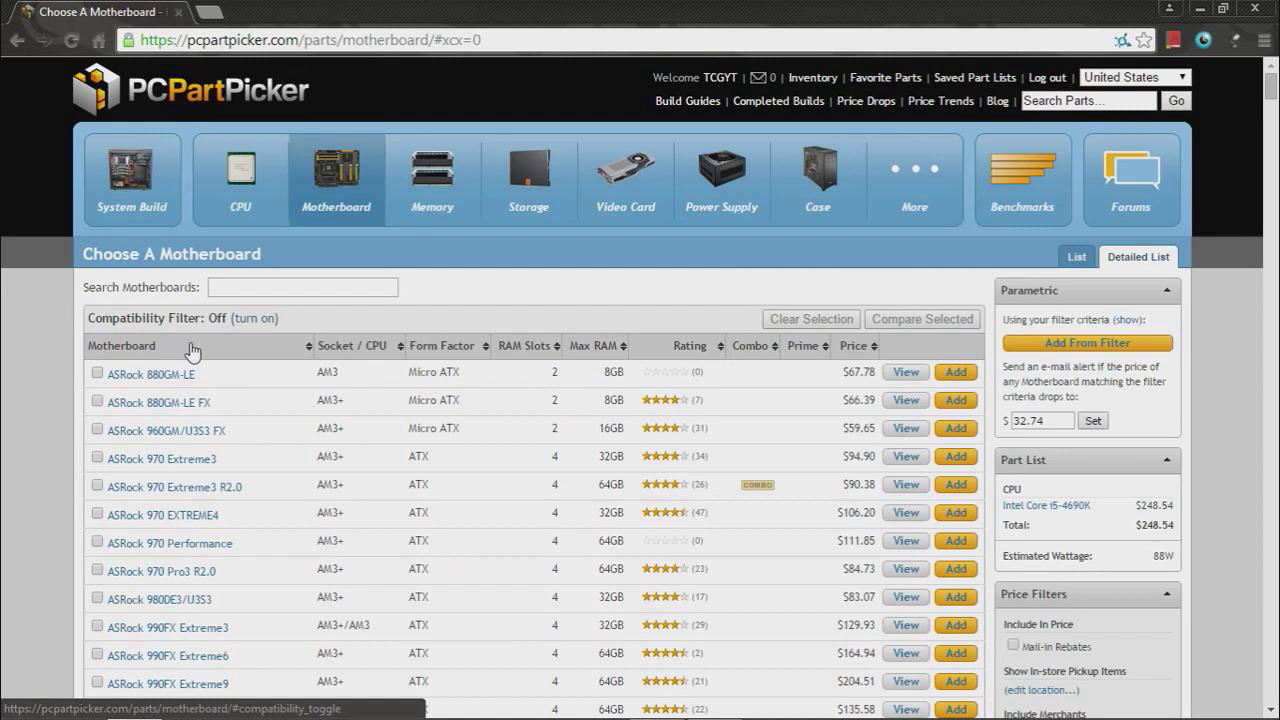
{"action": "left_click", "coordinate": [250, 318]}
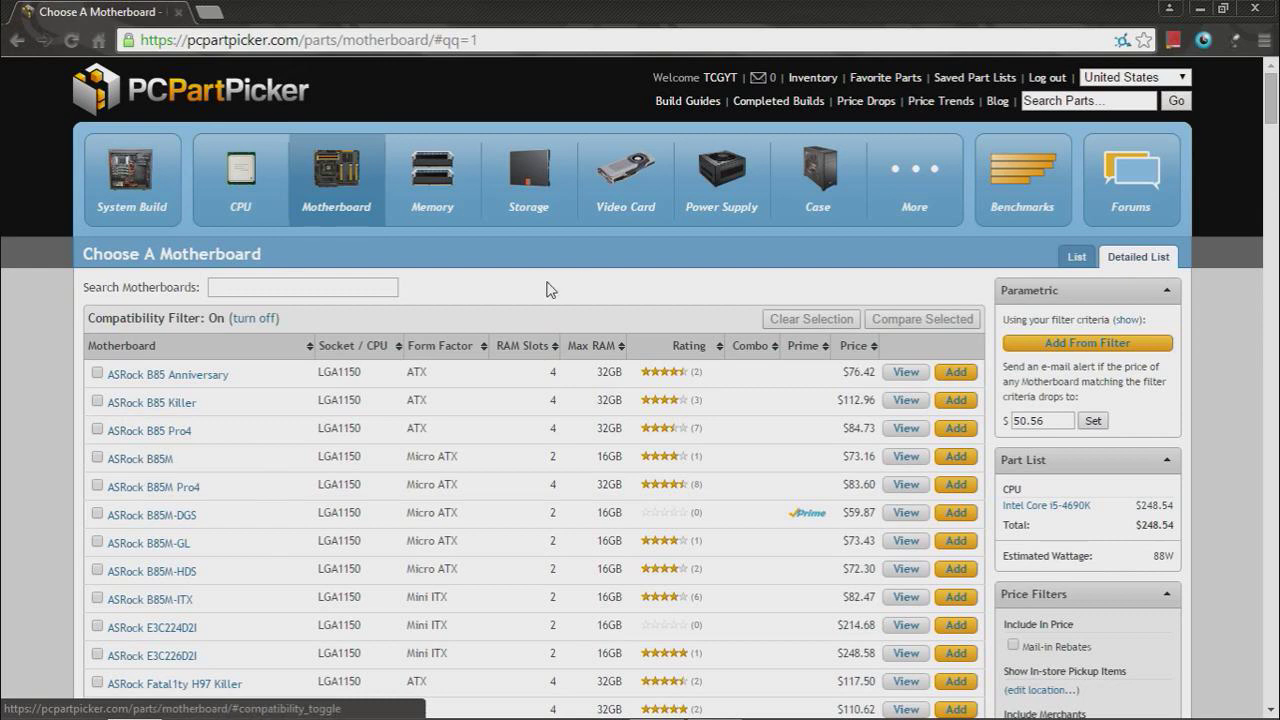
{"action": "scroll", "coordinate": [560, 234], "scroll_direction": "down", "scroll_amount": 3}
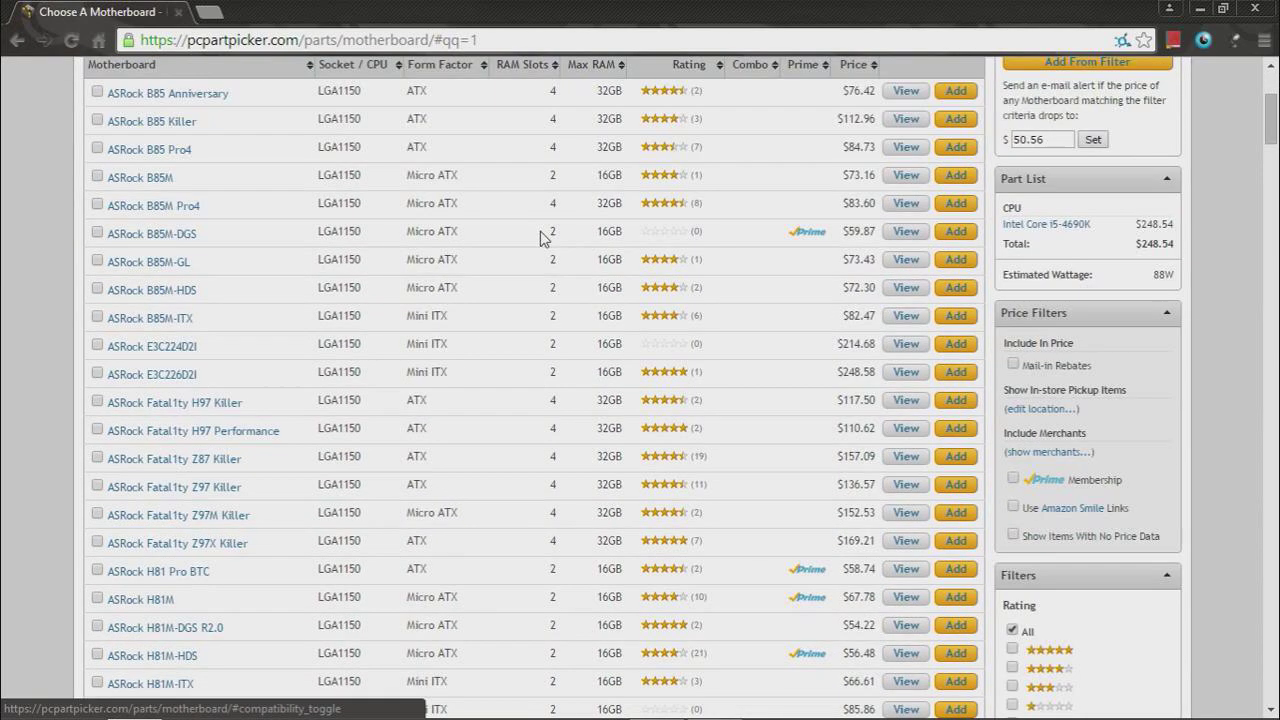
{"action": "scroll", "coordinate": [575, 240], "scroll_direction": "up", "scroll_amount": 3}
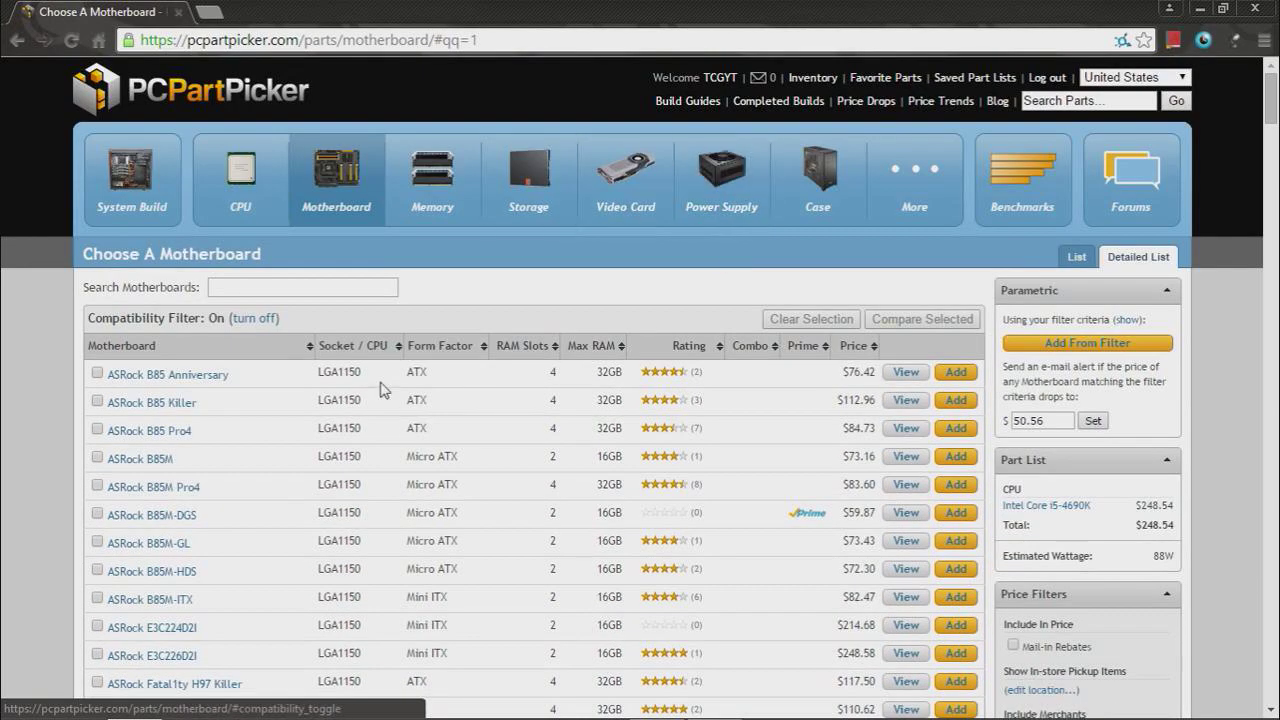
{"action": "left_click_drag", "start_coordinate": [343, 421], "coordinate": [347, 620]}
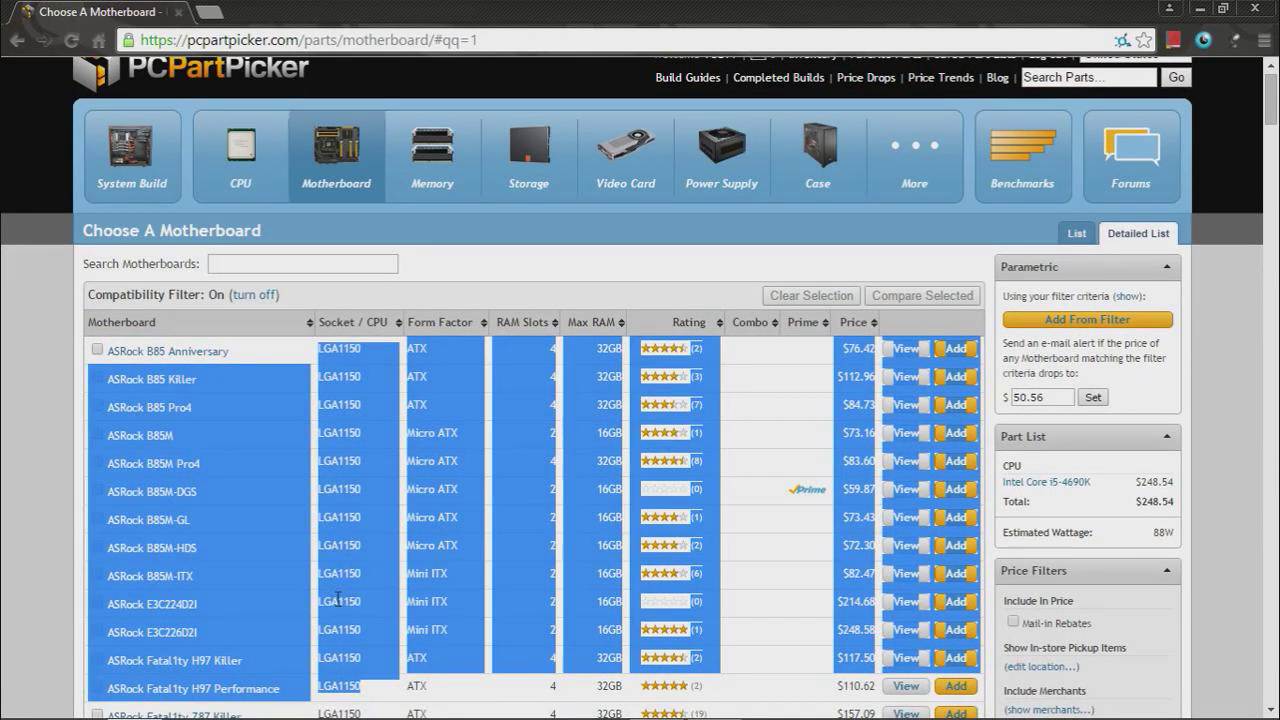
{"action": "left_click", "coordinate": [338, 598]}
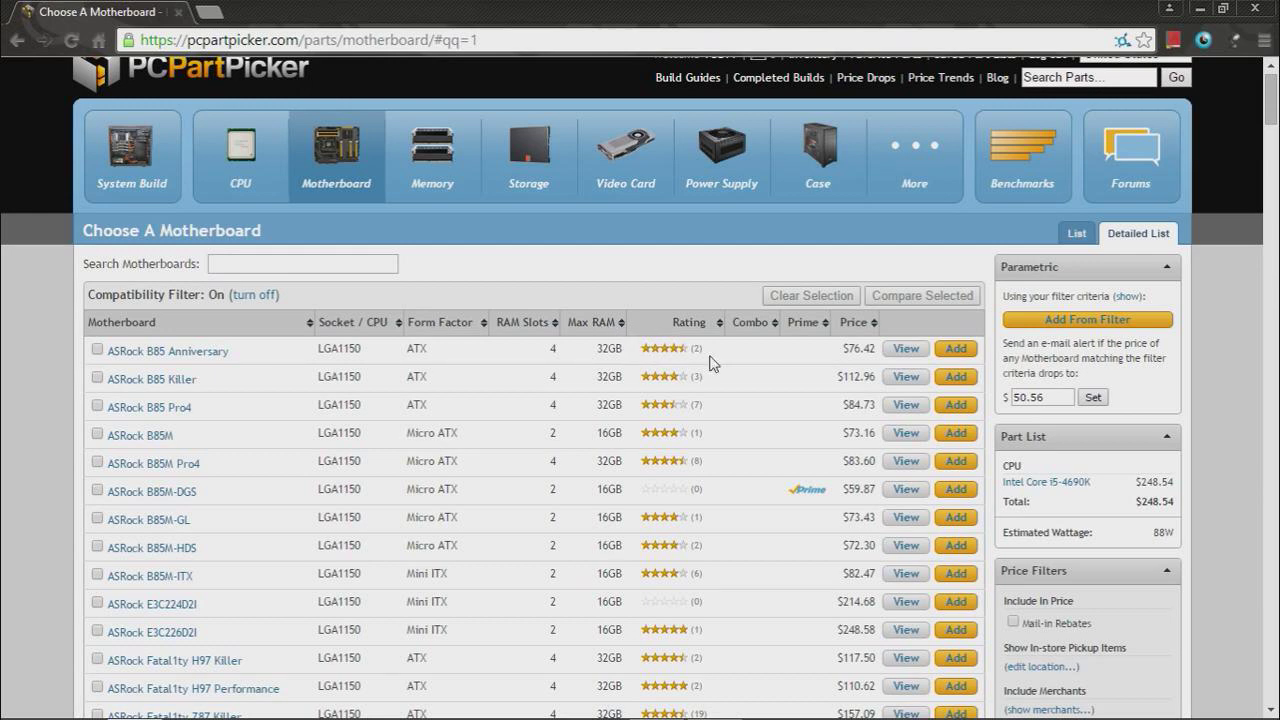
{"action": "scroll", "coordinate": [890, 370], "scroll_direction": "down", "scroll_amount": 2}
{"action": "scroll", "coordinate": [700, 360], "scroll_direction": "down", "scroll_amount": 1}
{"action": "scroll", "coordinate": [818, 376], "scroll_direction": "down", "scroll_amount": 2}
{"action": "scroll", "coordinate": [890, 450], "scroll_direction": "down", "scroll_amount": 2}
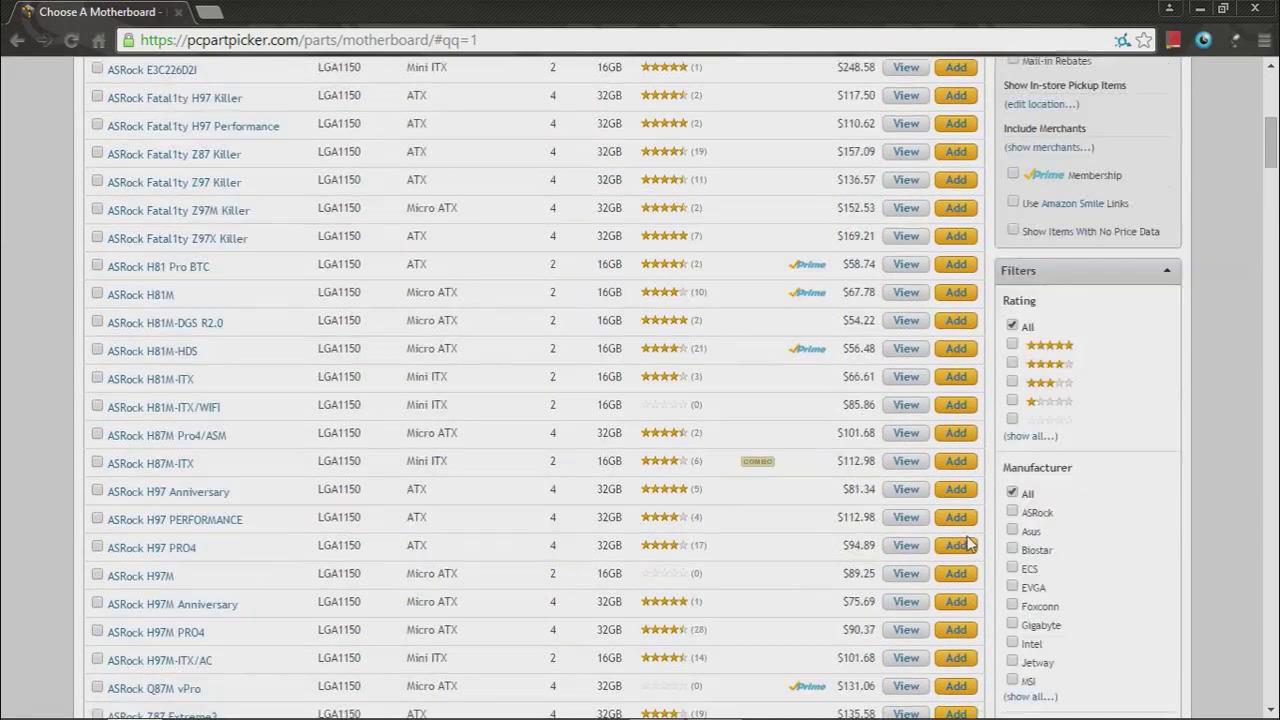
{"action": "left_click", "coordinate": [1028, 604]}
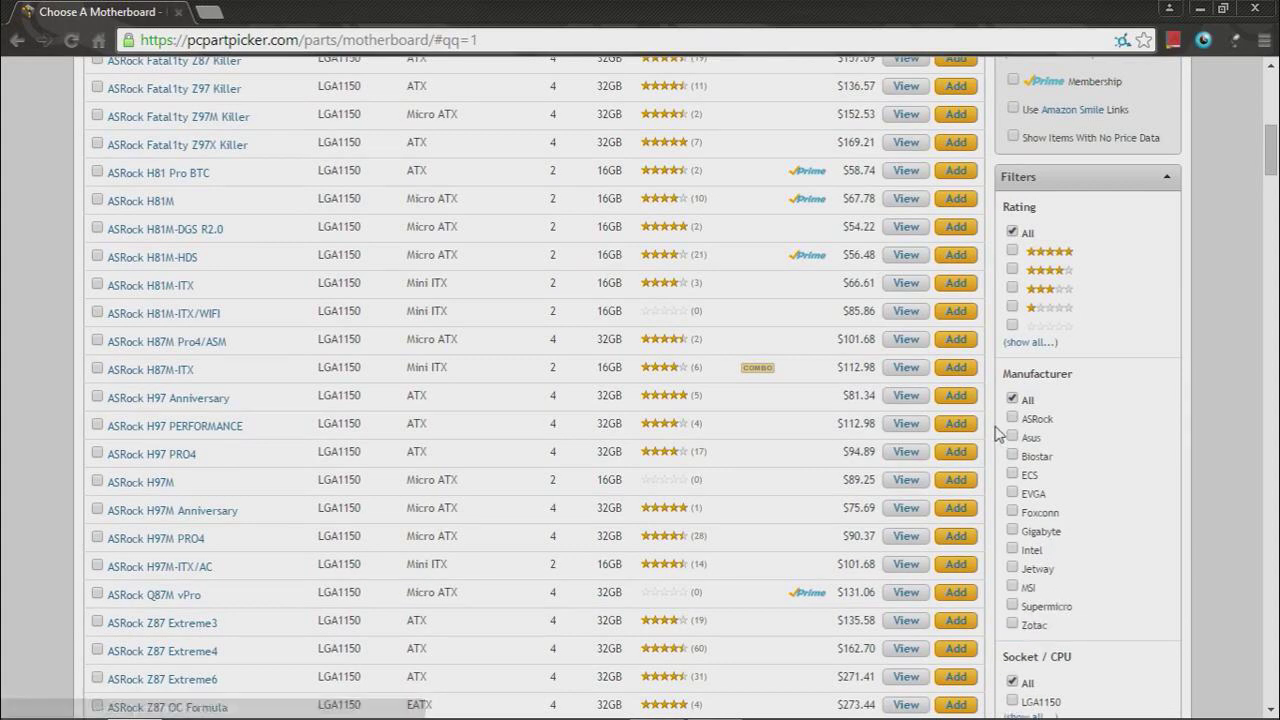
{"action": "scroll", "coordinate": [1002, 432], "scroll_direction": "down", "scroll_amount": 1}
{"action": "scroll", "coordinate": [1006, 440], "scroll_direction": "down", "scroll_amount": 2}
{"action": "scroll", "coordinate": [1008, 442], "scroll_direction": "down", "scroll_amount": 2}
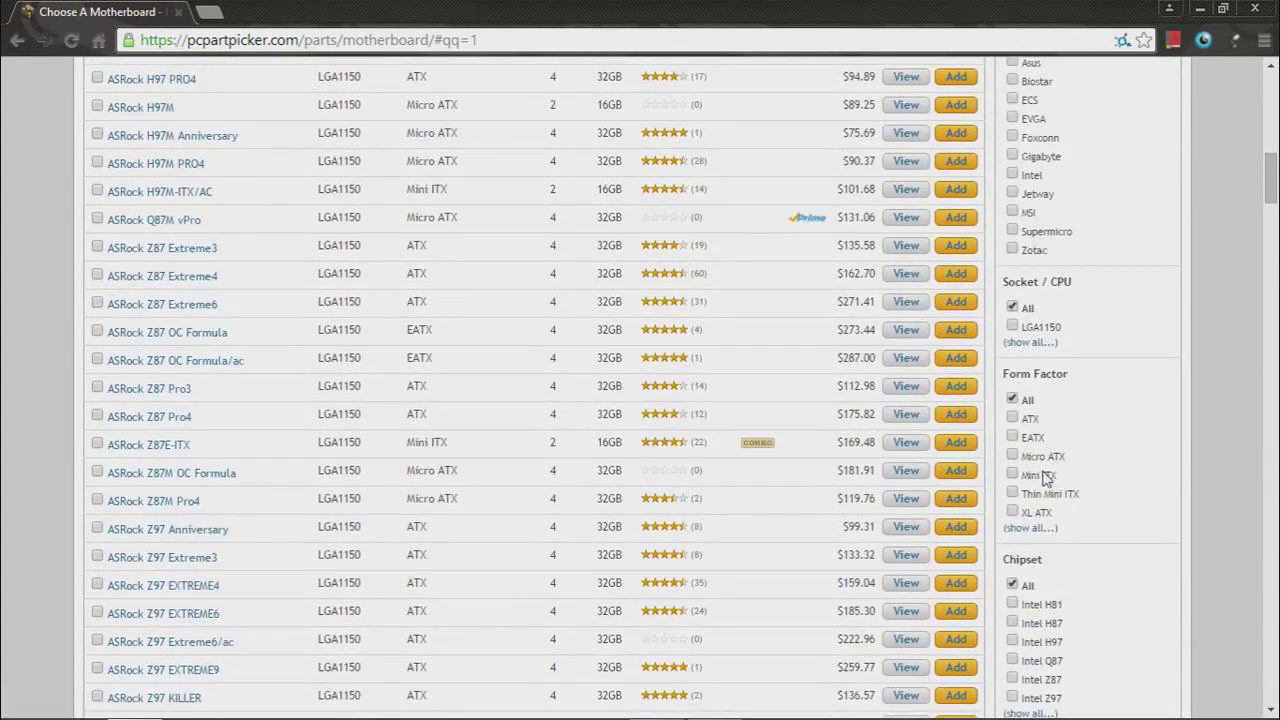
{"action": "scroll", "coordinate": [1022, 402], "scroll_direction": "down", "scroll_amount": 3}
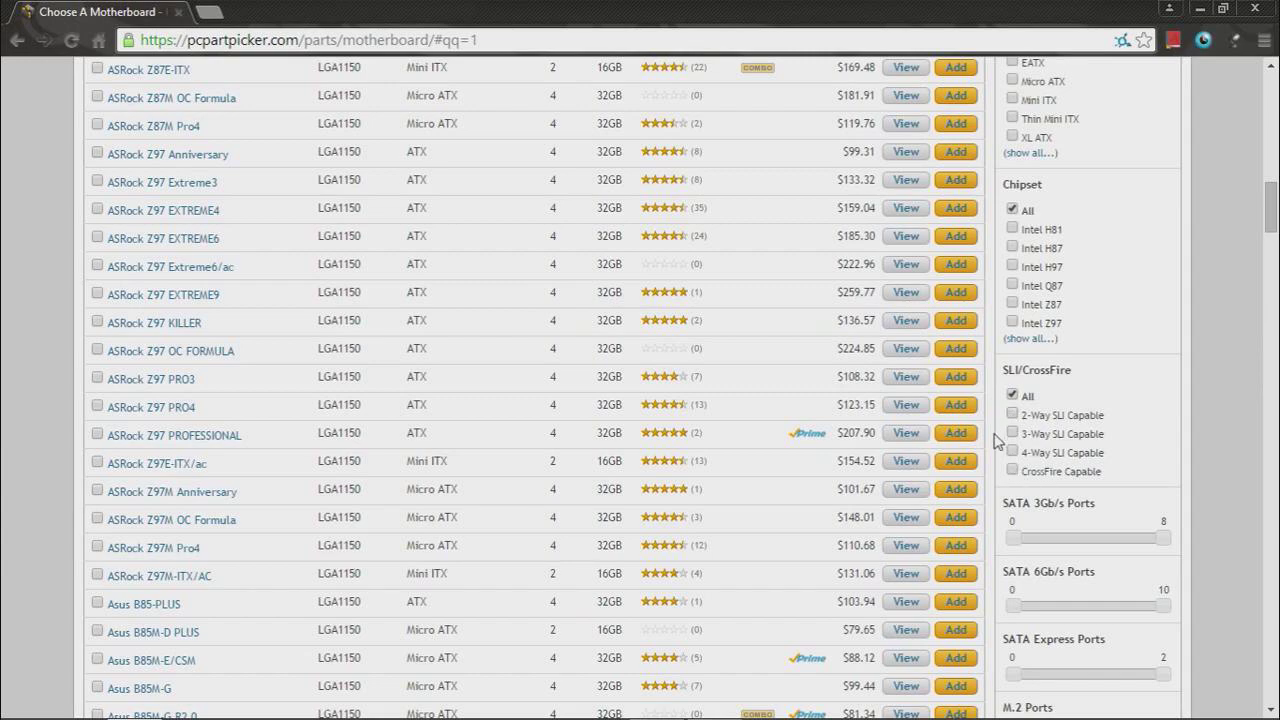
{"action": "scroll", "coordinate": [997, 440], "scroll_direction": "down", "scroll_amount": 2}
{"action": "scroll", "coordinate": [990, 455], "scroll_direction": "down", "scroll_amount": 4}
{"action": "scroll", "coordinate": [960, 470], "scroll_direction": "down", "scroll_amount": 5}
{"action": "scroll", "coordinate": [705, 520], "scroll_direction": "up", "scroll_amount": 5}
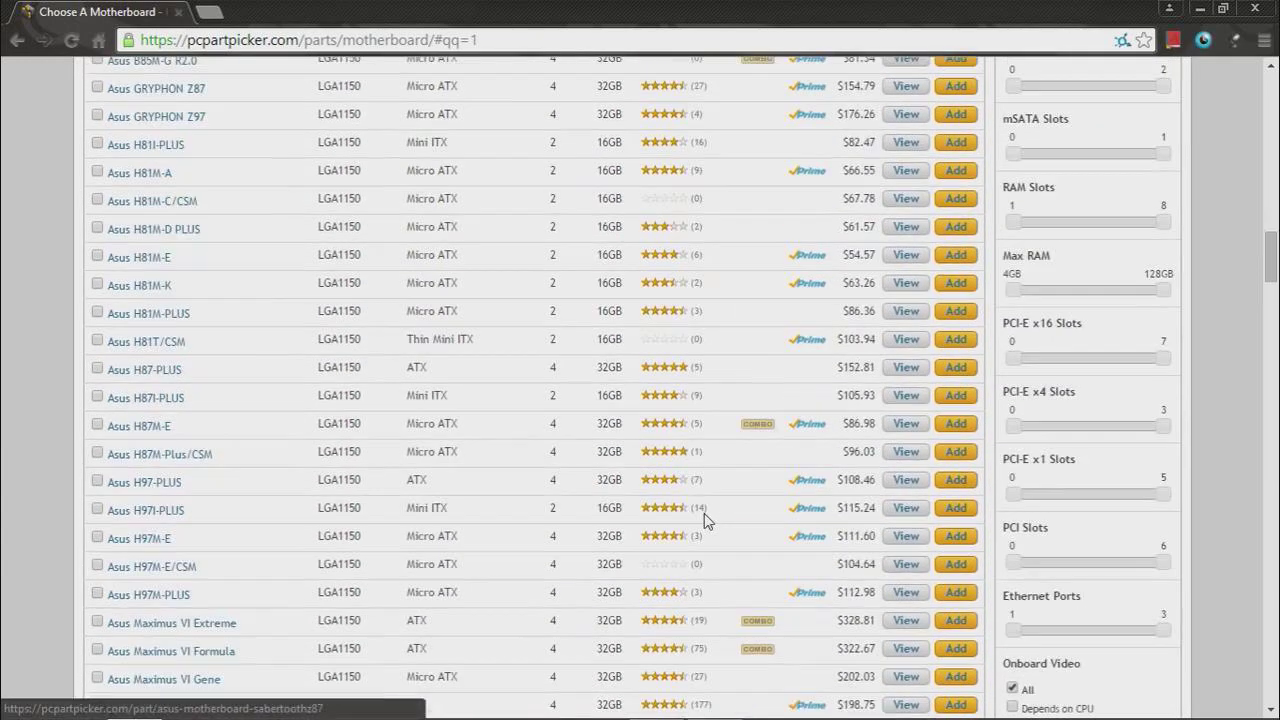
{"action": "scroll", "coordinate": [705, 520], "scroll_direction": "up", "scroll_amount": 10}
{"action": "scroll", "coordinate": [705, 518], "scroll_direction": "up", "scroll_amount": 10}
{"action": "scroll", "coordinate": [705, 518], "scroll_direction": "up", "scroll_amount": 5}
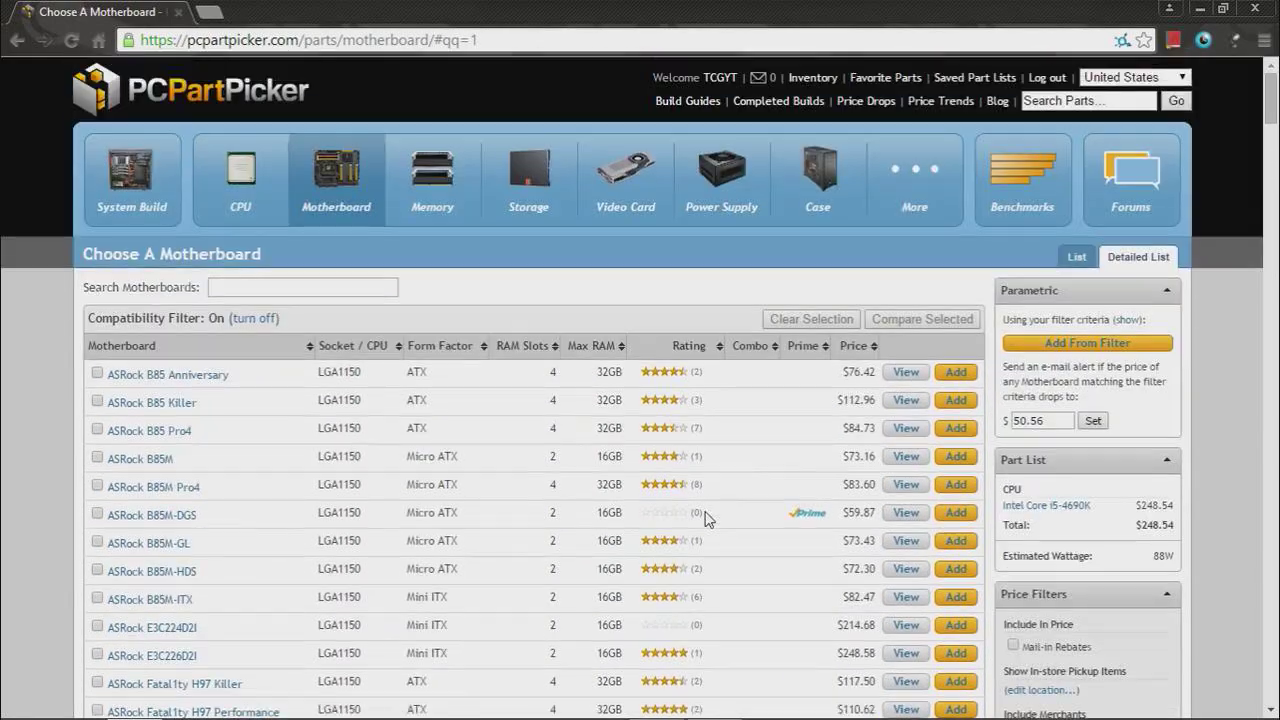
Filter boards to Intel Z97, sort by rating, and add the Gigabyte GA-Z97X-UD3H-BK at $145.75.
{"action": "left_click", "coordinate": [873, 347]}
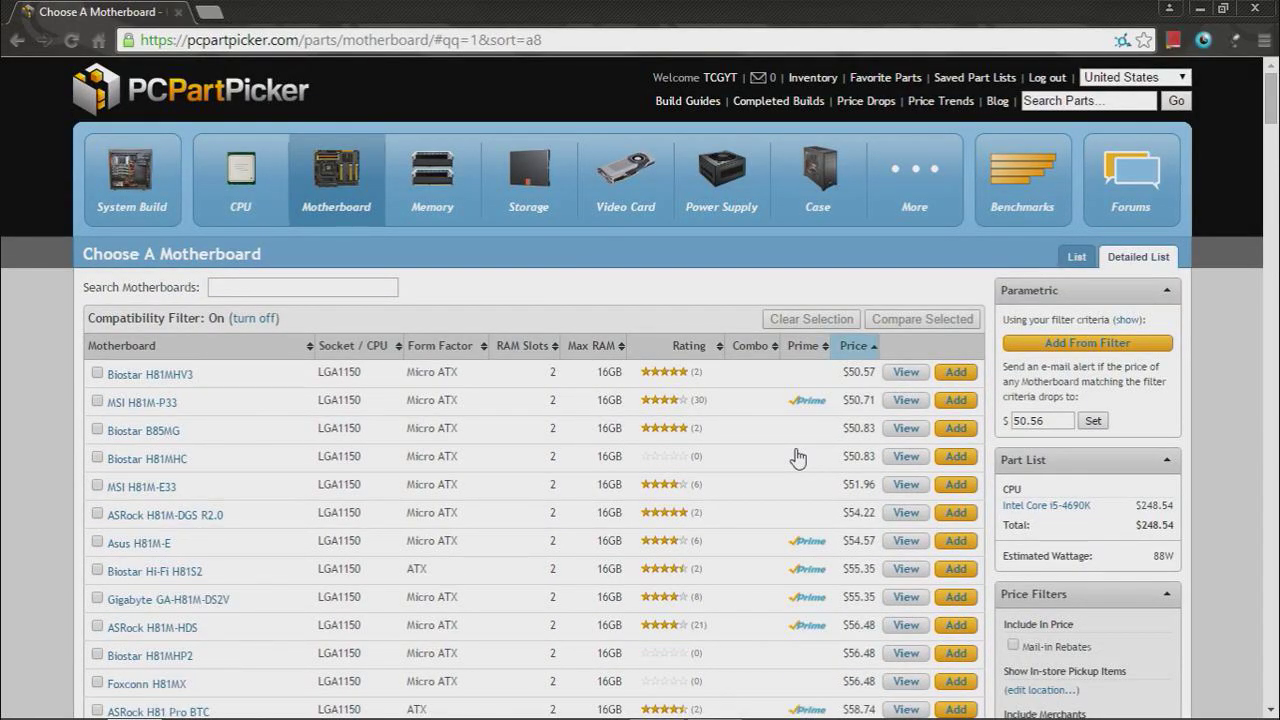
{"action": "scroll", "coordinate": [1000, 425], "scroll_direction": "down", "scroll_amount": 6}
{"action": "scroll", "coordinate": [1035, 470], "scroll_direction": "down", "scroll_amount": 4}
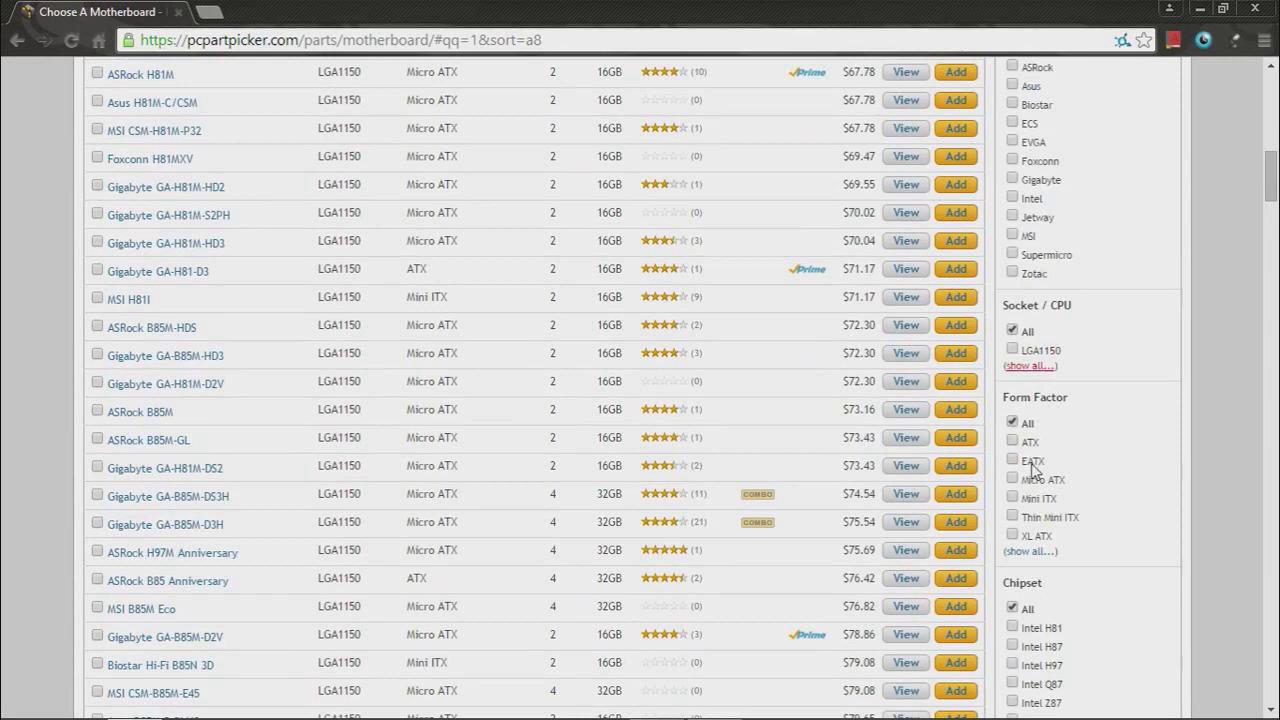
{"action": "scroll", "coordinate": [1010, 463], "scroll_direction": "down", "scroll_amount": 2}
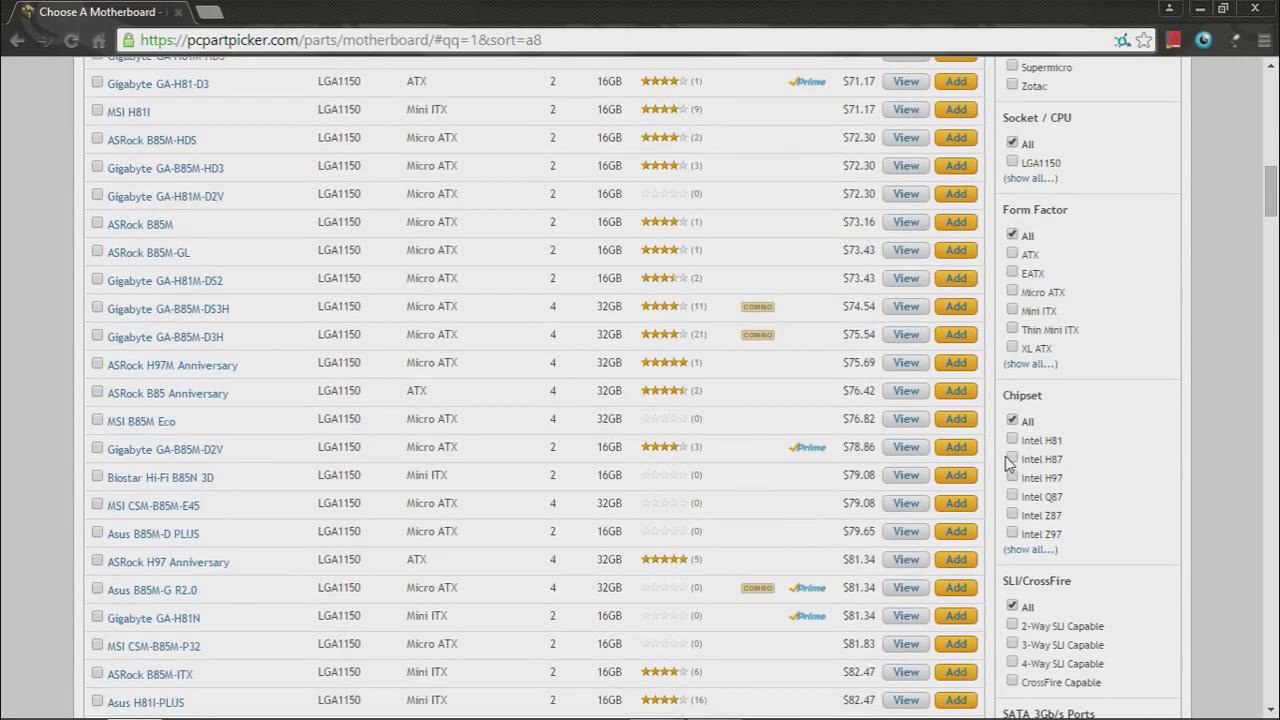
{"action": "left_click", "coordinate": [1013, 534]}
{"action": "scroll", "coordinate": [903, 445], "scroll_direction": "up", "scroll_amount": 5}
{"action": "scroll", "coordinate": [903, 450], "scroll_direction": "up", "scroll_amount": 5}
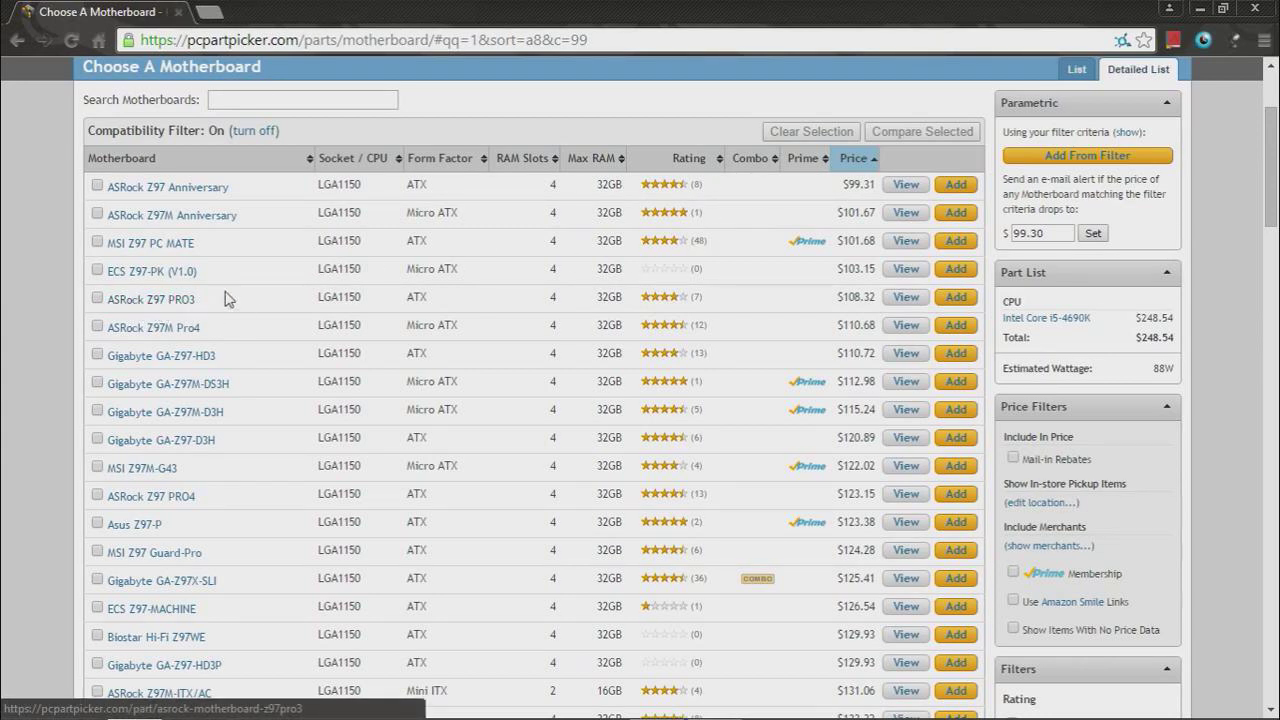
{"action": "left_click", "coordinate": [688, 162]}
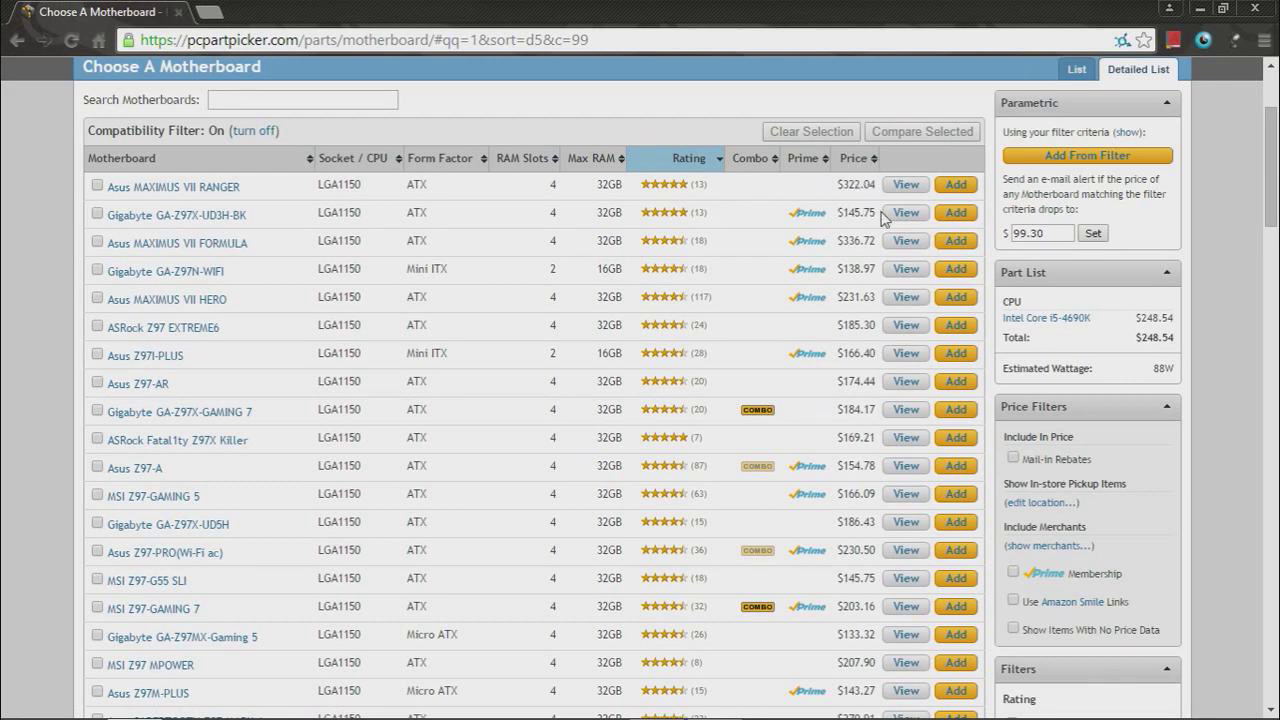
{"action": "left_click", "coordinate": [955, 213]}
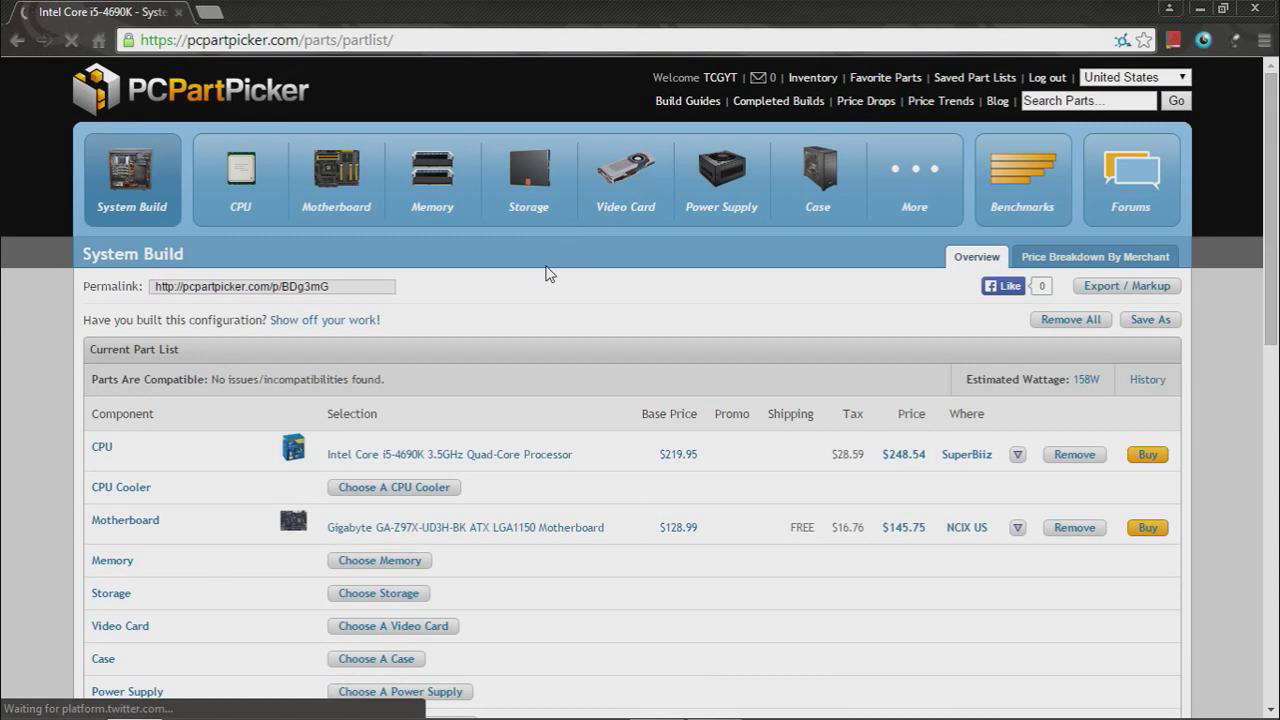
{"action": "scroll", "coordinate": [549, 275], "scroll_direction": "down", "scroll_amount": 3}
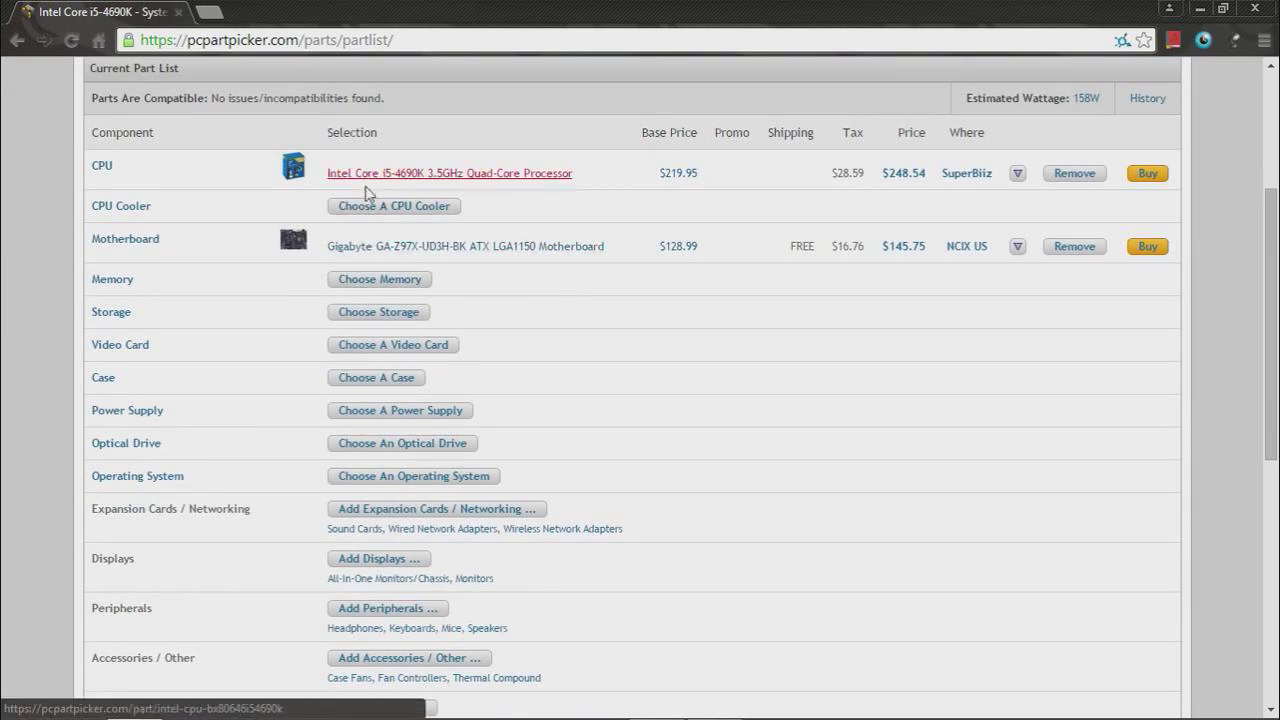
{"action": "scroll", "coordinate": [400, 310], "scroll_direction": "down", "scroll_amount": 3}
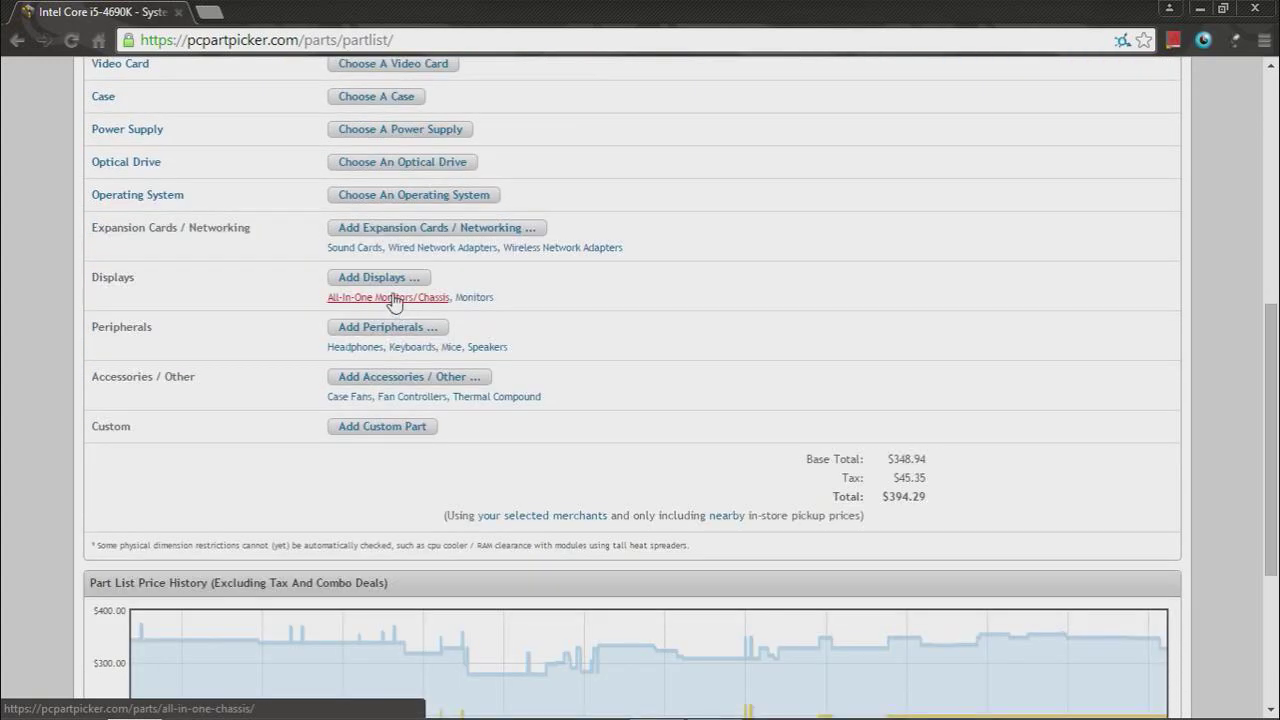
{"action": "left_click_drag", "start_coordinate": [884, 459], "coordinate": [956, 457]}
{"action": "left_click", "coordinate": [909, 478]}
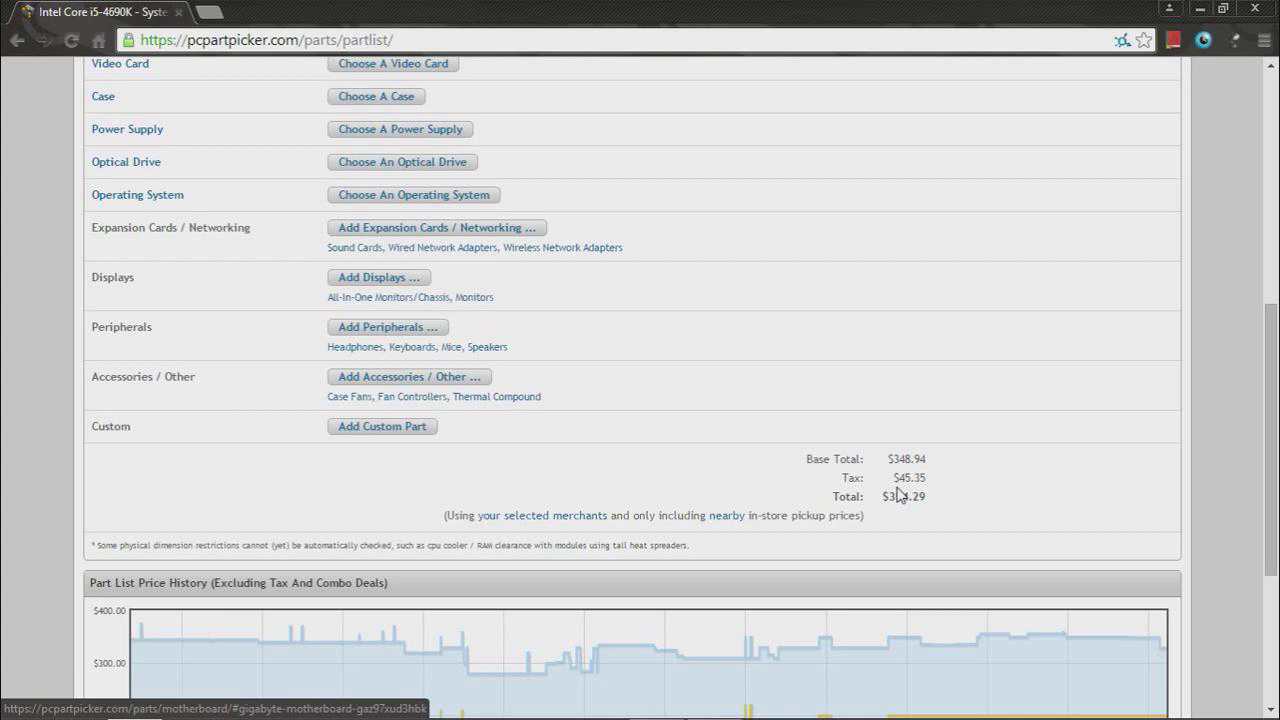
{"action": "left_click_drag", "start_coordinate": [899, 500], "coordinate": [940, 502]}
{"action": "scroll", "coordinate": [943, 518], "scroll_direction": "down", "scroll_amount": 3}
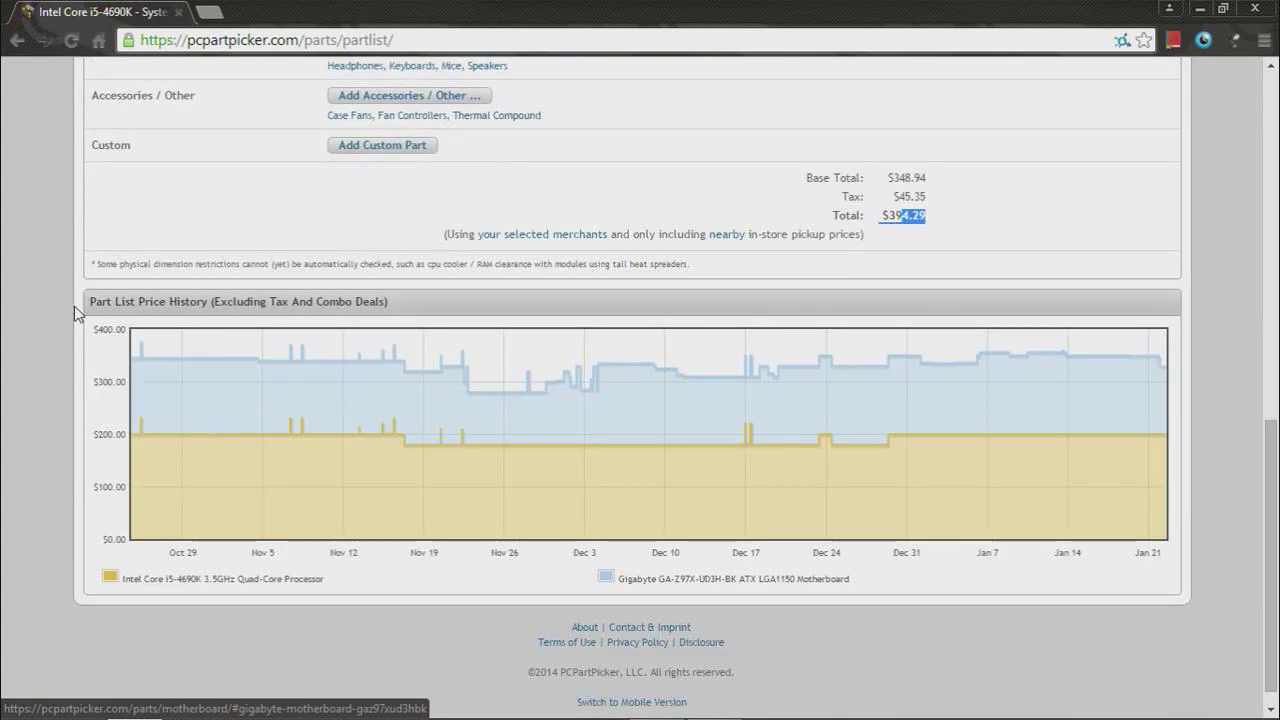
{"action": "left_click_drag", "start_coordinate": [80, 314], "coordinate": [368, 394]}
{"action": "left_click", "coordinate": [1193, 384]}
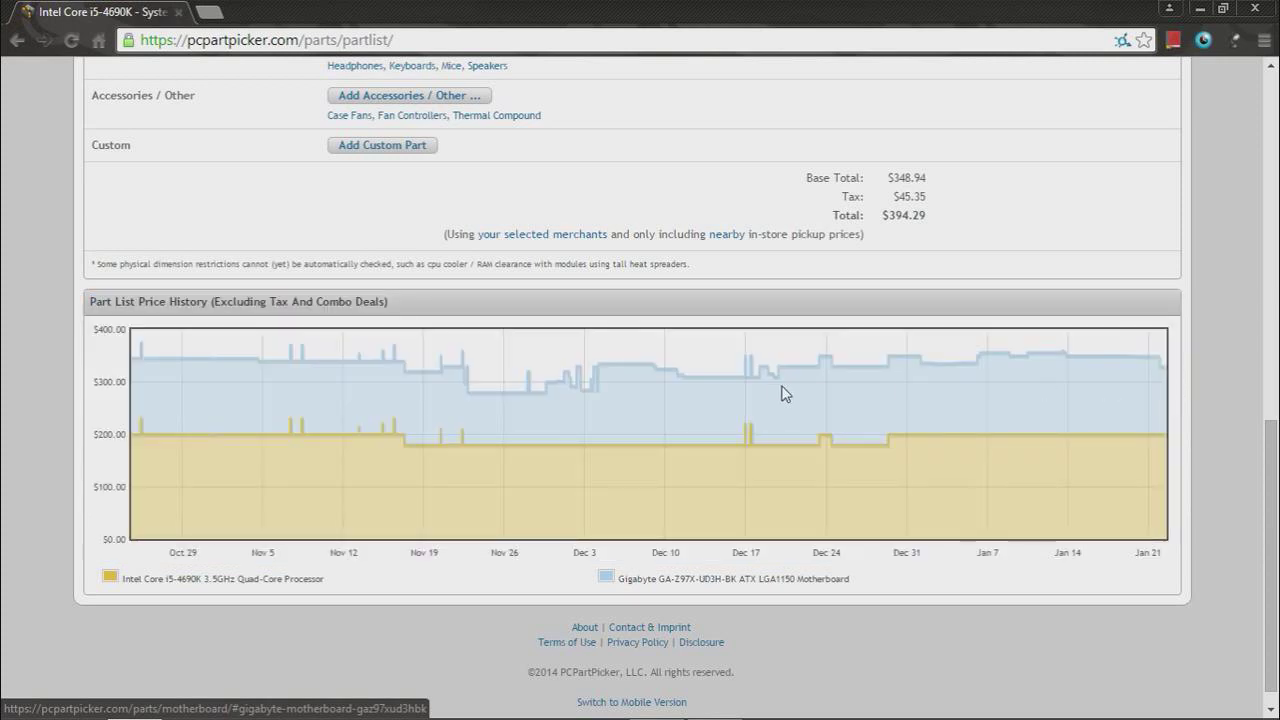
{"action": "scroll", "coordinate": [776, 386], "scroll_direction": "up", "scroll_amount": 3}
{"action": "scroll", "coordinate": [785, 390], "scroll_direction": "up", "scroll_amount": 5}
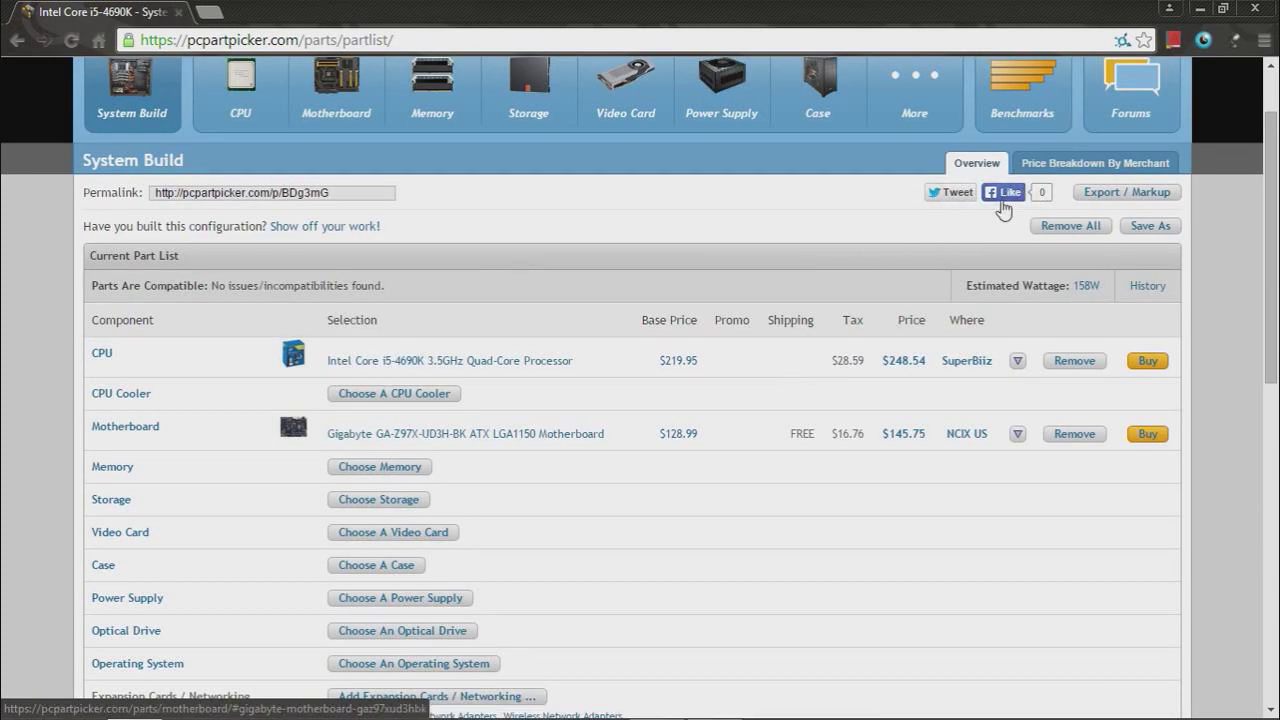
Save the CPU-and-motherboard build as a new part list named 'Video Project'.
{"action": "left_click", "coordinate": [1150, 226]}
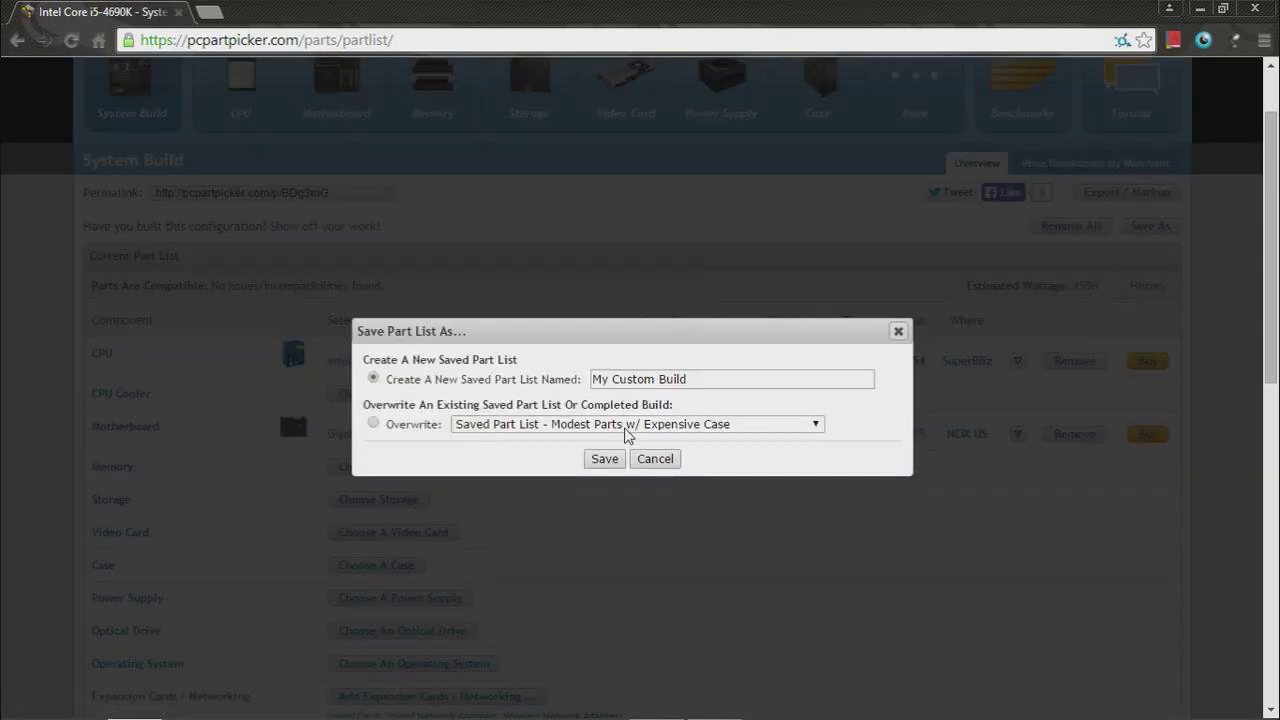
{"action": "left_click", "coordinate": [628, 430]}
{"action": "left_click", "coordinate": [630, 440]}
{"action": "triple_click", "coordinate": [640, 378]}
{"action": "type", "text": "Video Project"}
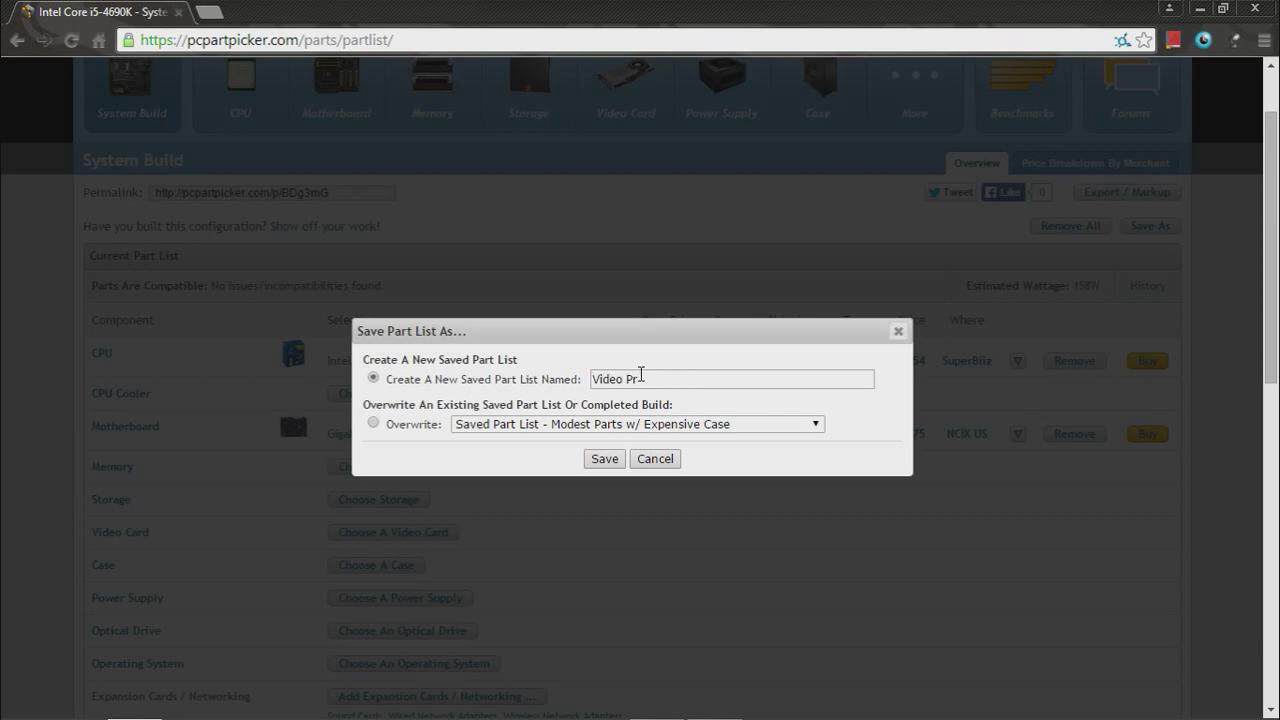
{"action": "left_click", "coordinate": [600, 458]}
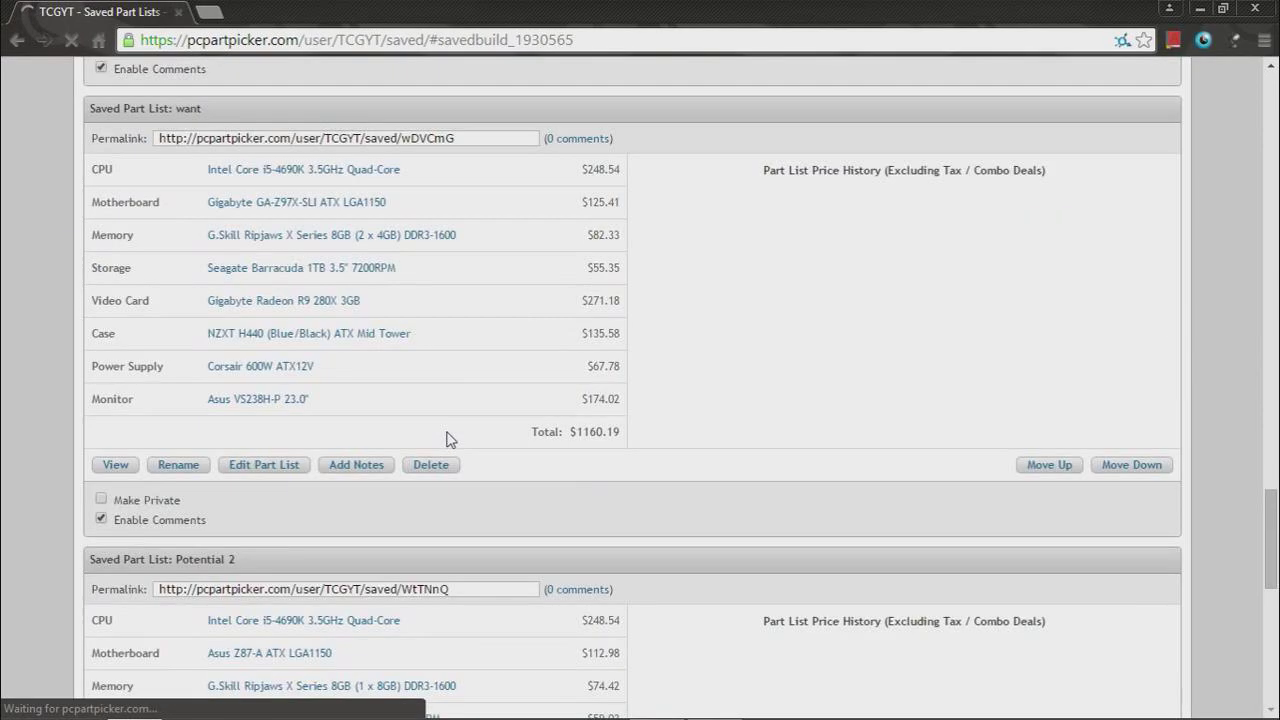
Return to the System Build list holding the CPU and motherboard and scroll toward the power supply slot.
{"action": "scroll", "coordinate": [447, 440], "scroll_direction": "up", "scroll_amount": 5}
{"action": "scroll", "coordinate": [890, 212], "scroll_direction": "up", "scroll_amount": 7}
{"action": "scroll", "coordinate": [893, 210], "scroll_direction": "up", "scroll_amount": 10}
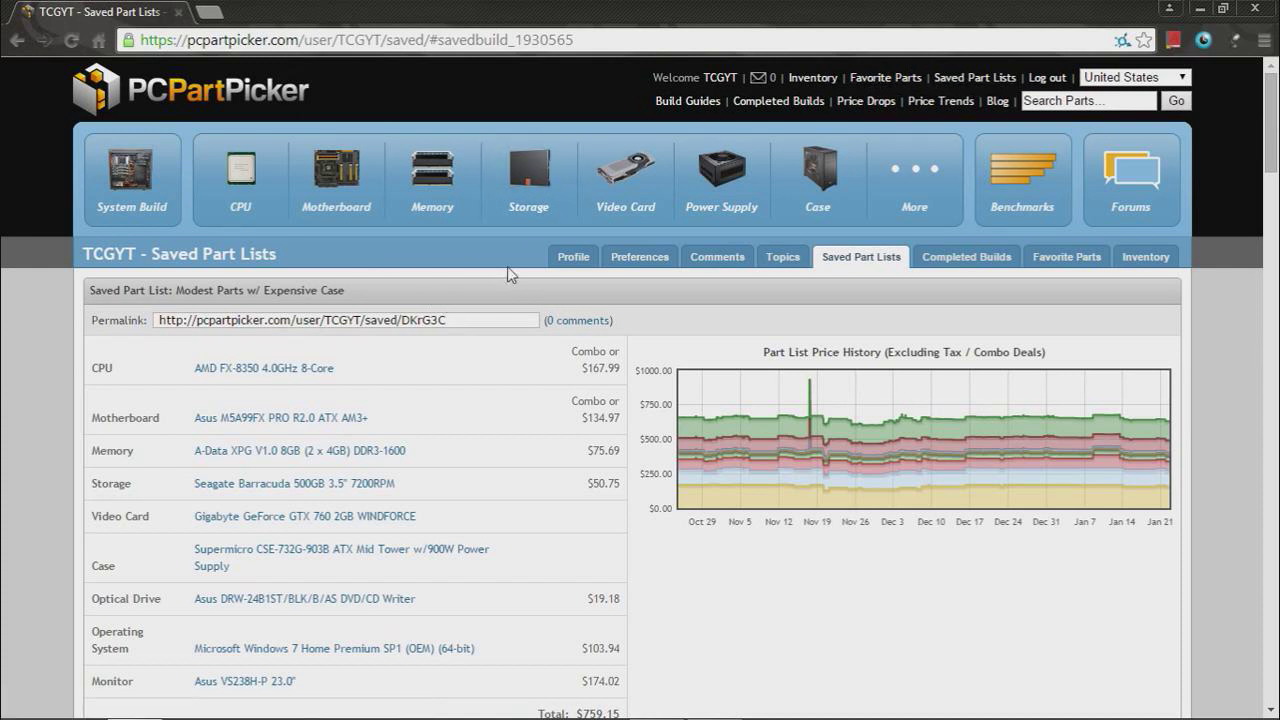
{"action": "left_click", "coordinate": [130, 222]}
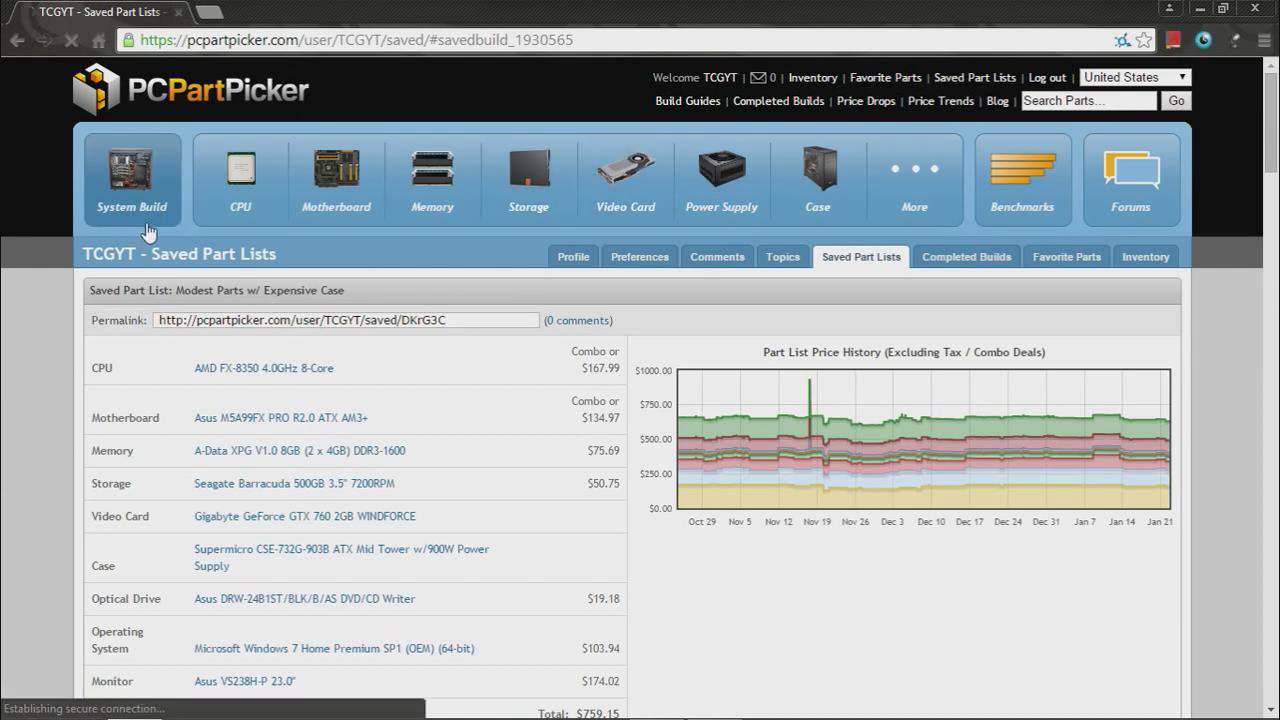
{"action": "scroll", "coordinate": [182, 424], "scroll_direction": "down", "scroll_amount": 4}
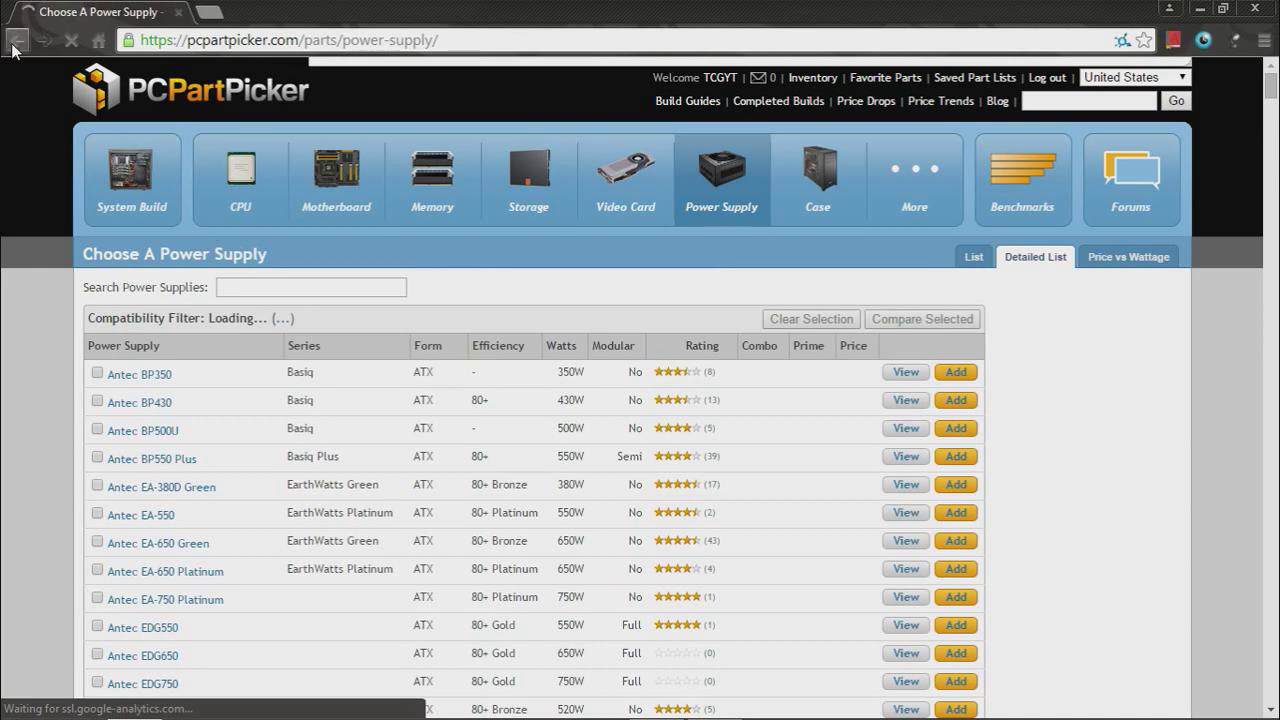
Go back to the System Build list showing the i5-4690K and Gigabyte Z97X at 158W.
{"action": "left_click", "coordinate": [130, 140]}
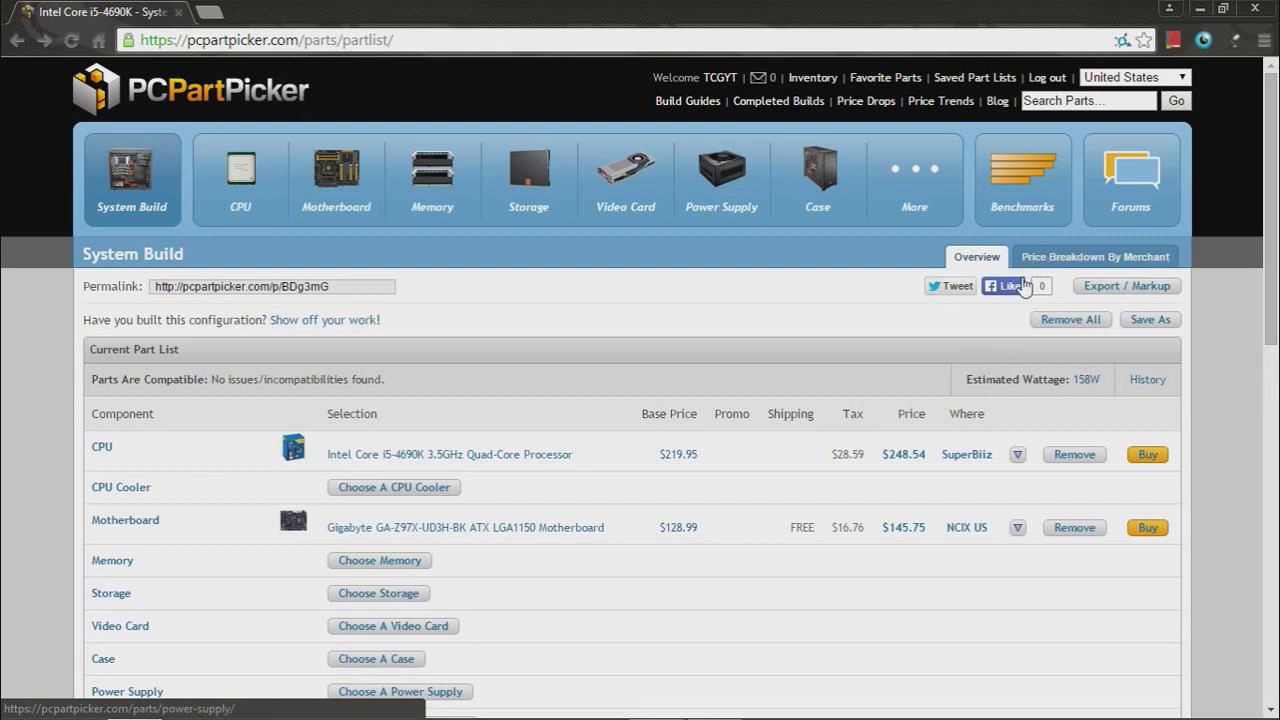
Review the part list, then open the Benchmarks page ranking CPUs by SysMark 2012 overall.
{"action": "scroll", "coordinate": [1050, 250], "scroll_direction": "down", "scroll_amount": 1}
{"action": "scroll", "coordinate": [955, 266], "scroll_direction": "down", "scroll_amount": 3}
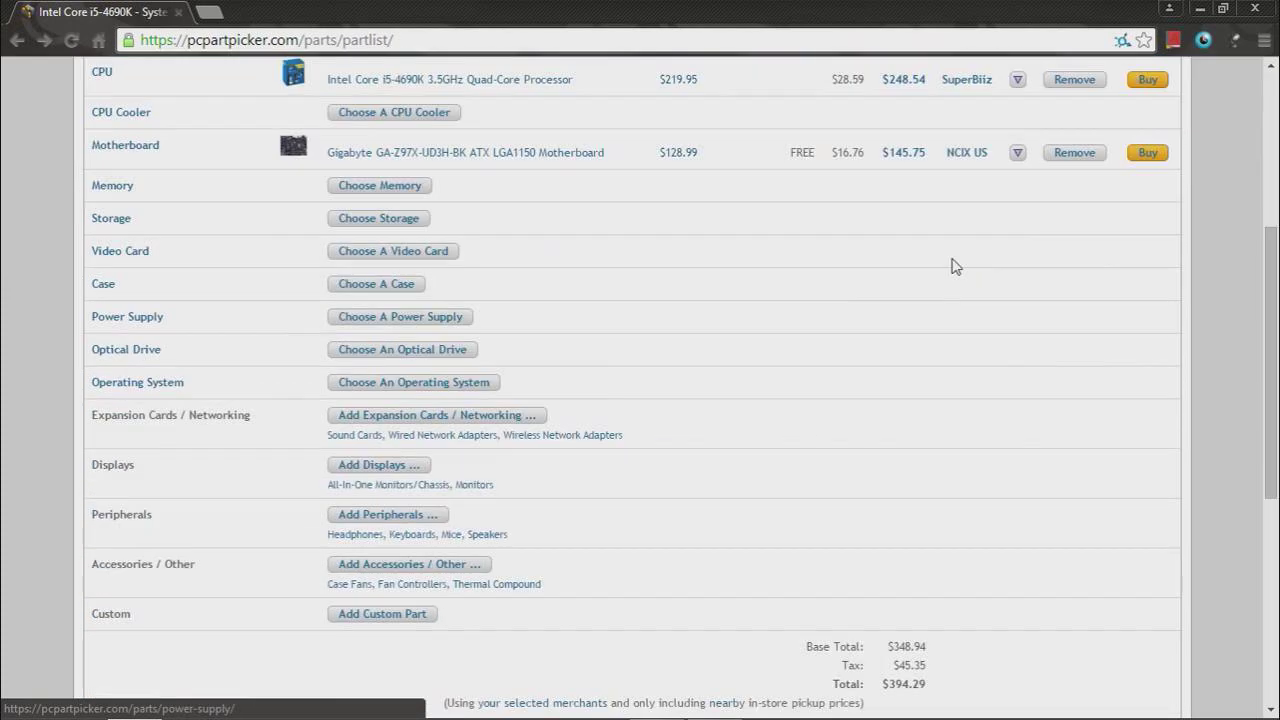
{"action": "scroll", "coordinate": [955, 266], "scroll_direction": "up", "scroll_amount": 4}
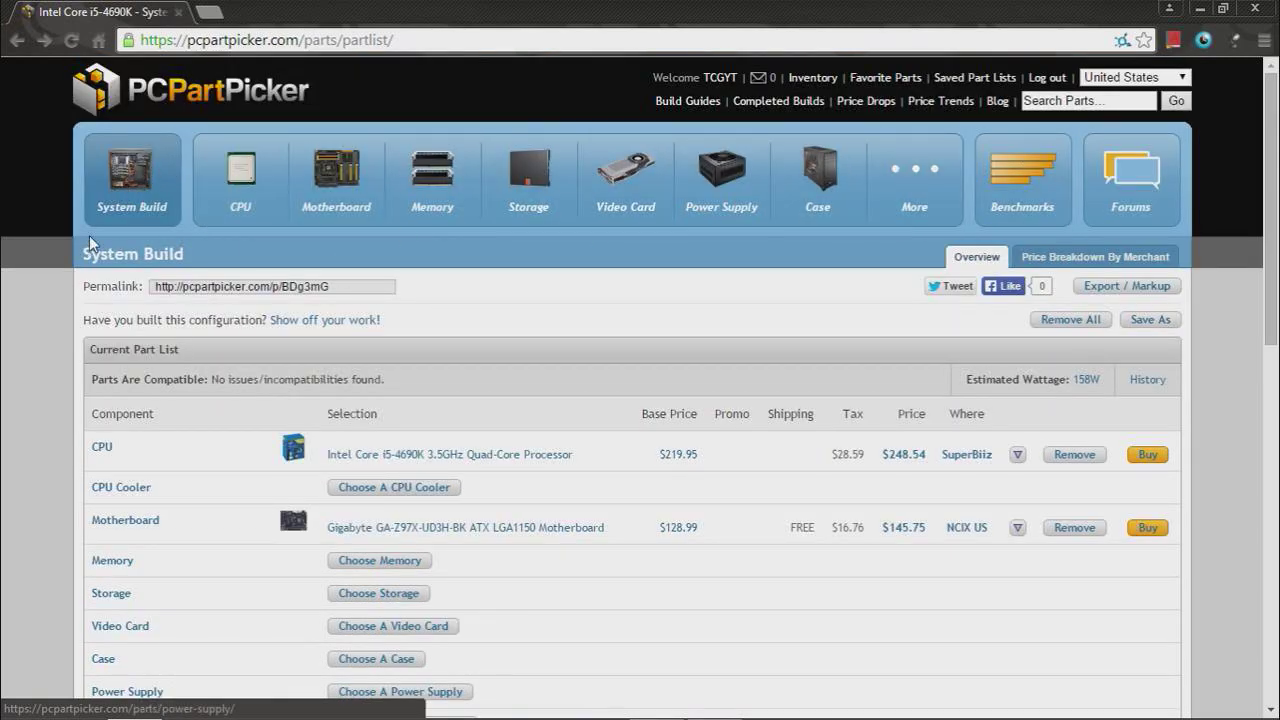
{"action": "scroll", "coordinate": [212, 280], "scroll_direction": "down", "scroll_amount": 5}
{"action": "scroll", "coordinate": [206, 268], "scroll_direction": "down", "scroll_amount": 3}
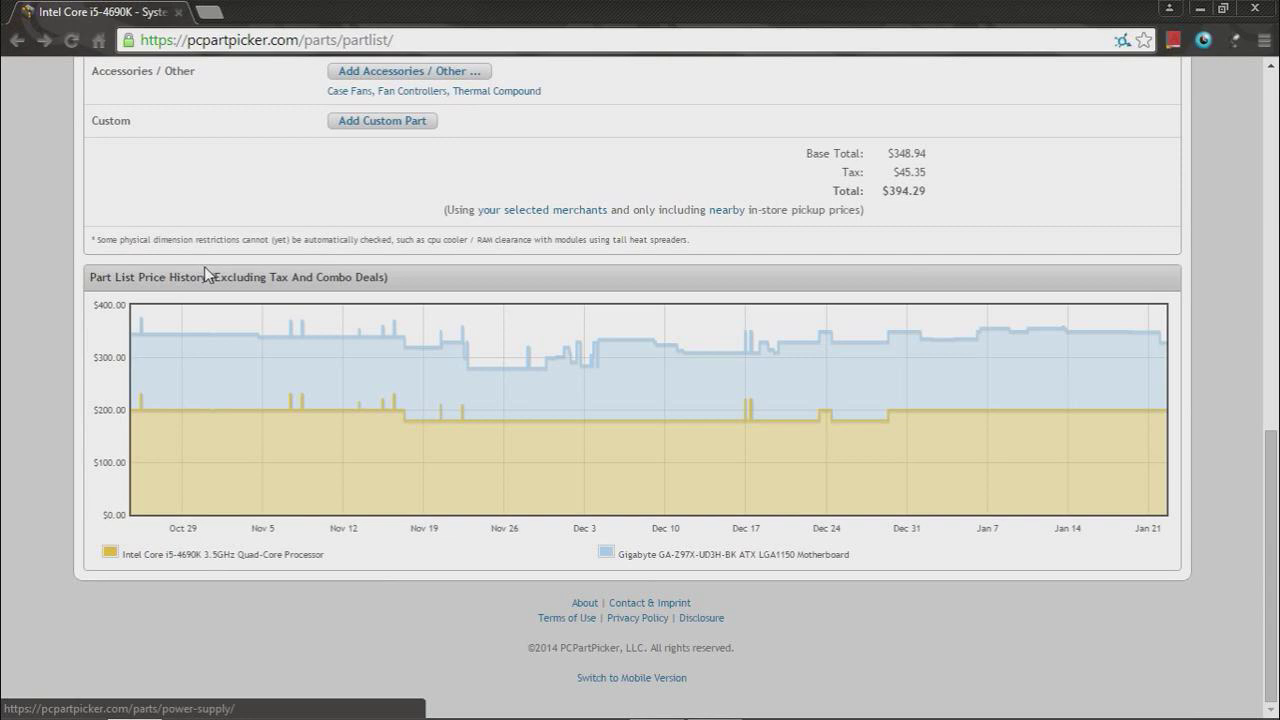
{"action": "scroll", "coordinate": [194, 277], "scroll_direction": "up", "scroll_amount": 3}
{"action": "scroll", "coordinate": [157, 306], "scroll_direction": "up", "scroll_amount": 2}
{"action": "scroll", "coordinate": [152, 308], "scroll_direction": "up", "scroll_amount": 1}
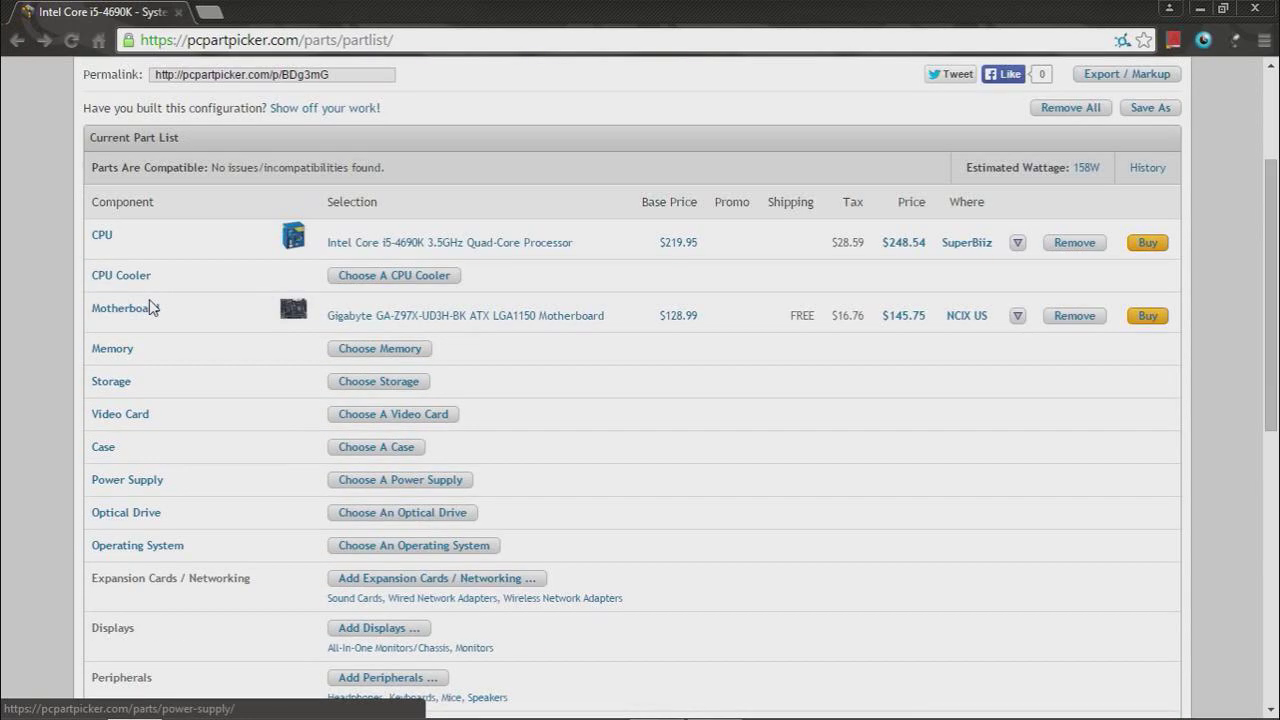
{"action": "scroll", "coordinate": [34, 297], "scroll_direction": "down", "scroll_amount": 3}
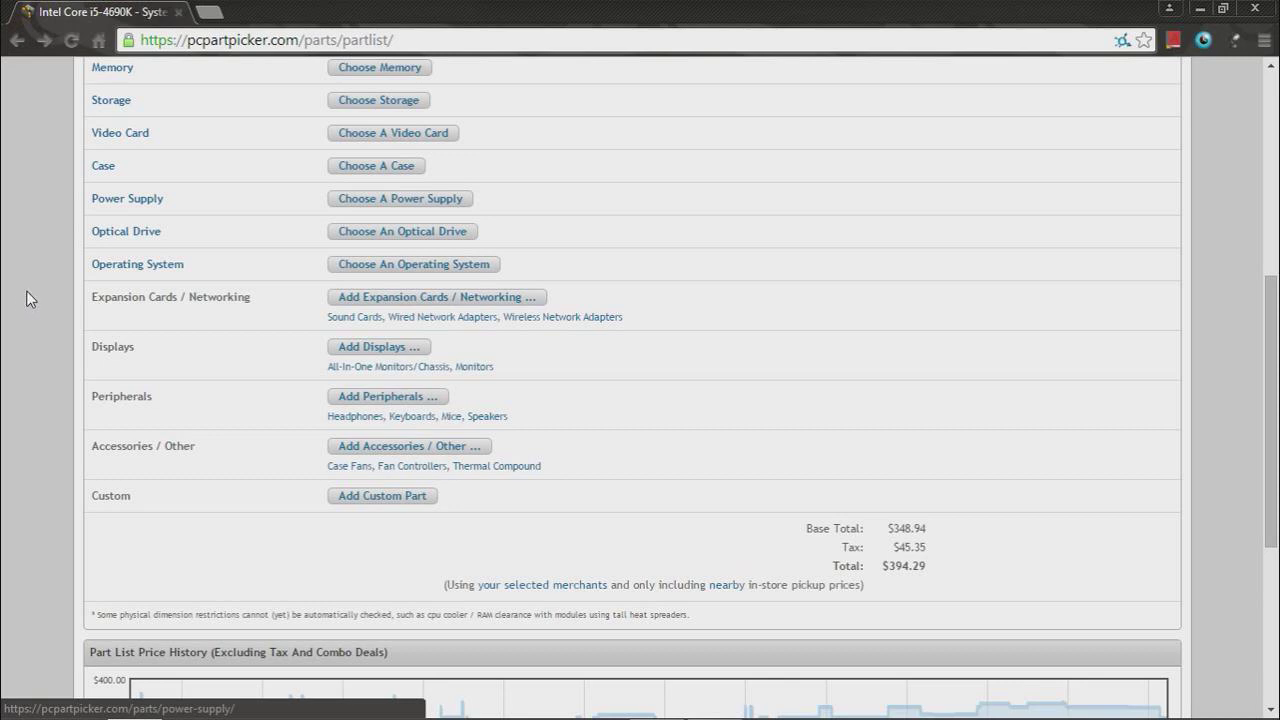
{"action": "scroll", "coordinate": [286, 266], "scroll_direction": "down", "scroll_amount": 1}
{"action": "scroll", "coordinate": [287, 268], "scroll_direction": "up", "scroll_amount": 5}
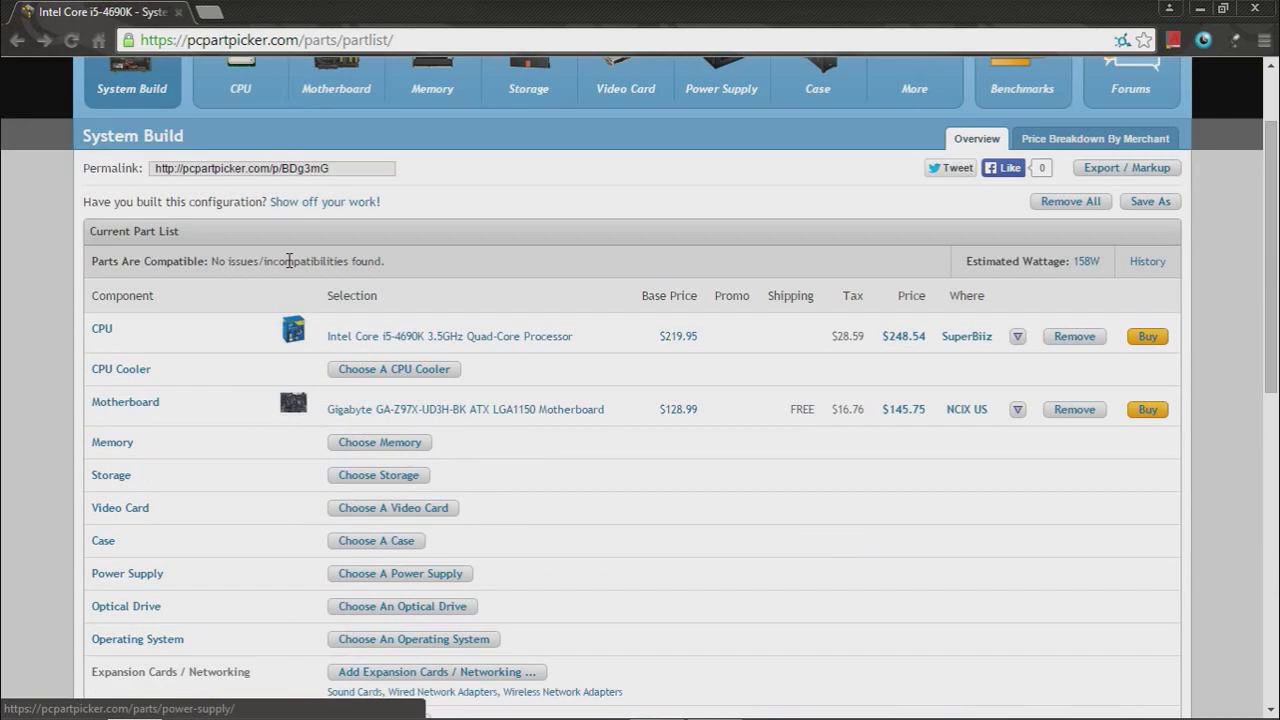
{"action": "scroll", "coordinate": [573, 204], "scroll_direction": "up", "scroll_amount": 2}
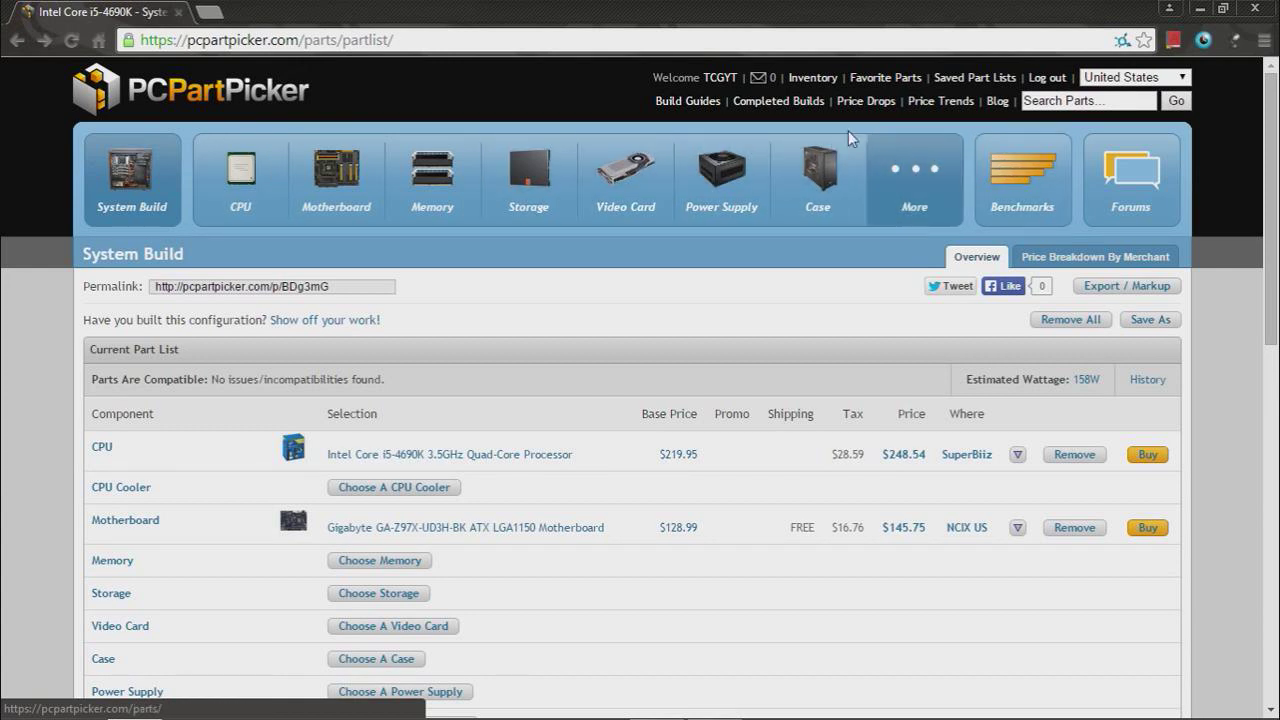
{"action": "left_click", "coordinate": [998, 158]}
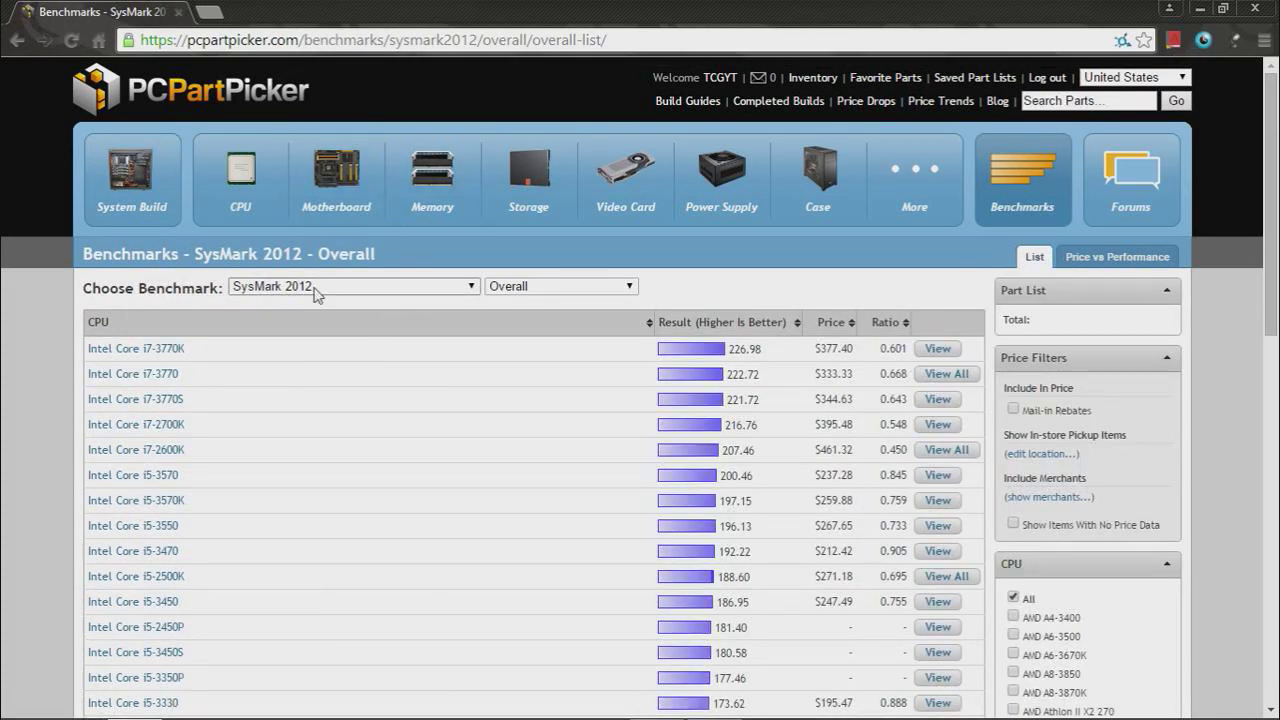
Switch the benchmark to 3DMark 11, leaving the test on its default Overall - Extreme.
{"action": "left_click", "coordinate": [250, 287]}
{"action": "left_click", "coordinate": [125, 305]}
{"action": "left_click", "coordinate": [270, 290]}
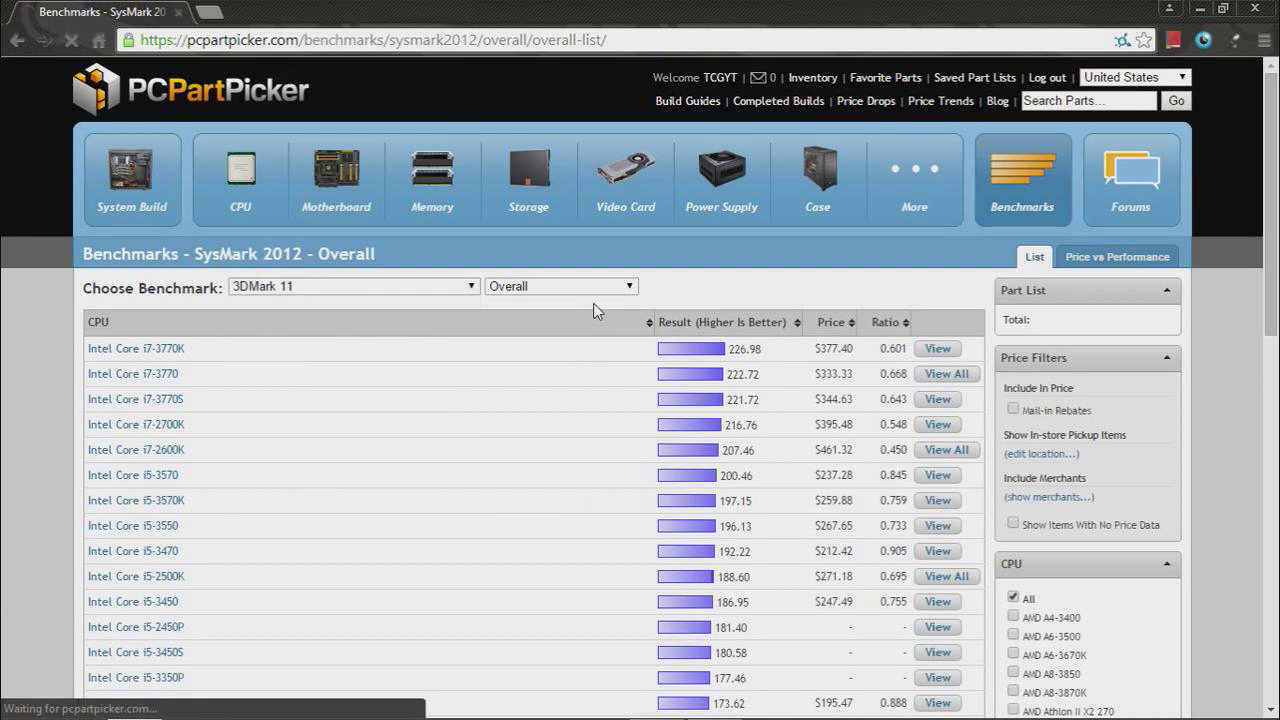
{"action": "left_click", "coordinate": [567, 287]}
{"action": "left_click", "coordinate": [571, 289]}
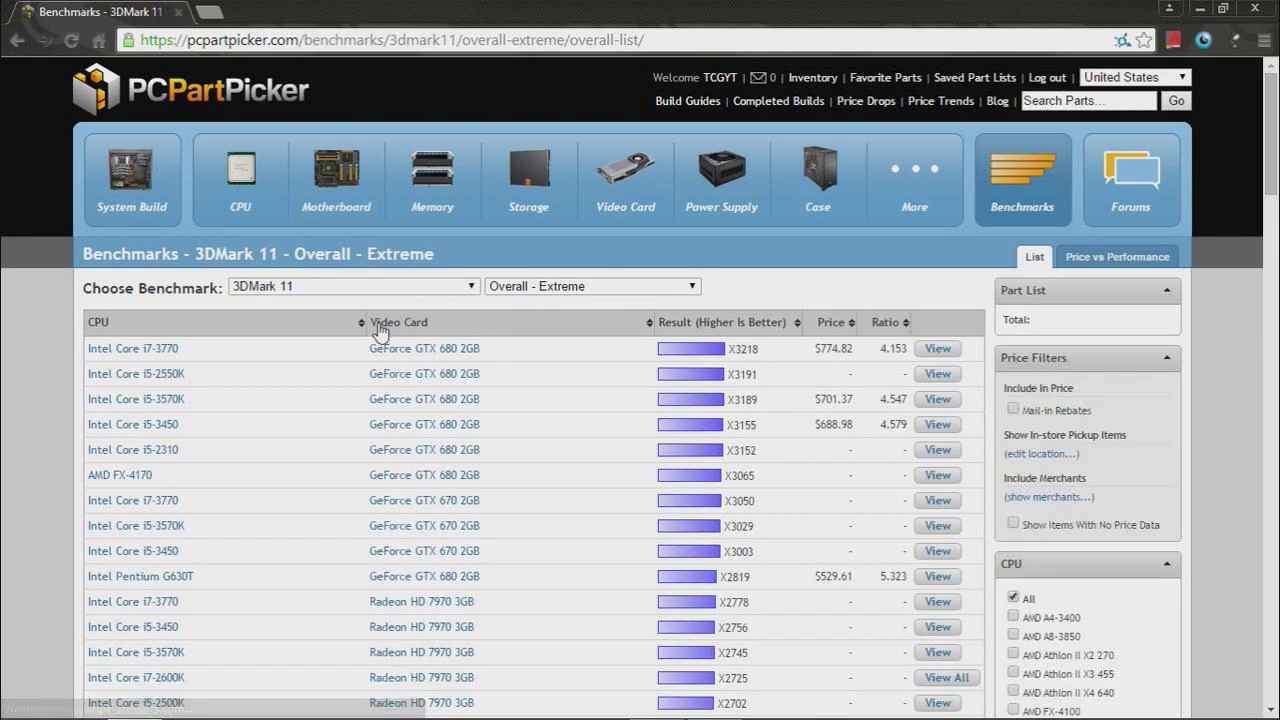
Keep Overall - Extreme and sort the results table lowest first.
{"action": "left_click", "coordinate": [520, 290]}
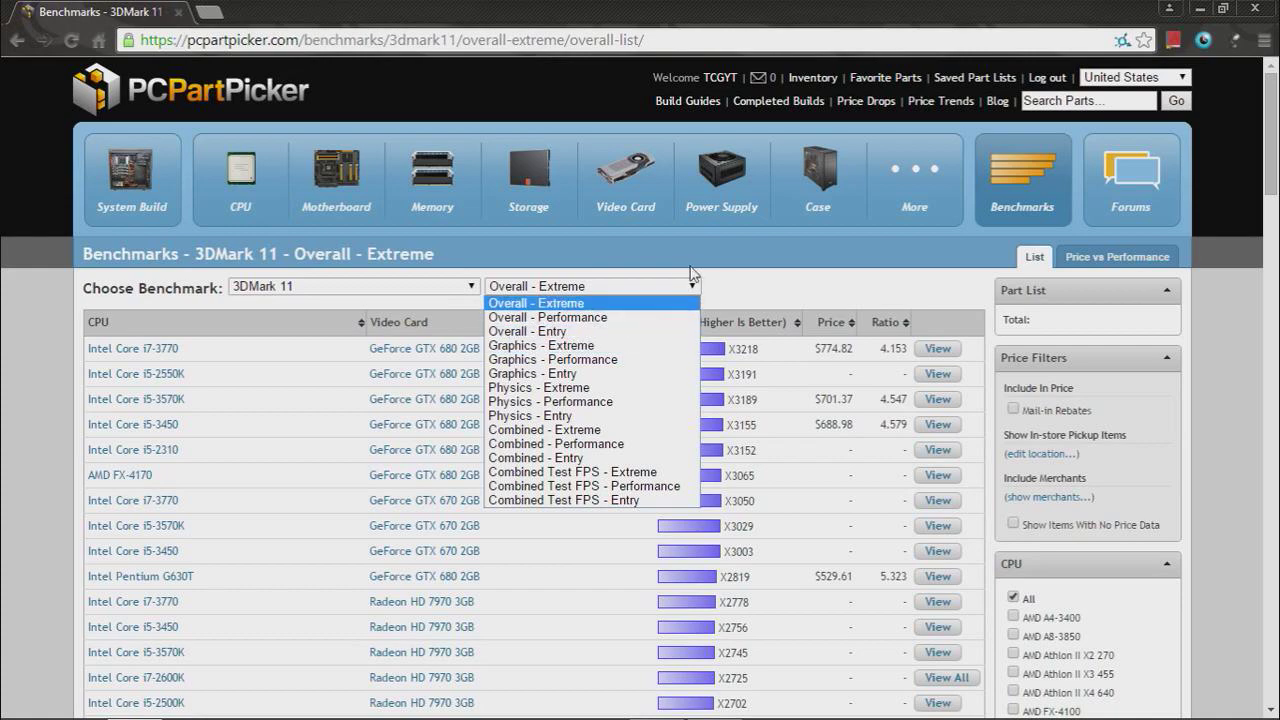
{"action": "left_click", "coordinate": [729, 289]}
{"action": "left_click", "coordinate": [756, 322]}
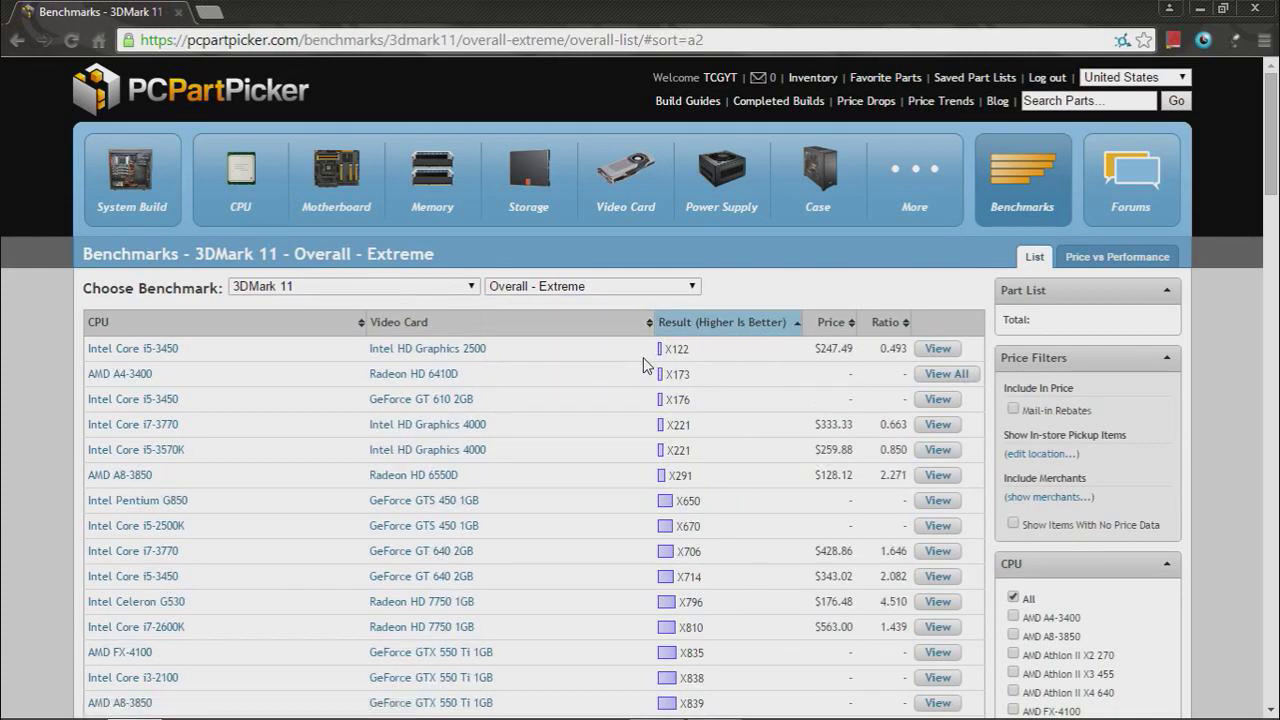
{"action": "scroll", "coordinate": [643, 365], "scroll_direction": "down", "scroll_amount": 5}
{"action": "scroll", "coordinate": [642, 357], "scroll_direction": "down", "scroll_amount": 5}
{"action": "scroll", "coordinate": [639, 358], "scroll_direction": "down", "scroll_amount": 5}
{"action": "scroll", "coordinate": [640, 369], "scroll_direction": "down", "scroll_amount": 3}
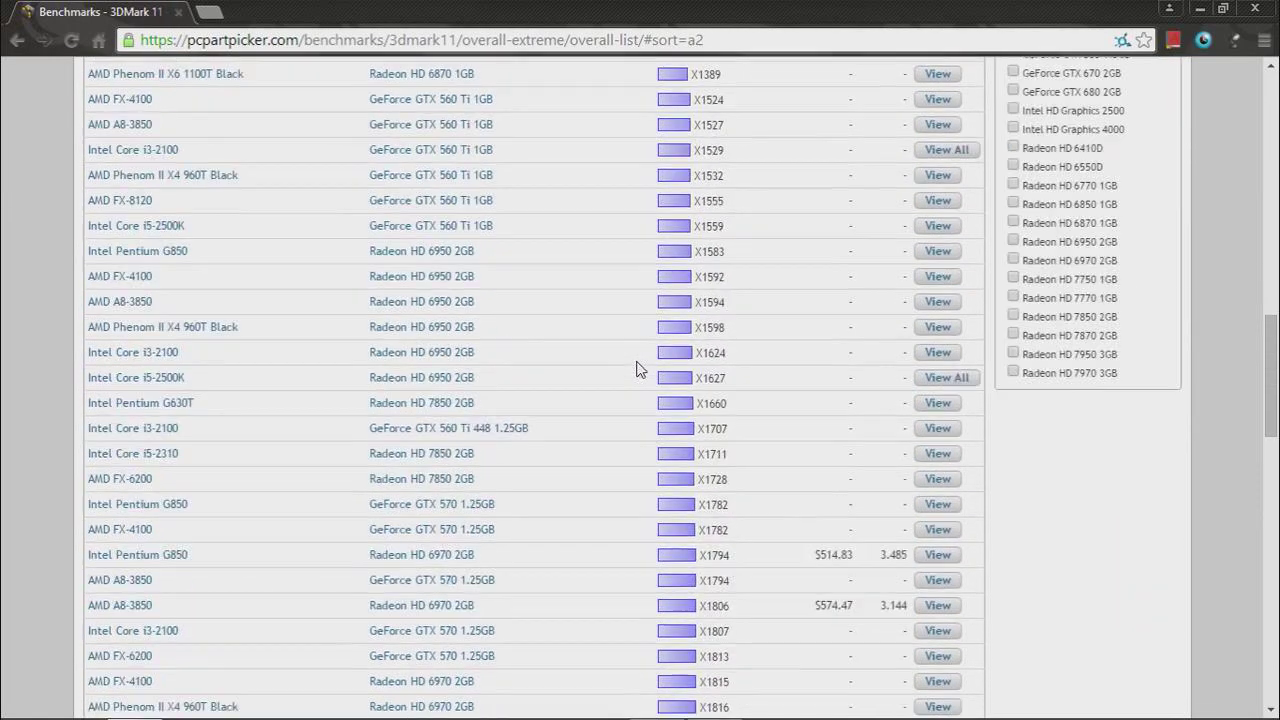
{"action": "scroll", "coordinate": [636, 369], "scroll_direction": "up", "scroll_amount": 5}
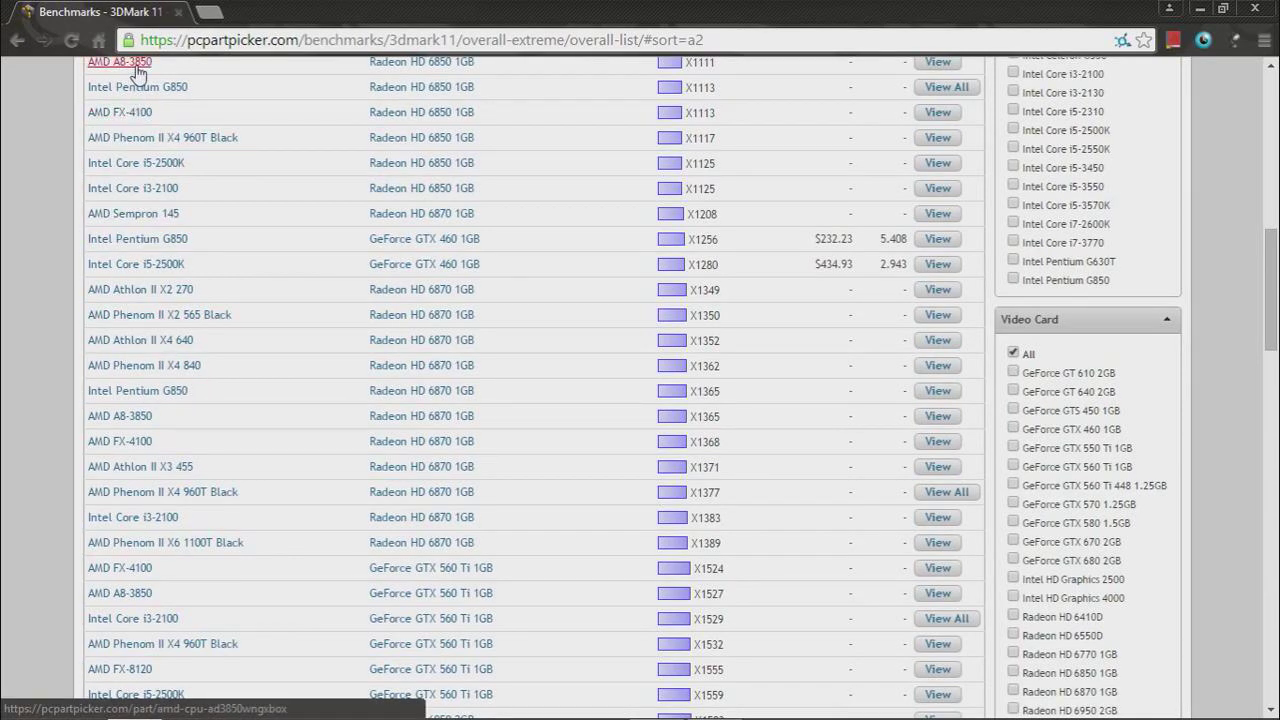
{"action": "scroll", "coordinate": [133, 80], "scroll_direction": "down", "scroll_amount": 2}
{"action": "scroll", "coordinate": [131, 180], "scroll_direction": "down", "scroll_amount": 5}
{"action": "scroll", "coordinate": [130, 220], "scroll_direction": "down", "scroll_amount": 1}
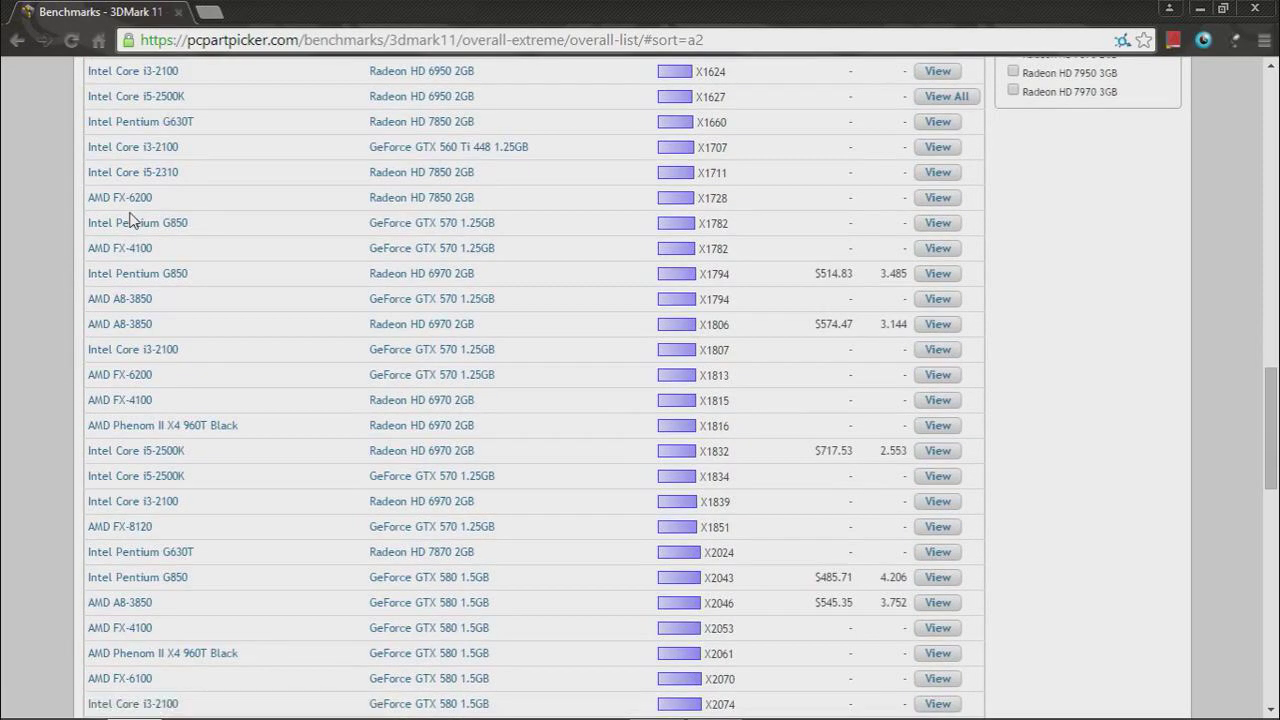
Search the page for '350' and scroll through the sorted benchmark results.
{"action": "key", "text": "ctrl+f"}
{"action": "type", "text": "83"}
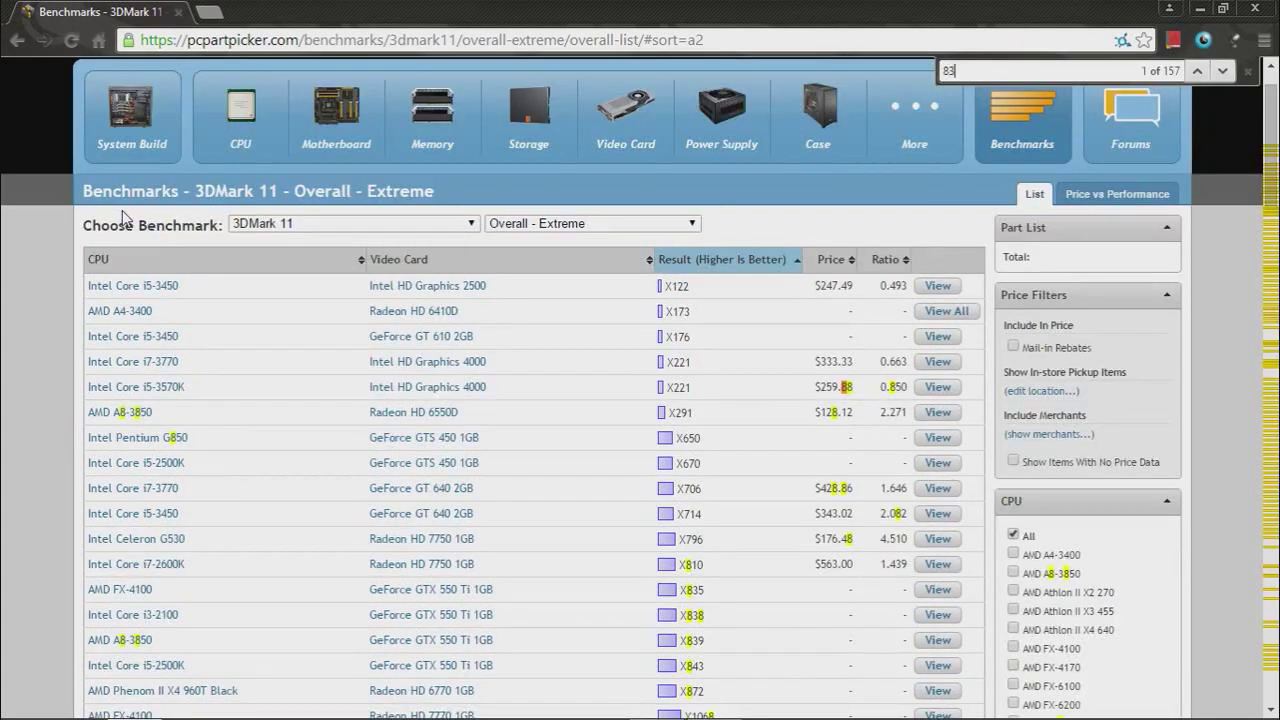
{"action": "type", "text": "50"}
{"action": "key", "text": "Escape"}
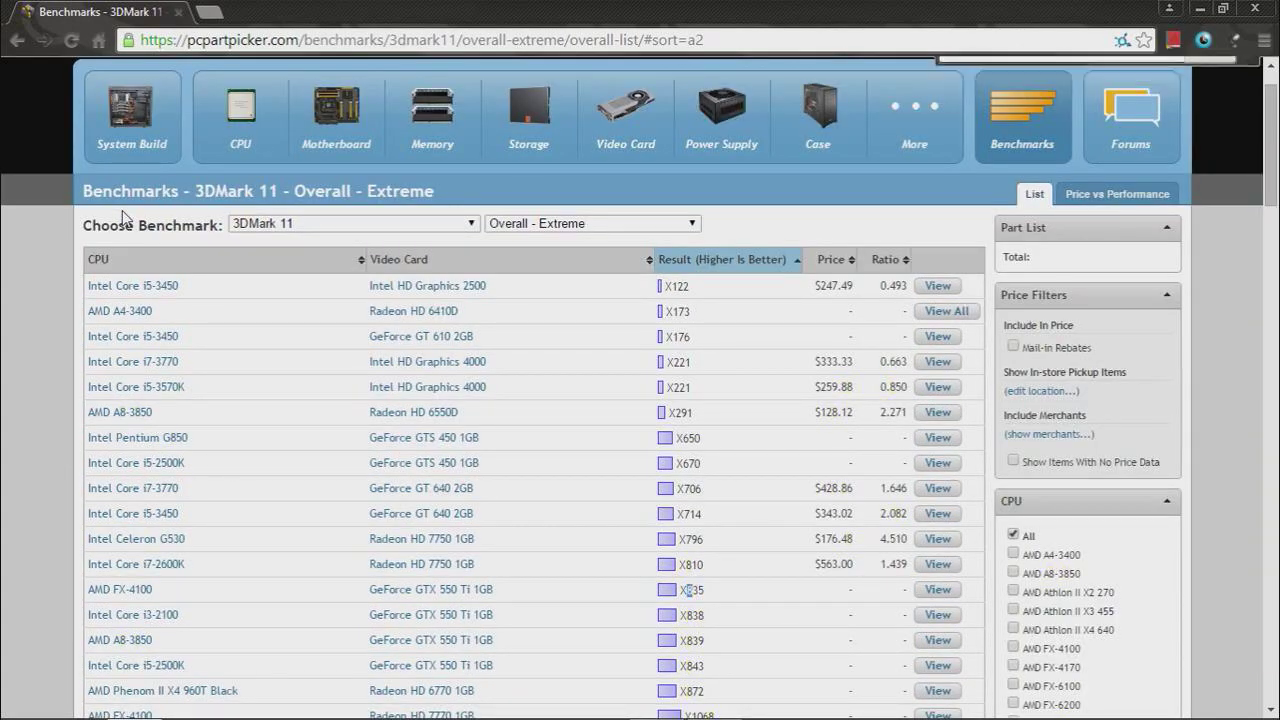
{"action": "scroll", "coordinate": [26, 308], "scroll_direction": "down", "scroll_amount": 6}
{"action": "scroll", "coordinate": [94, 300], "scroll_direction": "down", "scroll_amount": 7}
{"action": "scroll", "coordinate": [94, 300], "scroll_direction": "down", "scroll_amount": 5}
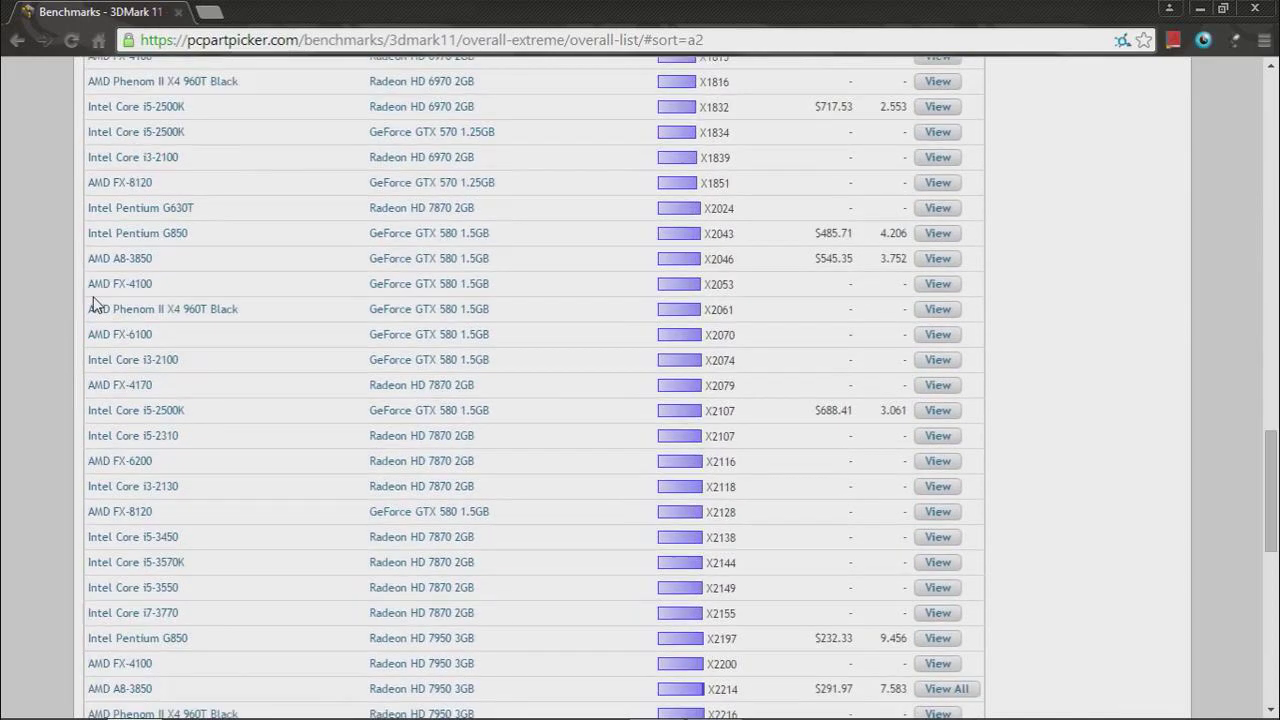
{"action": "scroll", "coordinate": [94, 300], "scroll_direction": "up", "scroll_amount": 5}
{"action": "scroll", "coordinate": [74, 284], "scroll_direction": "up", "scroll_amount": 8}
{"action": "scroll", "coordinate": [74, 284], "scroll_direction": "up", "scroll_amount": 6}
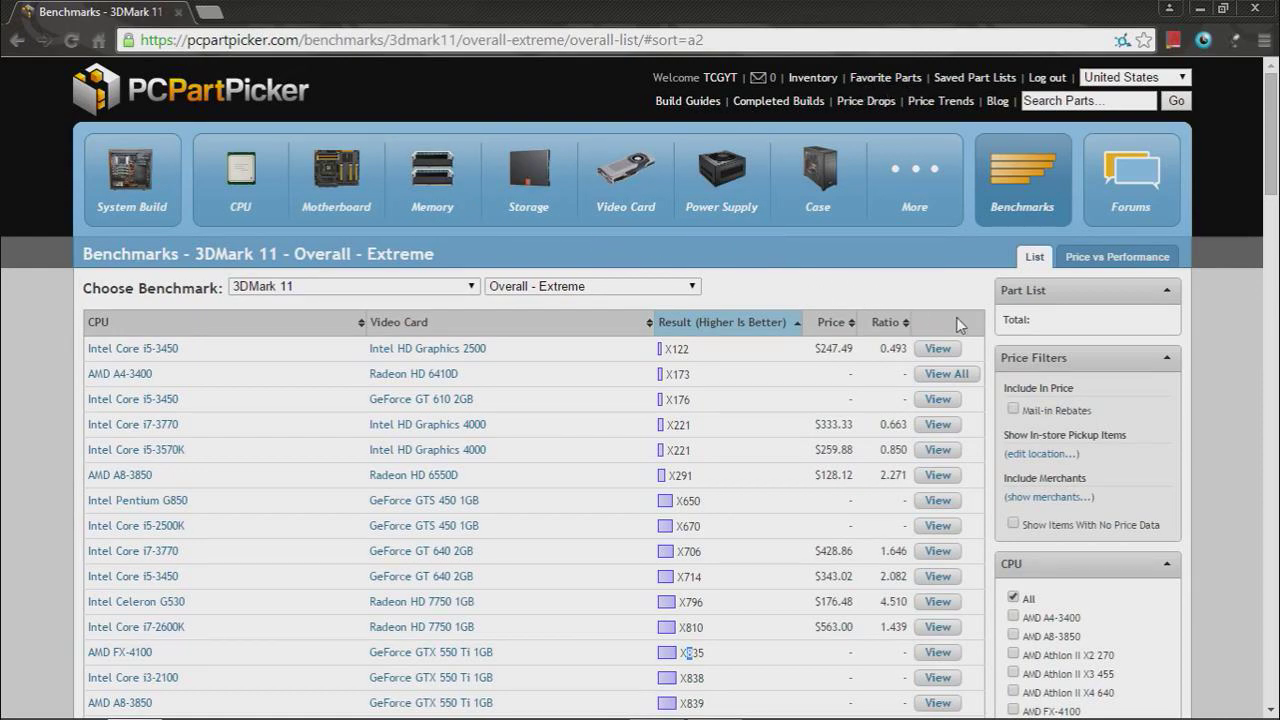
{"action": "scroll", "coordinate": [981, 328], "scroll_direction": "down", "scroll_amount": 5}
{"action": "scroll", "coordinate": [1154, 377], "scroll_direction": "down", "scroll_amount": 6}
{"action": "scroll", "coordinate": [1143, 392], "scroll_direction": "down", "scroll_amount": 9}
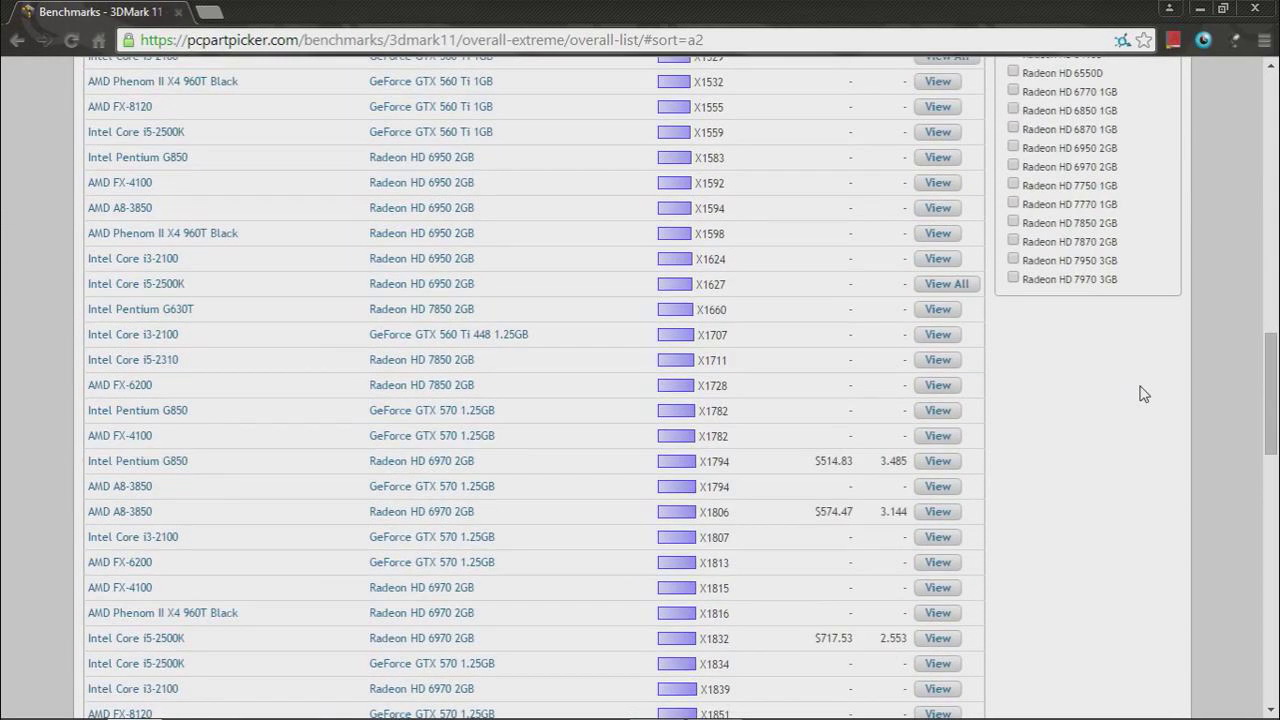
{"action": "scroll", "coordinate": [1143, 393], "scroll_direction": "up", "scroll_amount": 20}
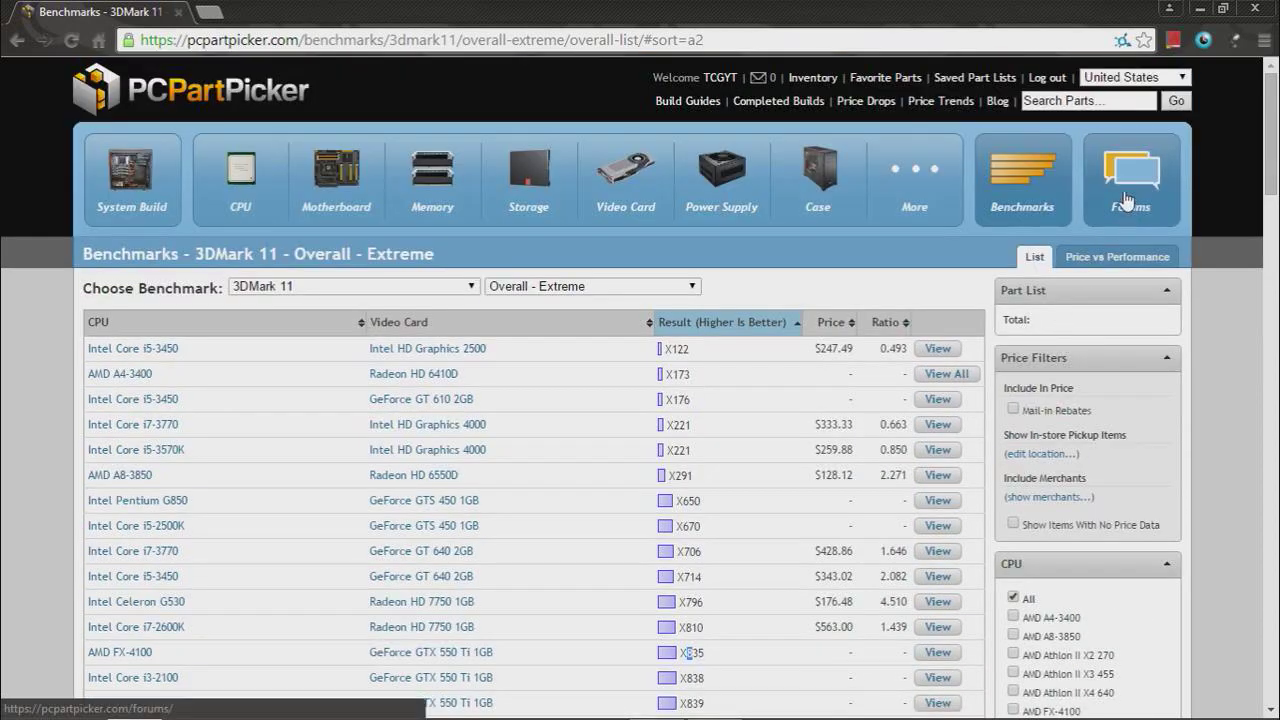
Visit the Part List Opinions Wanted forum, then go back to the 3DMark 11 table.
{"action": "left_click", "coordinate": [1127, 200]}
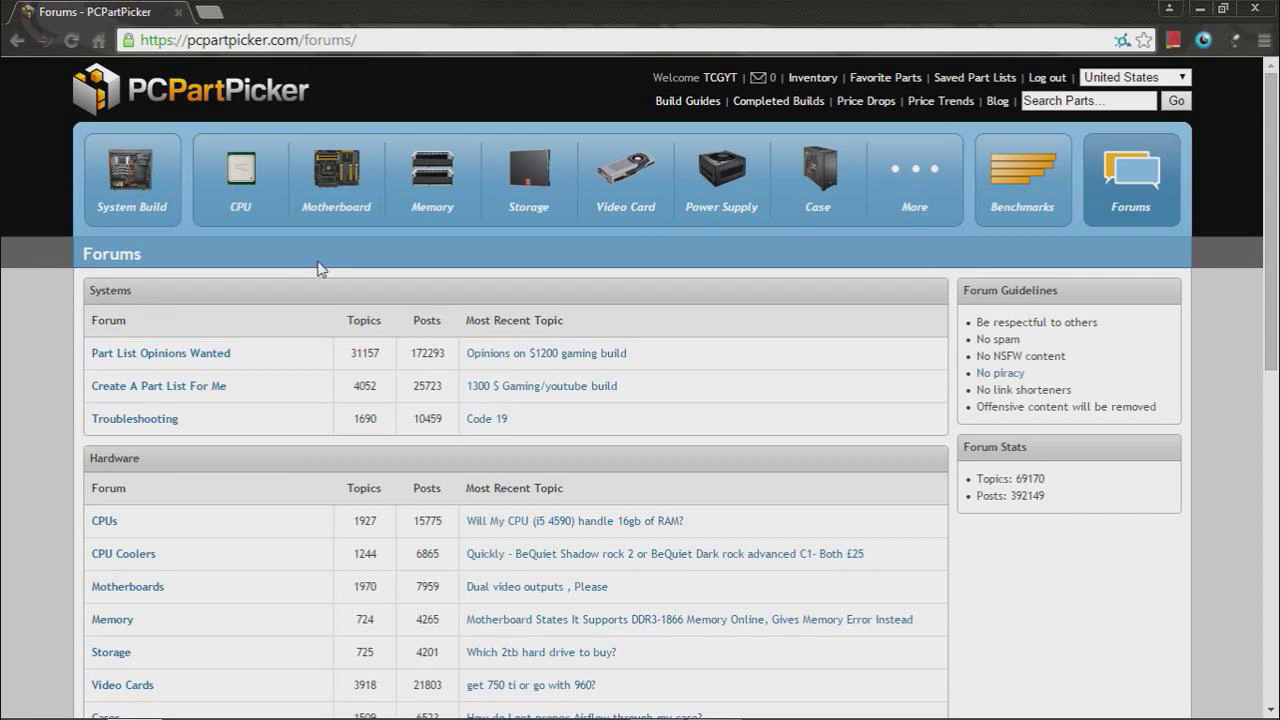
{"action": "scroll", "coordinate": [320, 268], "scroll_direction": "down", "scroll_amount": 4}
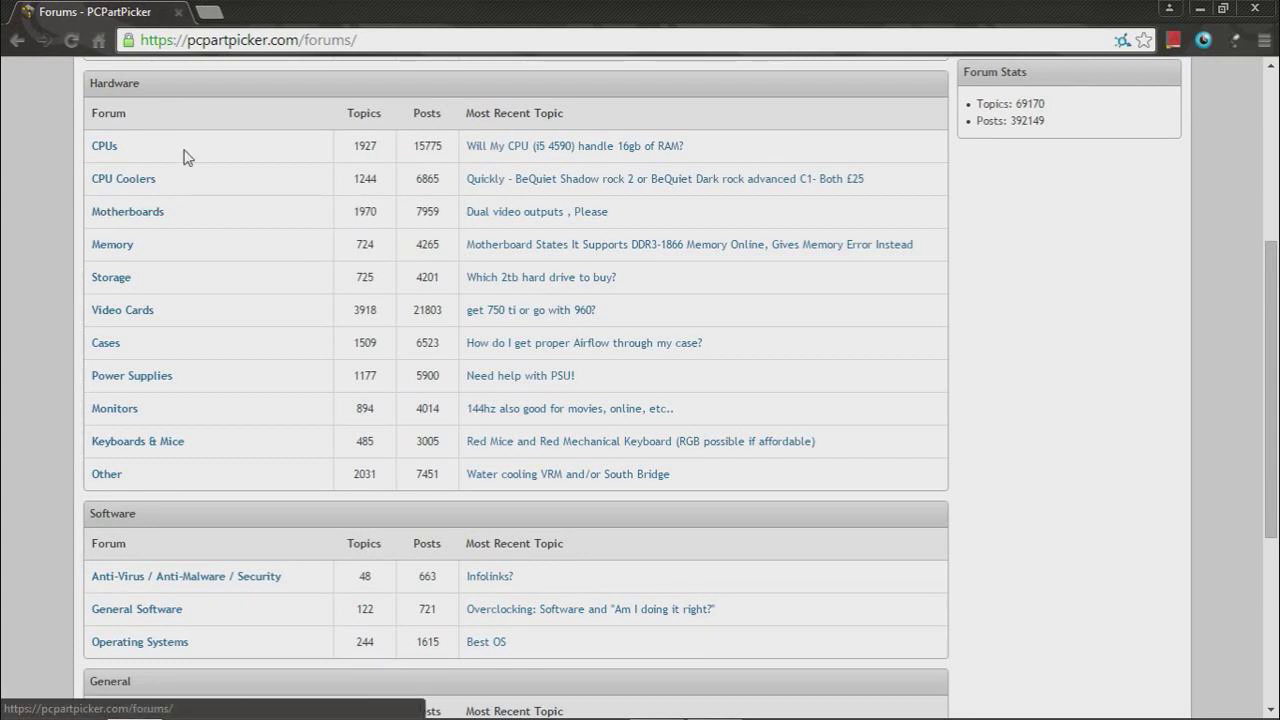
{"action": "scroll", "coordinate": [135, 235], "scroll_direction": "down", "scroll_amount": 3}
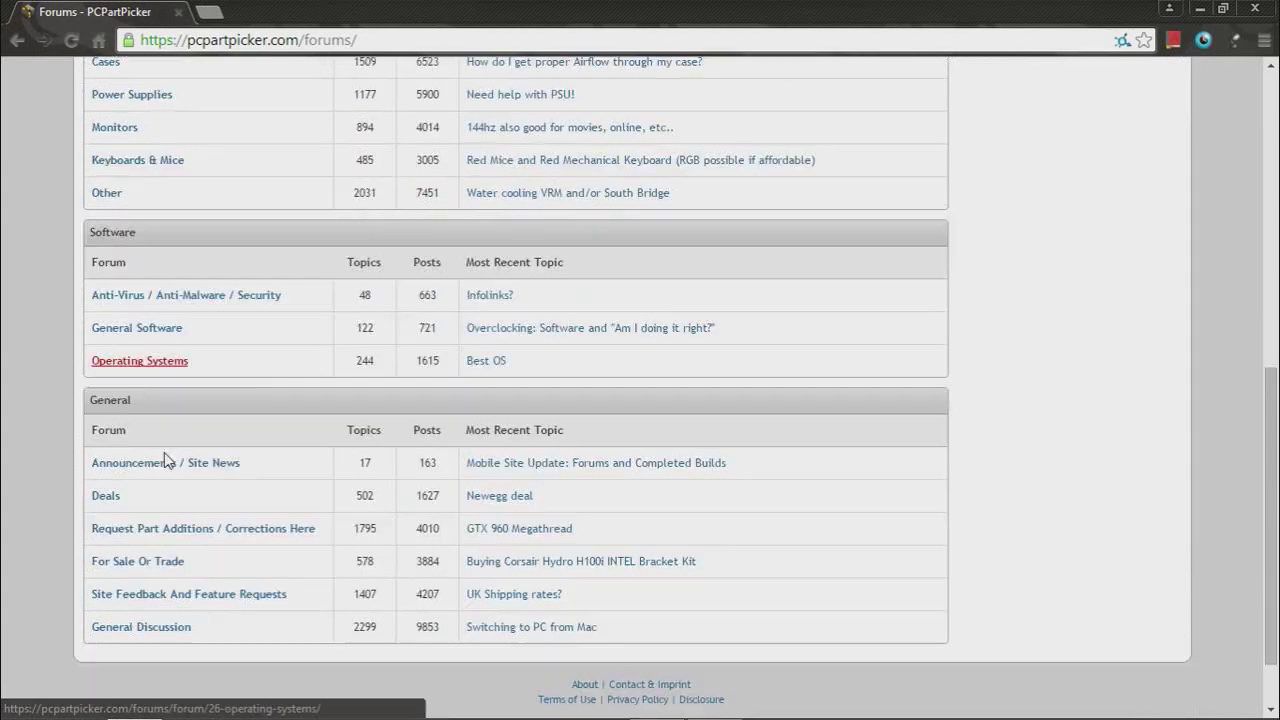
{"action": "scroll", "coordinate": [137, 286], "scroll_direction": "up", "scroll_amount": 5}
{"action": "scroll", "coordinate": [194, 471], "scroll_direction": "up", "scroll_amount": 2}
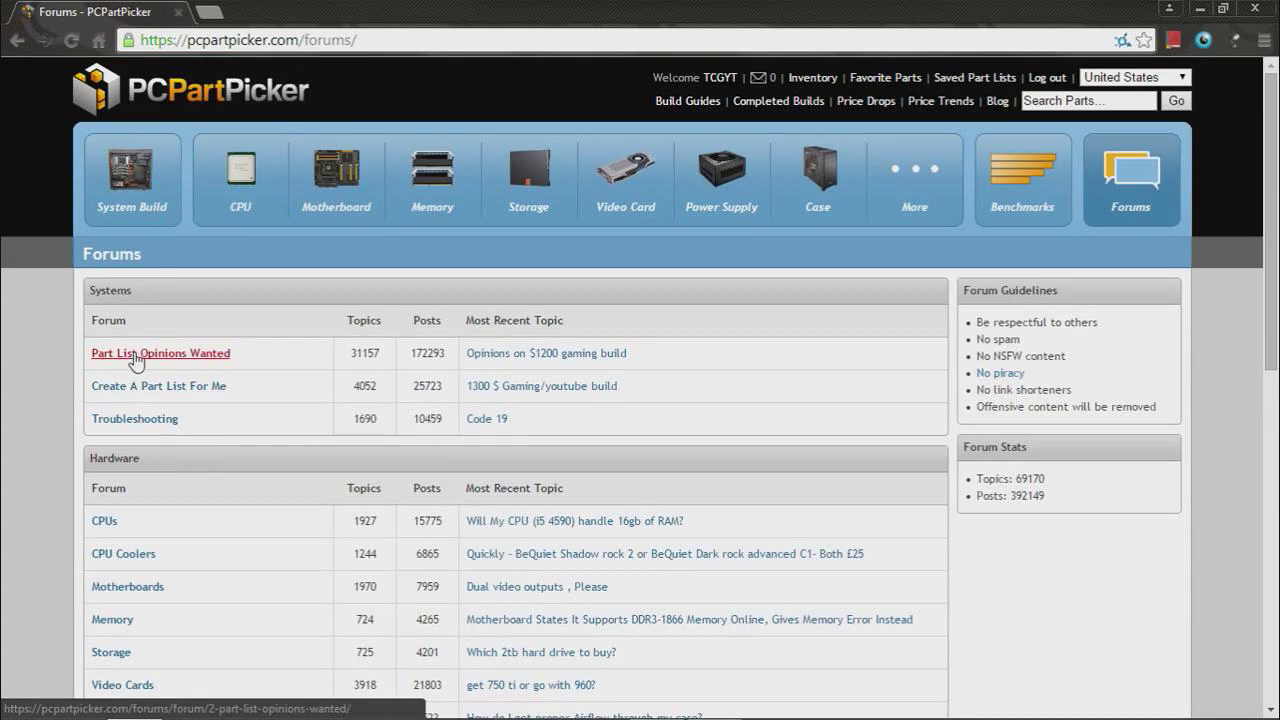
{"action": "left_click", "coordinate": [136, 356]}
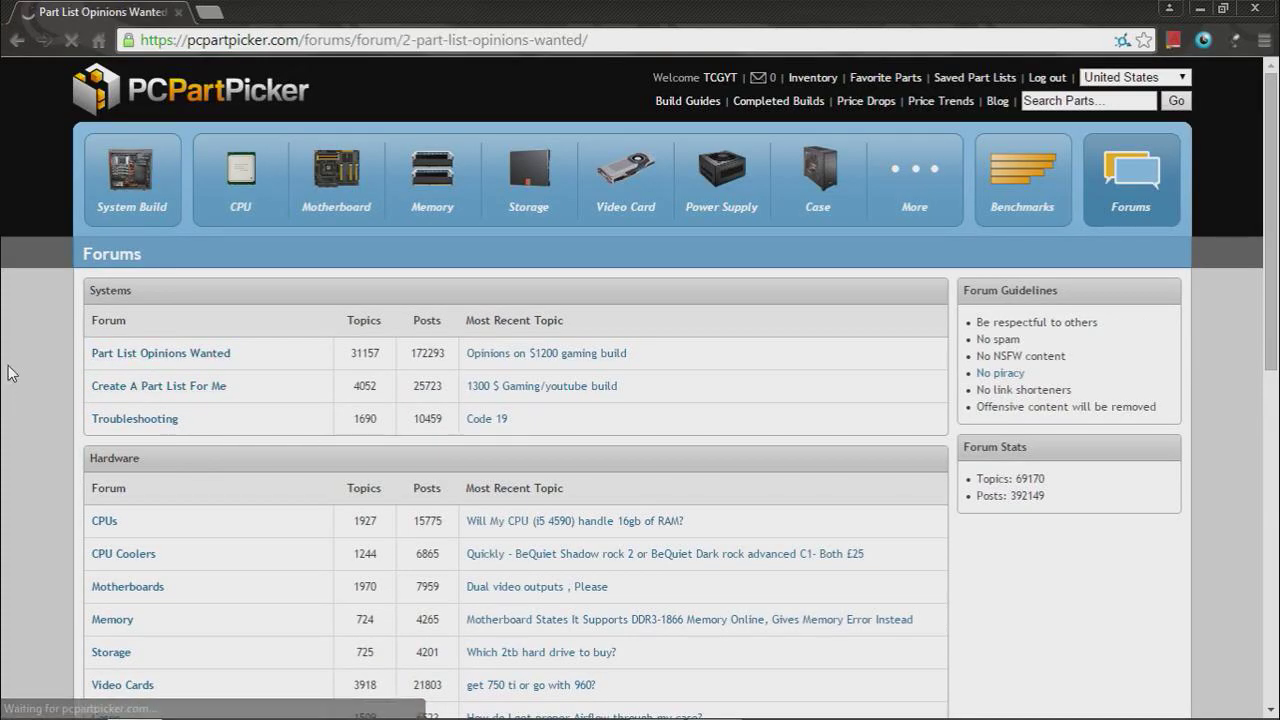
{"action": "left_click", "coordinate": [15, 45]}
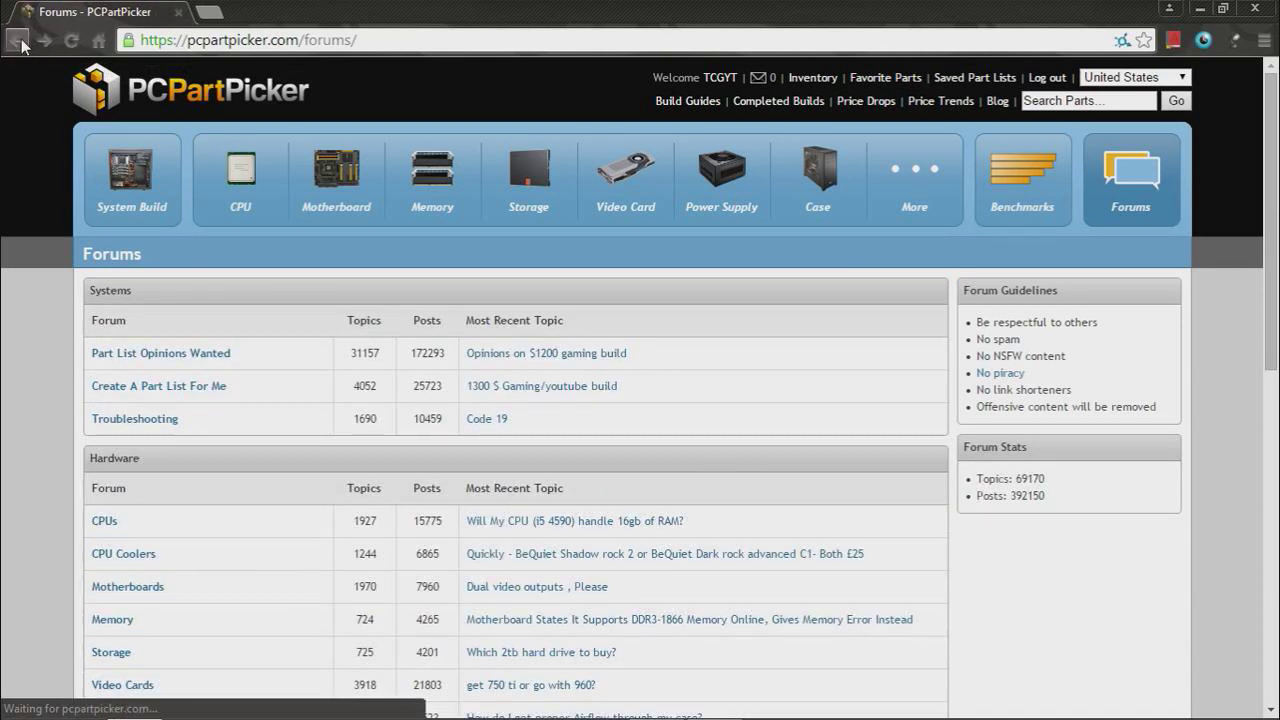
{"action": "left_click", "coordinate": [20, 42]}
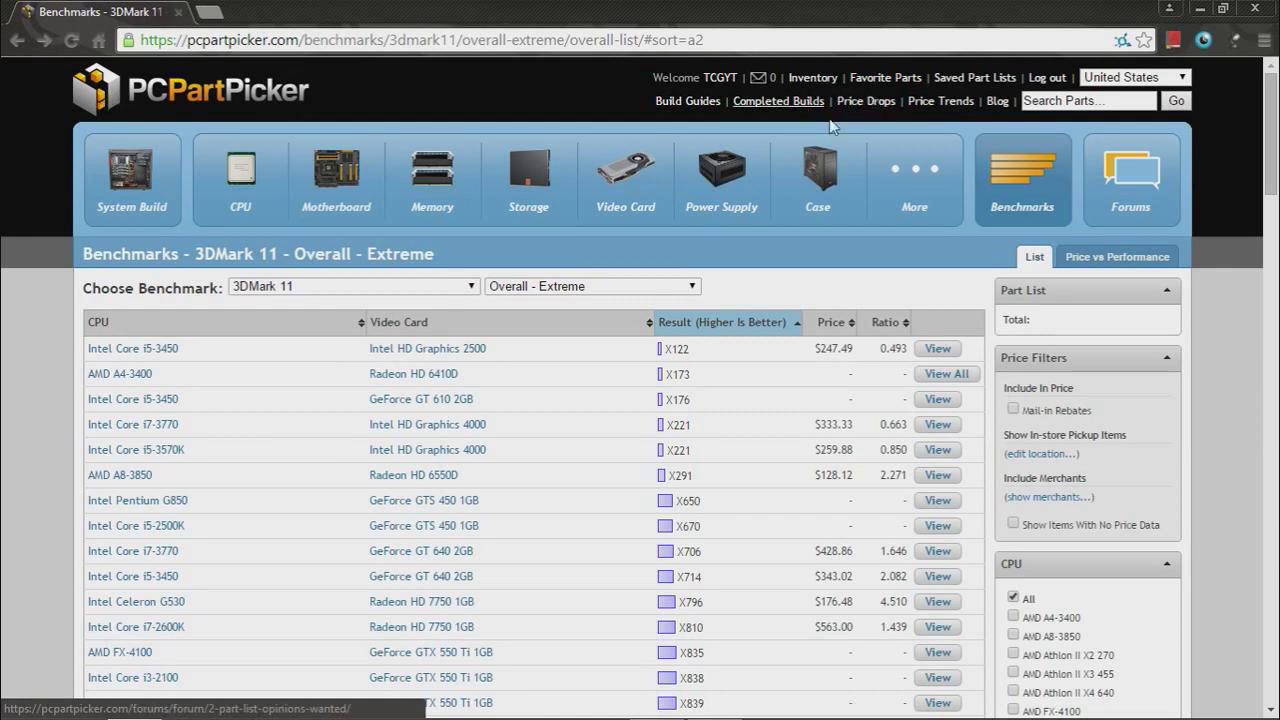
Browse Price Trends to the DDR3-1600 2x4GB memory price chart.
{"action": "left_click", "coordinate": [940, 101]}
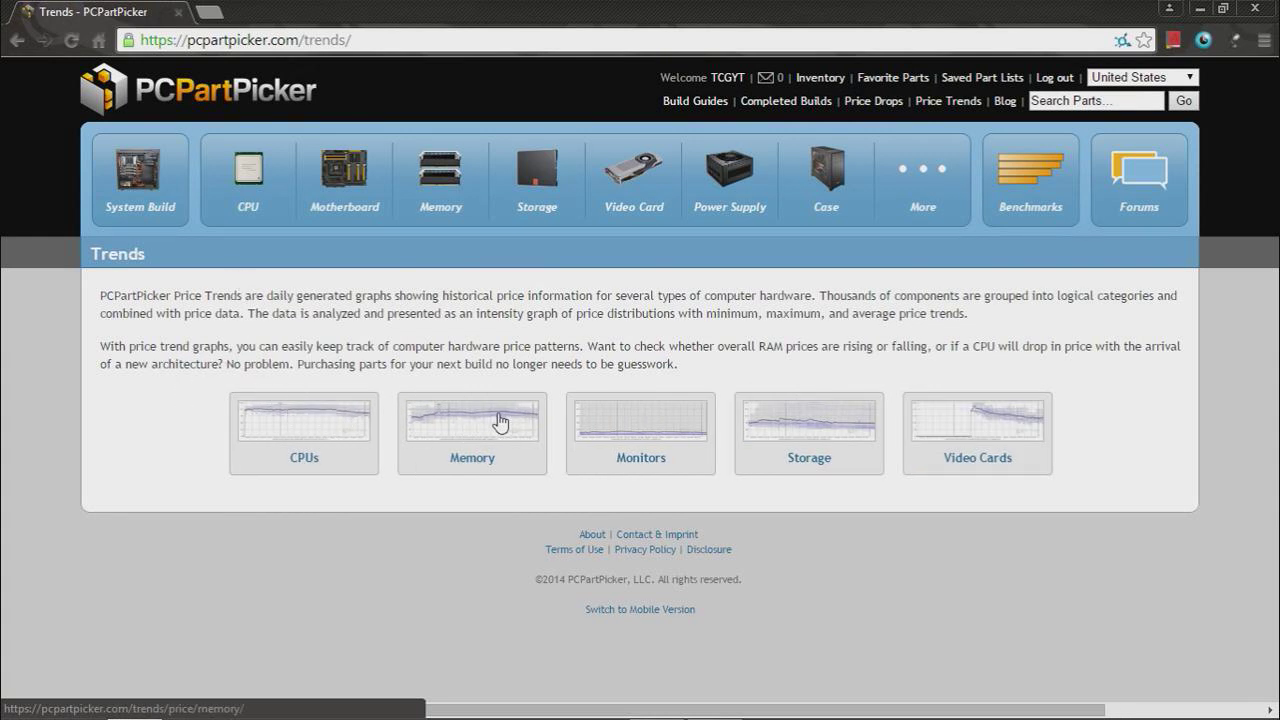
{"action": "left_click", "coordinate": [415, 433]}
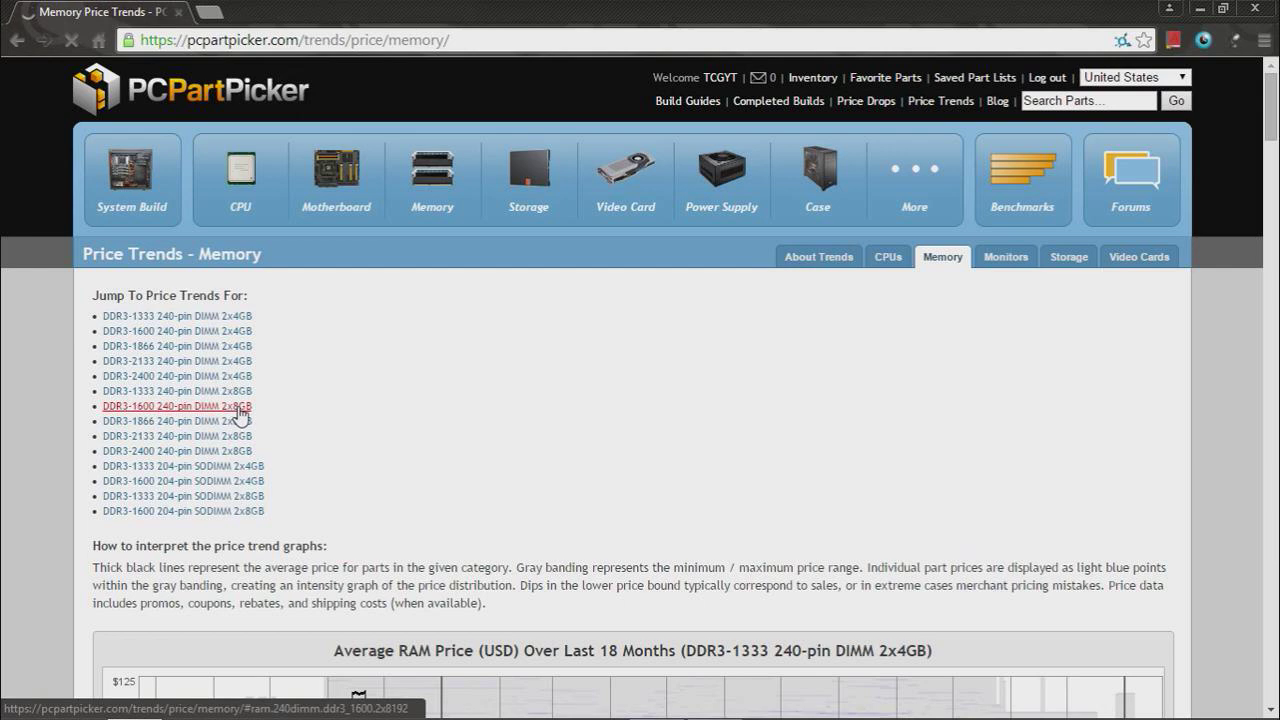
{"action": "left_click", "coordinate": [240, 340]}
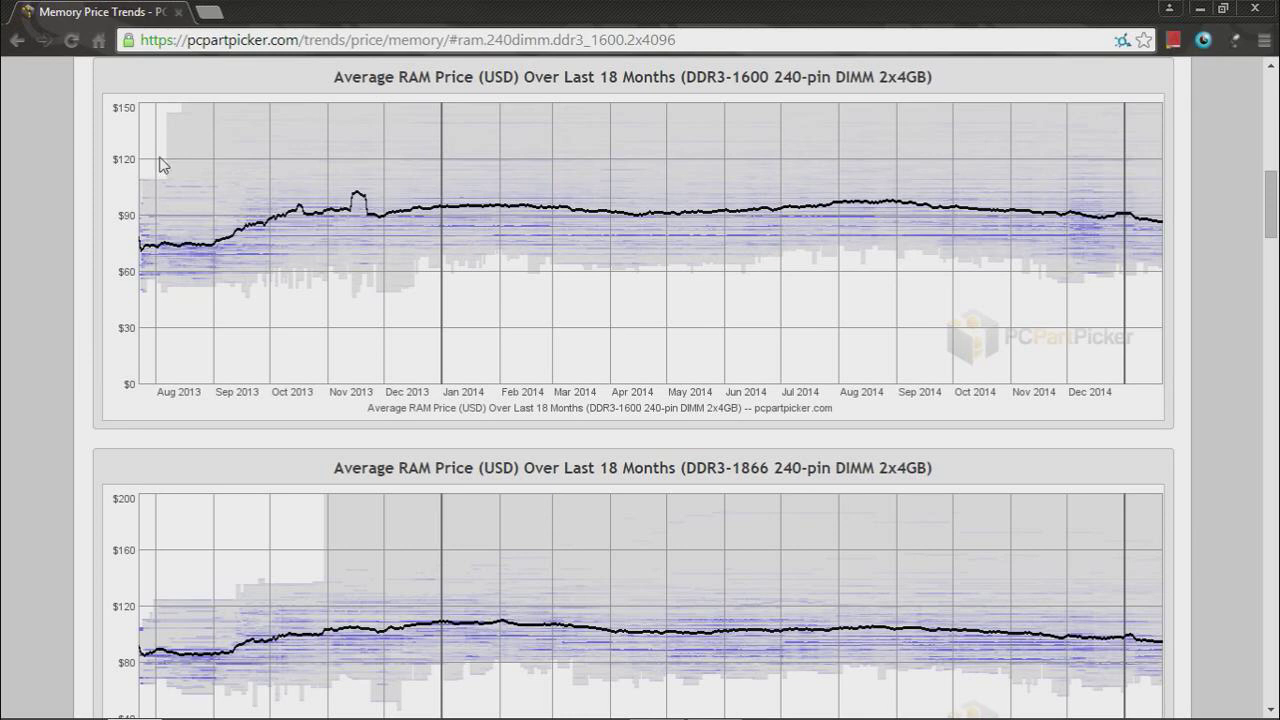
{"action": "scroll", "coordinate": [325, 222], "scroll_direction": "down", "scroll_amount": 4}
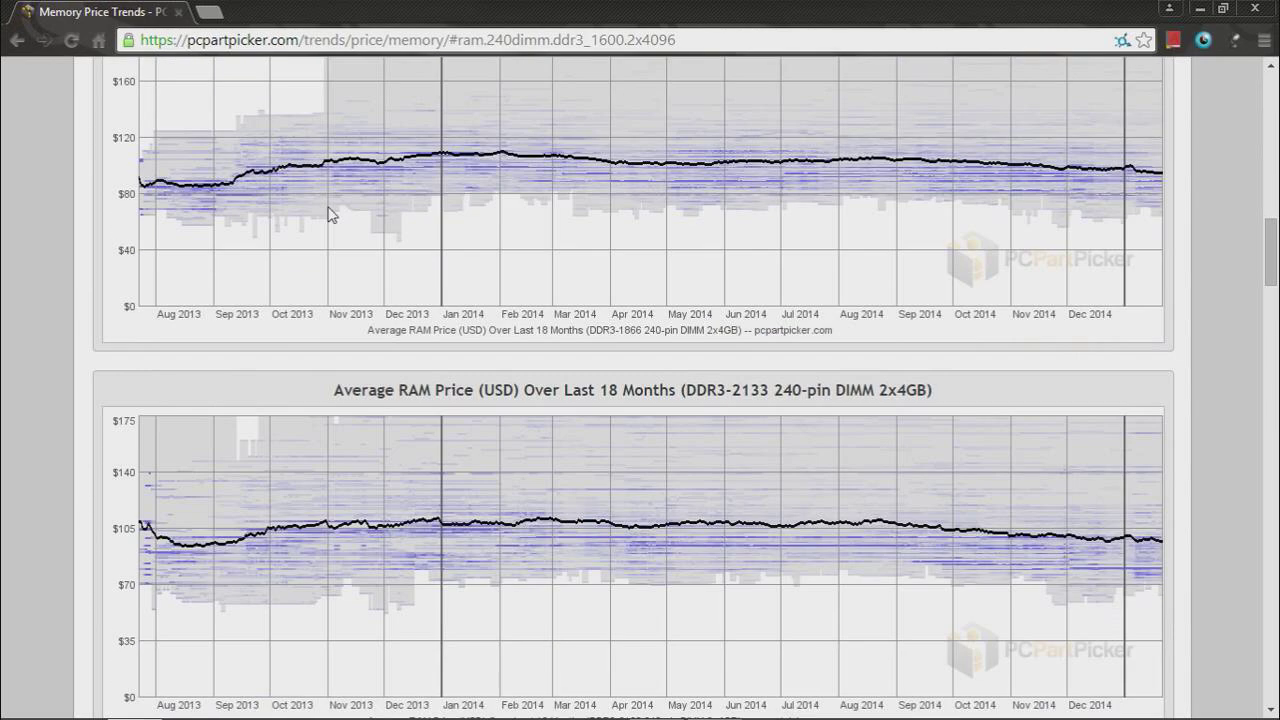
{"action": "scroll", "coordinate": [325, 222], "scroll_direction": "down", "scroll_amount": 4}
{"action": "scroll", "coordinate": [325, 222], "scroll_direction": "down", "scroll_amount": 4}
Navigate back through the memory trend pages to the home page.
{"action": "left_click", "coordinate": [20, 42]}
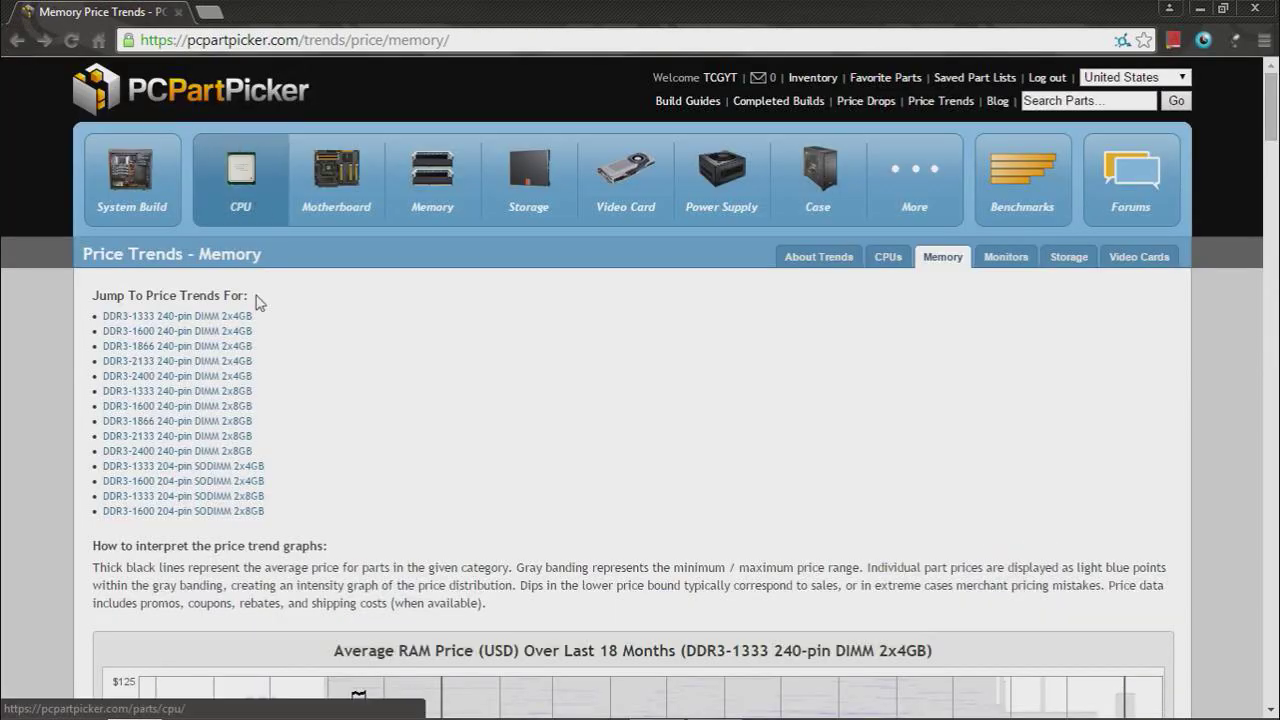
{"action": "scroll", "coordinate": [265, 330], "scroll_direction": "down", "scroll_amount": 3}
{"action": "scroll", "coordinate": [265, 330], "scroll_direction": "up", "scroll_amount": 3}
{"action": "scroll", "coordinate": [265, 330], "scroll_direction": "down", "scroll_amount": 3}
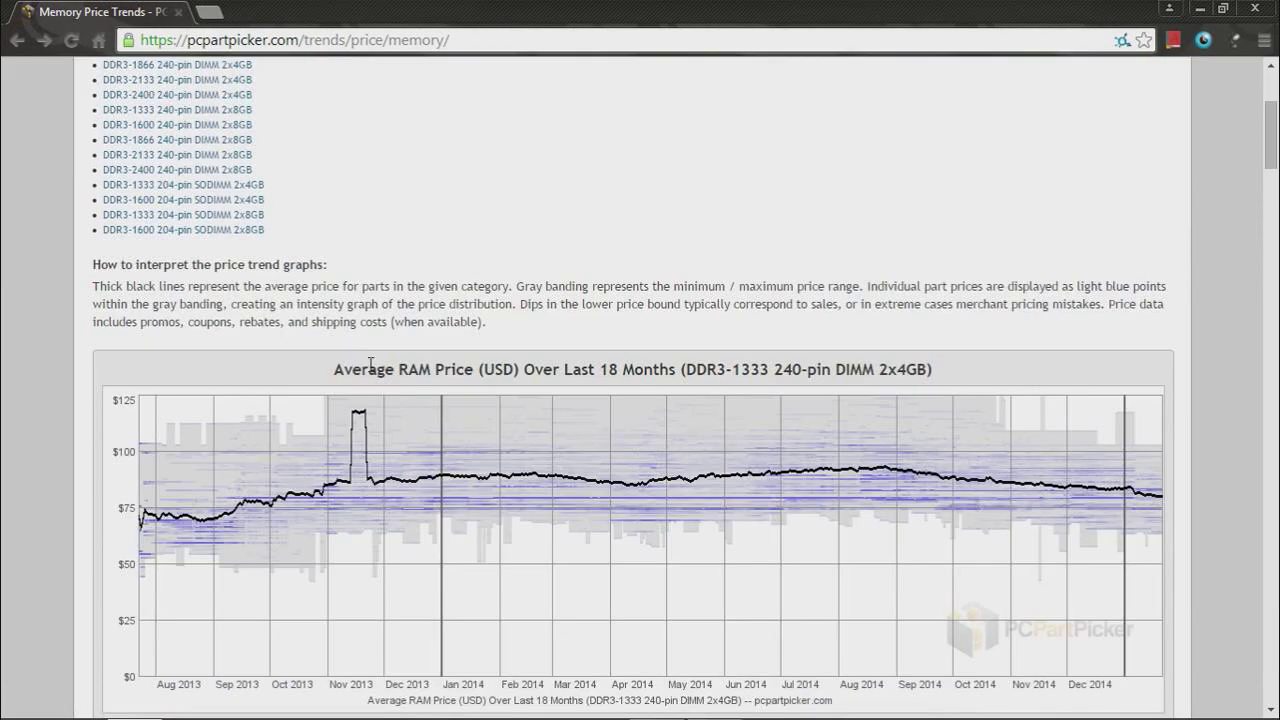
{"action": "scroll", "coordinate": [172, 345], "scroll_direction": "up", "scroll_amount": 2}
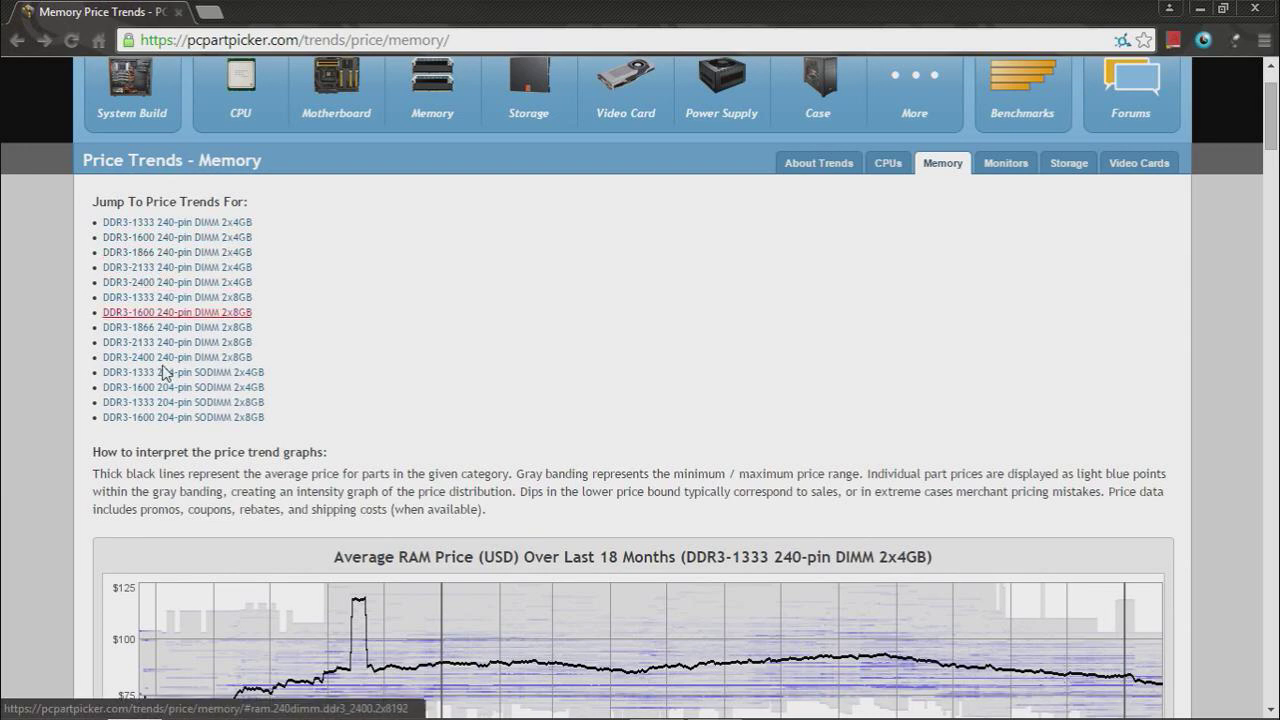
{"action": "left_click", "coordinate": [17, 40]}
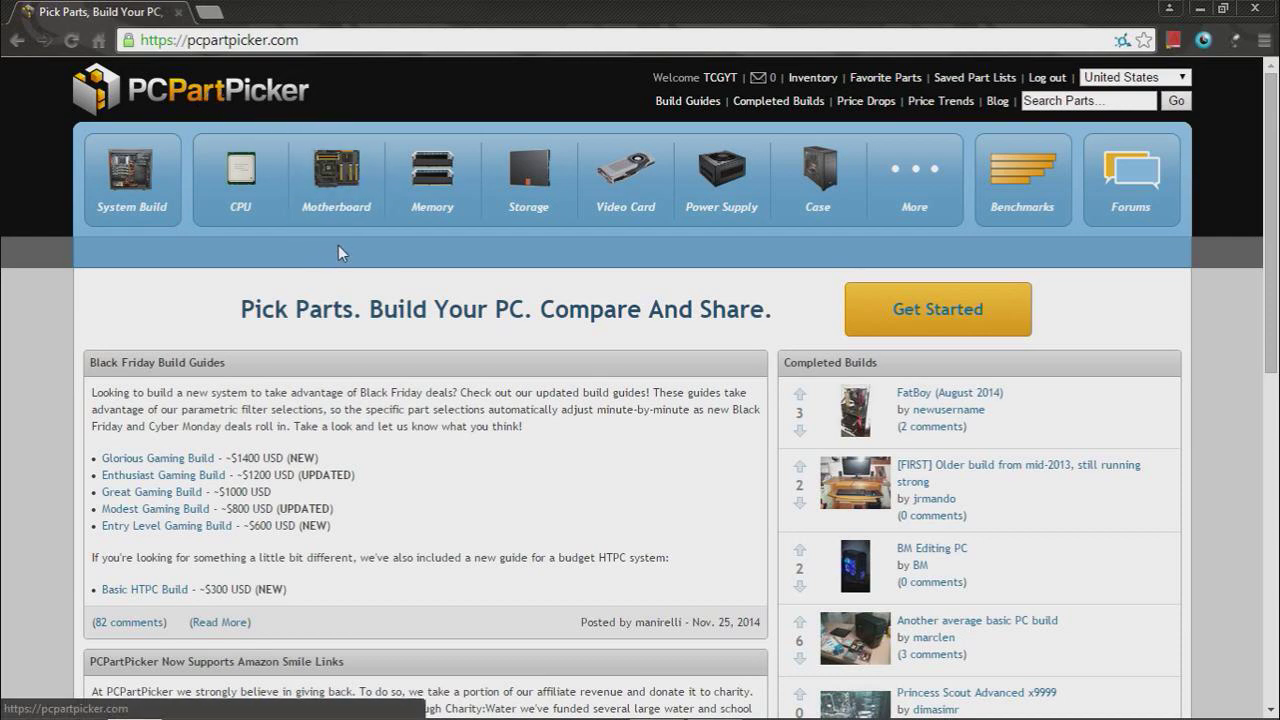
Scroll down the page and open the full list of completed builds.
{"action": "scroll", "coordinate": [320, 250], "scroll_direction": "down", "scroll_amount": 2}
{"action": "scroll", "coordinate": [321, 252], "scroll_direction": "down", "scroll_amount": 2}
{"action": "scroll", "coordinate": [321, 253], "scroll_direction": "down", "scroll_amount": 1}
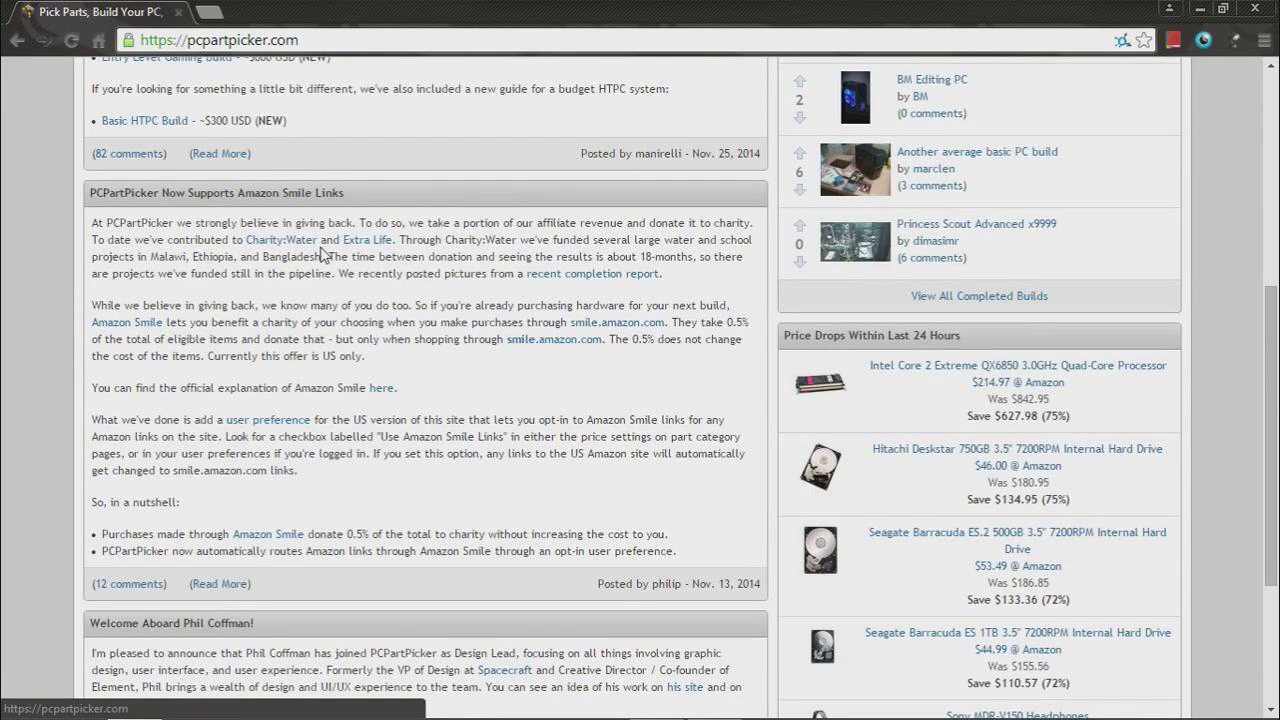
{"action": "scroll", "coordinate": [372, 270], "scroll_direction": "up", "scroll_amount": 5}
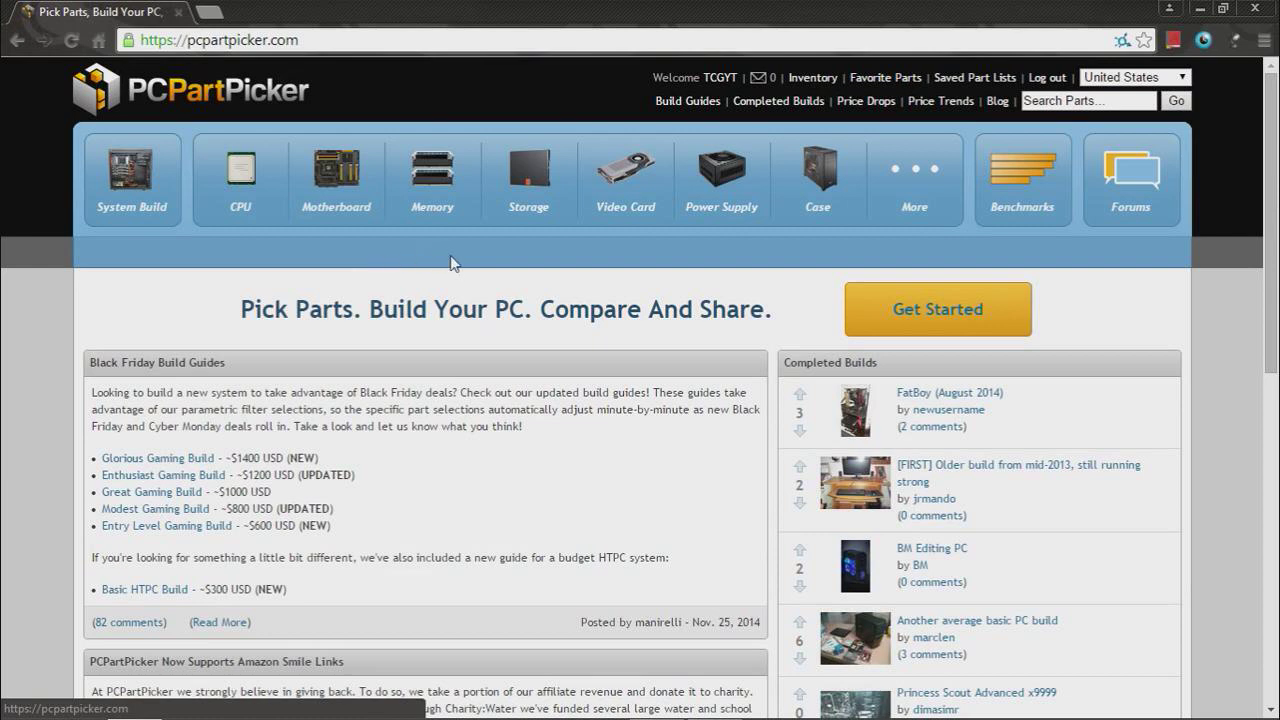
{"action": "scroll", "coordinate": [455, 262], "scroll_direction": "down", "scroll_amount": 3}
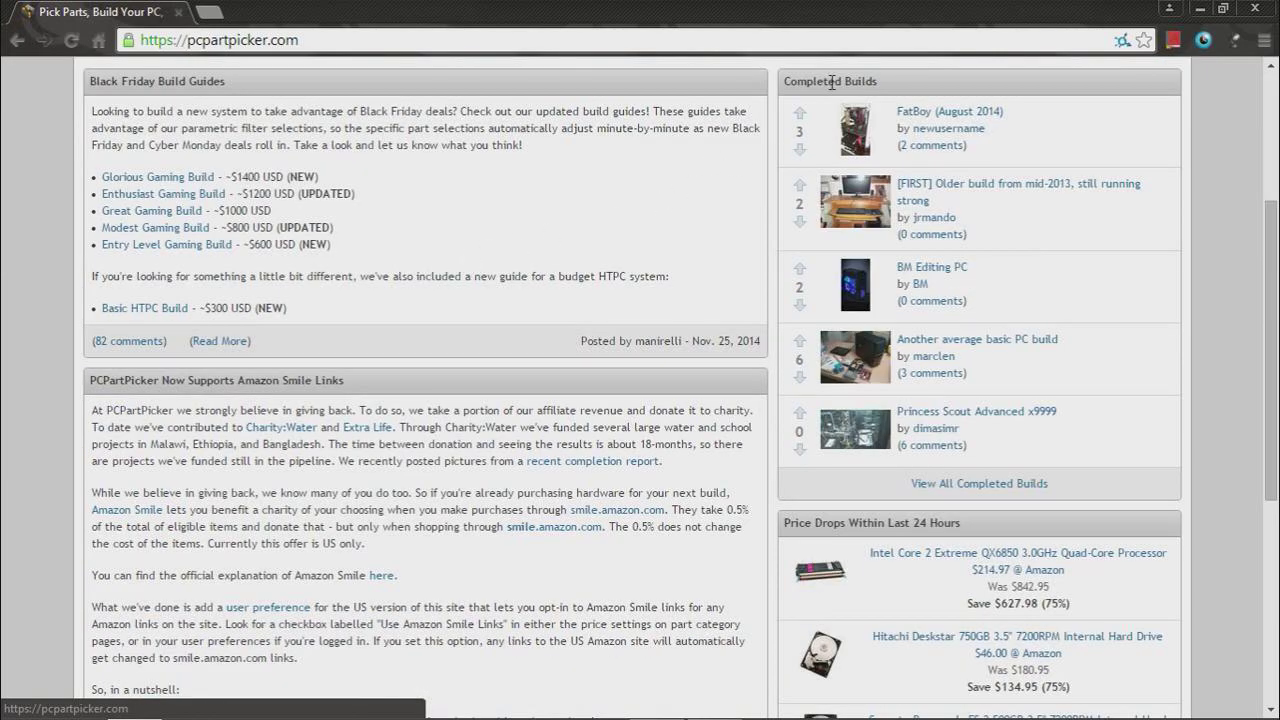
{"action": "left_click", "coordinate": [1001, 484]}
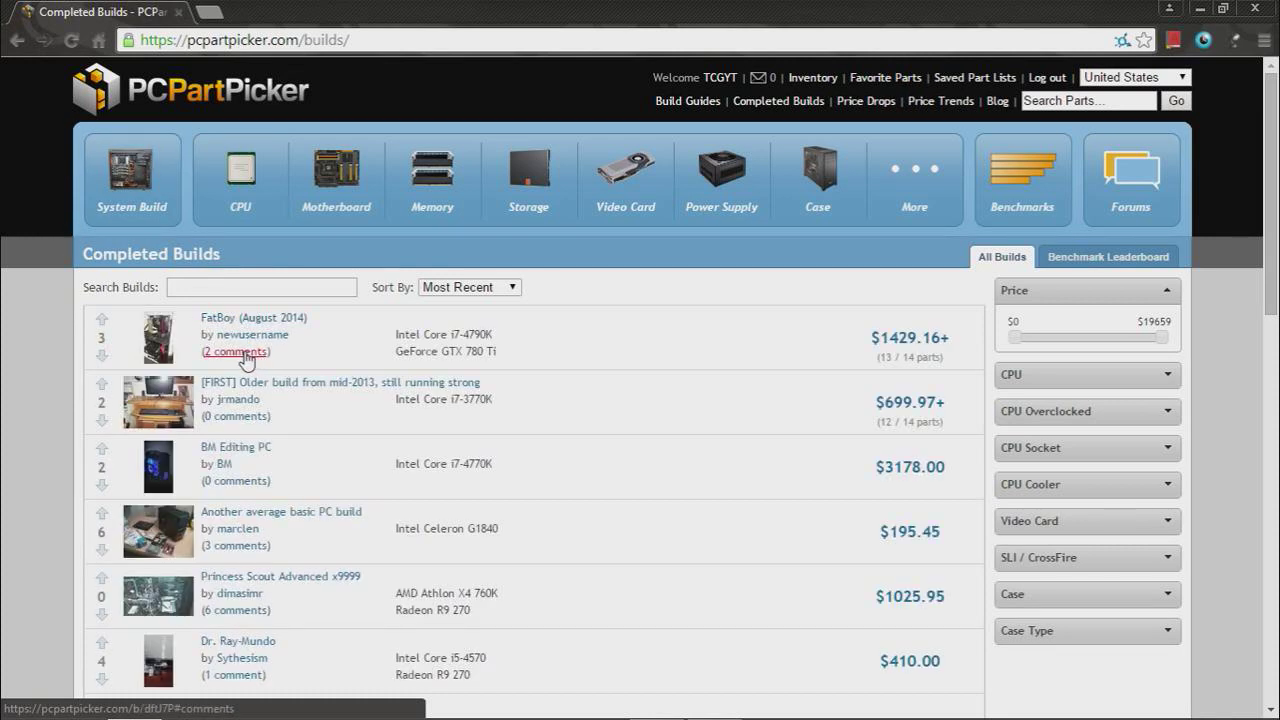
Open marclen's 'Another average basic PC build' and read through its description.
{"action": "left_click", "coordinate": [245, 512]}
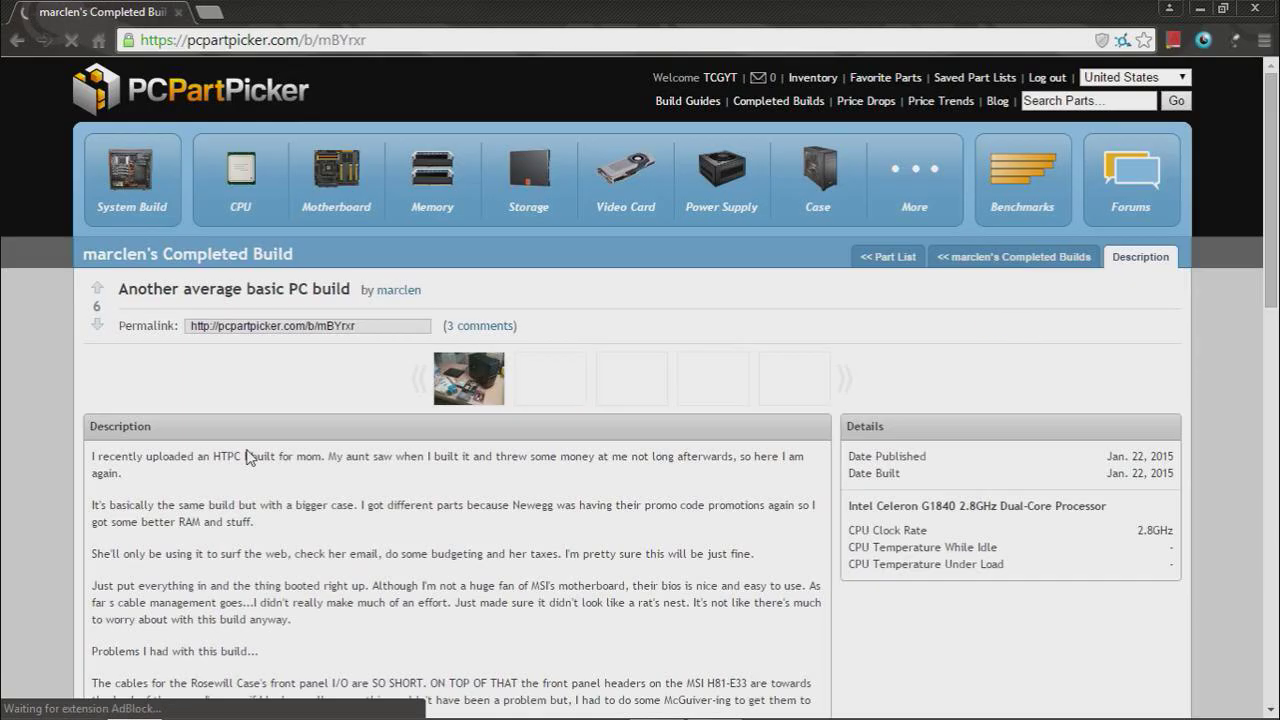
{"action": "scroll", "coordinate": [61, 250], "scroll_direction": "down", "scroll_amount": 2}
{"action": "left_click_drag", "start_coordinate": [86, 266], "coordinate": [488, 490]}
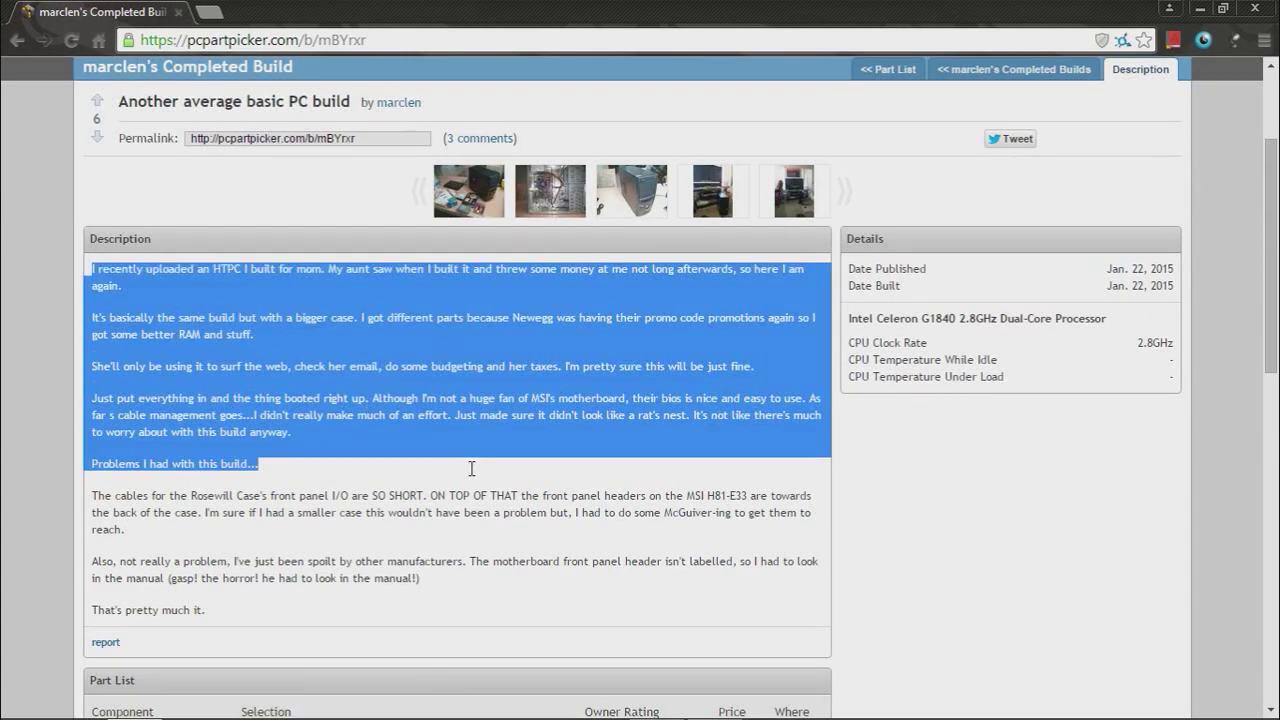
{"action": "left_click", "coordinate": [257, 362]}
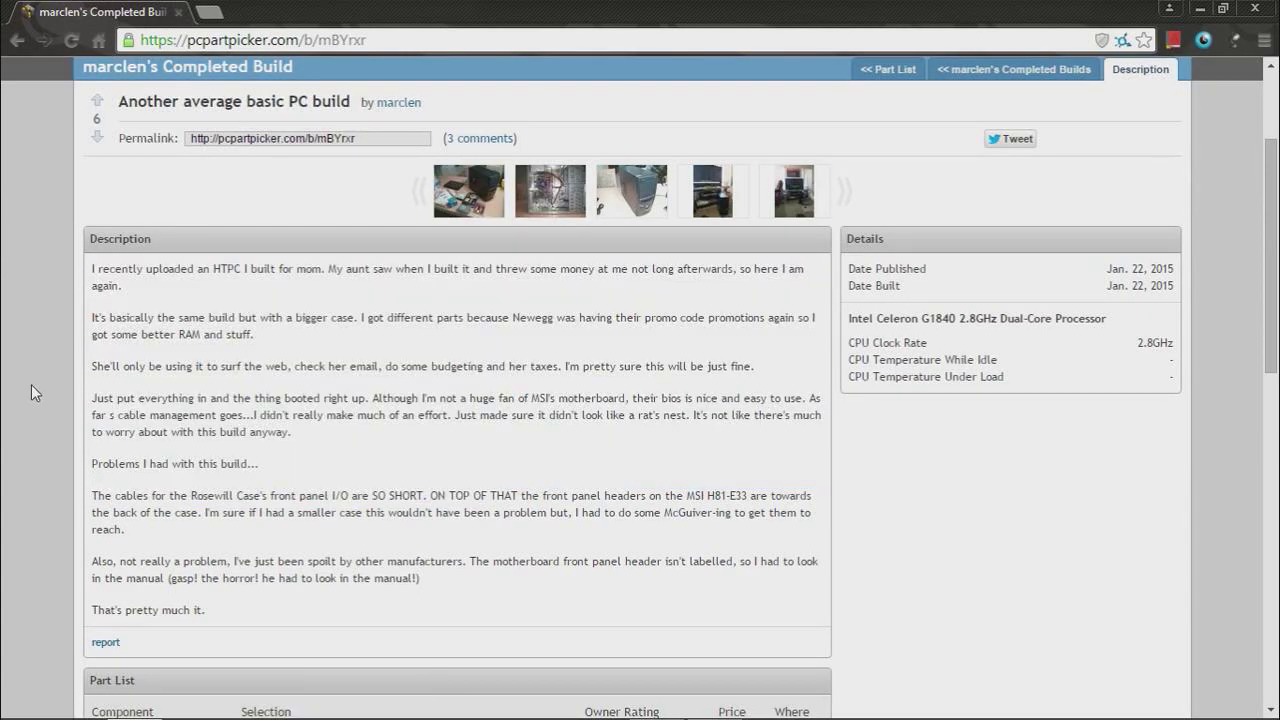
{"action": "scroll", "coordinate": [32, 384], "scroll_direction": "up", "scroll_amount": 2}
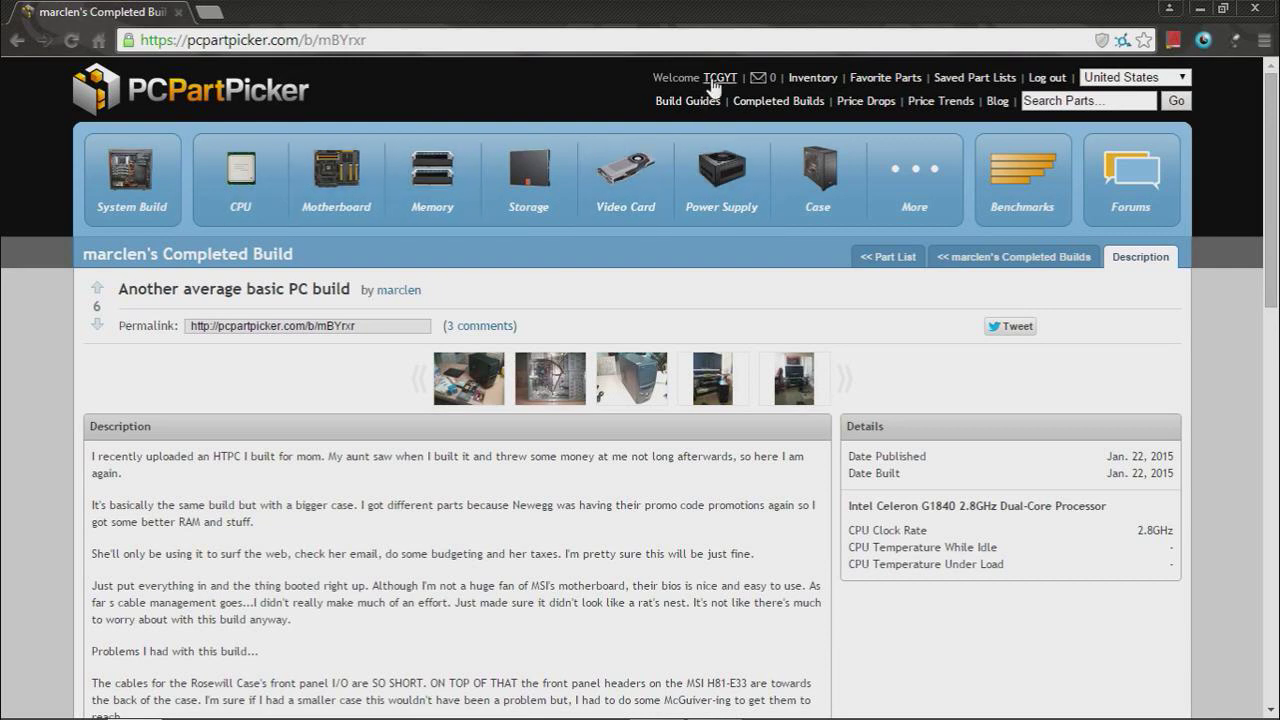
Return to the System Build list showing the i5-4690K and Gigabyte GA-Z97X-UD3H-BK.
{"action": "left_click", "coordinate": [145, 180]}
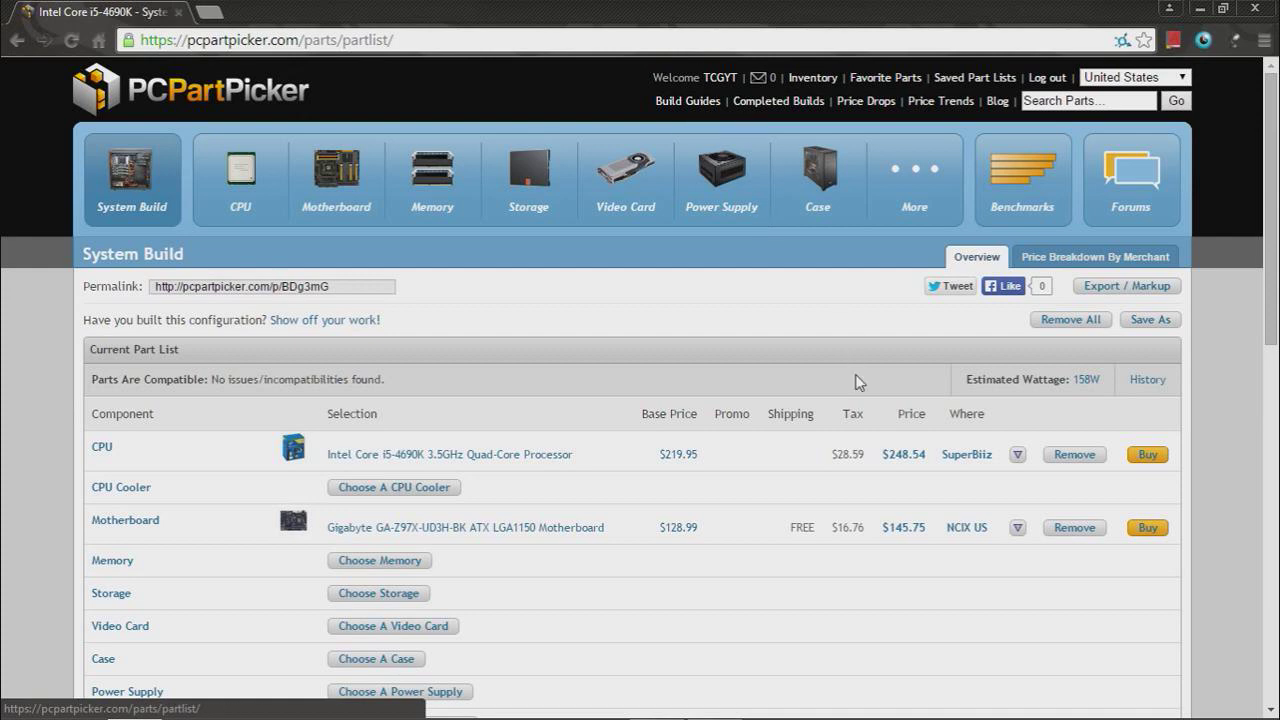
{"action": "scroll", "coordinate": [862, 385], "scroll_direction": "down", "scroll_amount": 2}
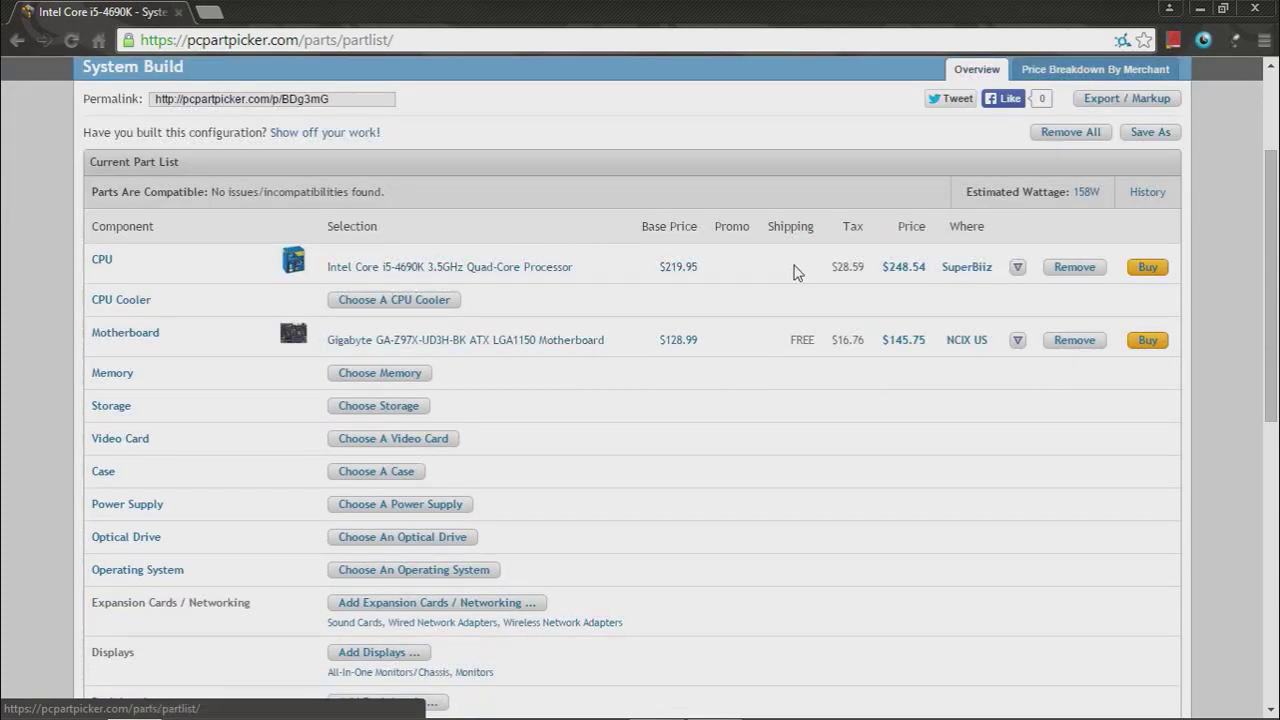
Set the i5-4690K to a manual price of $169.89 and mark it purchased.
{"action": "left_click", "coordinate": [1017, 267]}
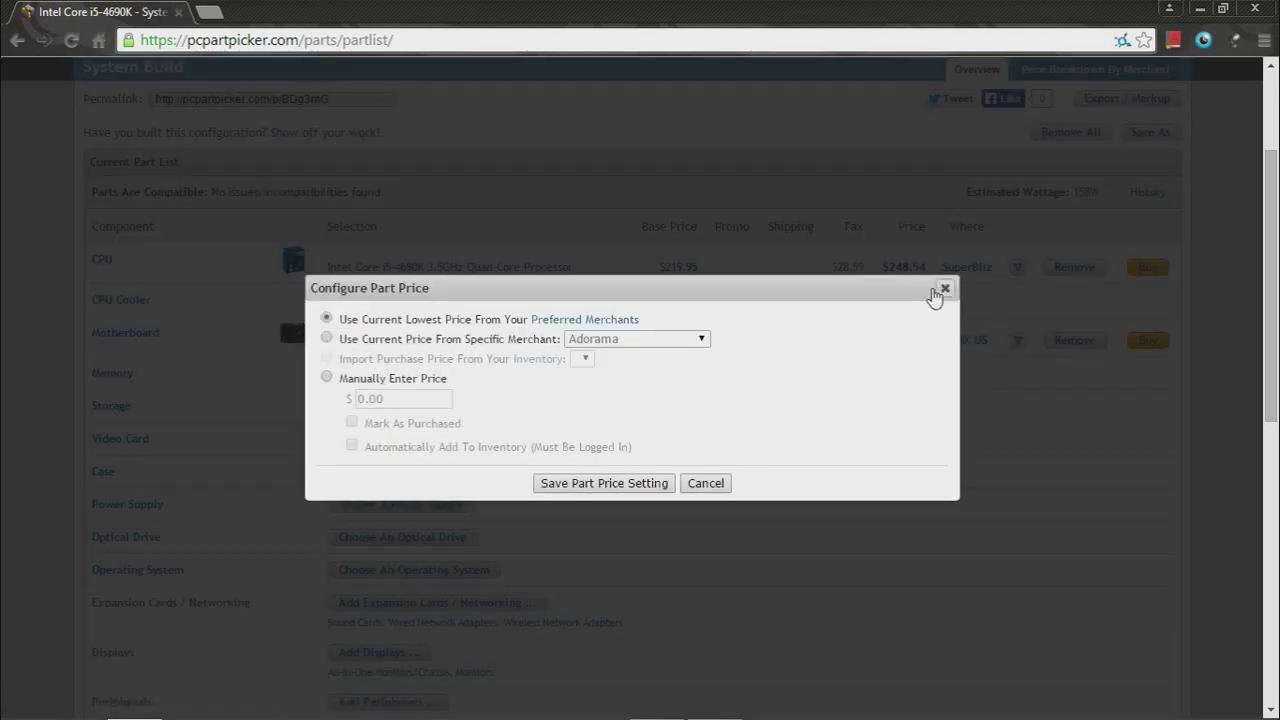
{"action": "left_click", "coordinate": [350, 381]}
{"action": "left_click_drag", "start_coordinate": [422, 398], "coordinate": [238, 407]}
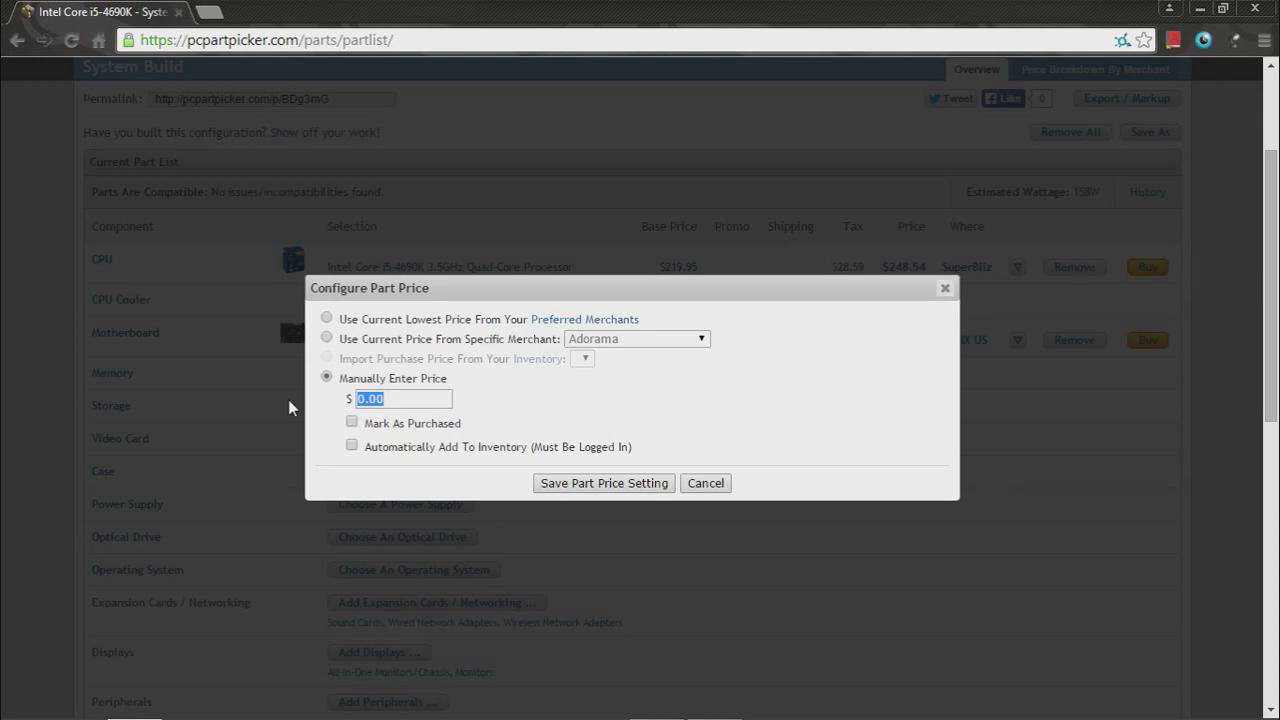
{"action": "type", "text": "169."}
{"action": "type", "text": "89"}
{"action": "left_click", "coordinate": [352, 422]}
{"action": "left_click", "coordinate": [608, 483]}
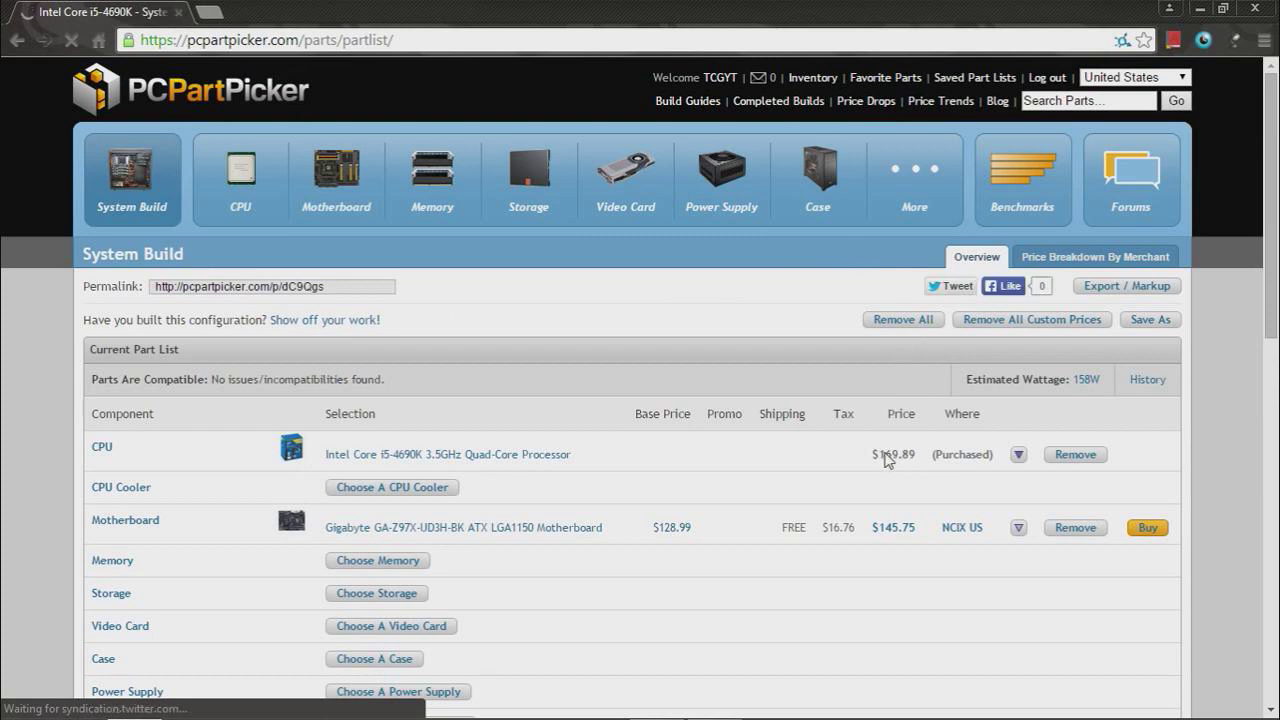
{"action": "scroll", "coordinate": [900, 450], "scroll_direction": "down", "scroll_amount": 4}
{"action": "scroll", "coordinate": [895, 443], "scroll_direction": "down", "scroll_amount": 4}
{"action": "left_click_drag", "start_coordinate": [928, 356], "coordinate": [831, 263]}
{"action": "left_click", "coordinate": [885, 346]}
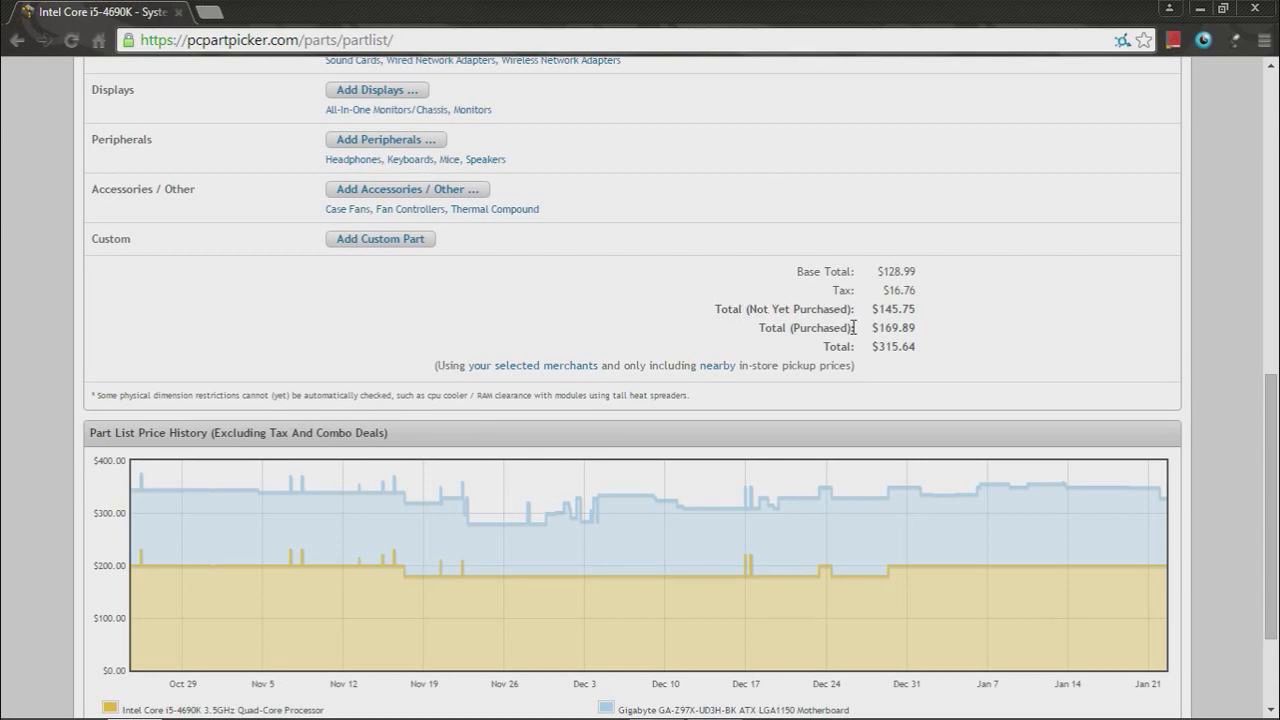
{"action": "scroll", "coordinate": [740, 320], "scroll_direction": "up", "scroll_amount": 3}
{"action": "scroll", "coordinate": [731, 321], "scroll_direction": "up", "scroll_amount": 5}
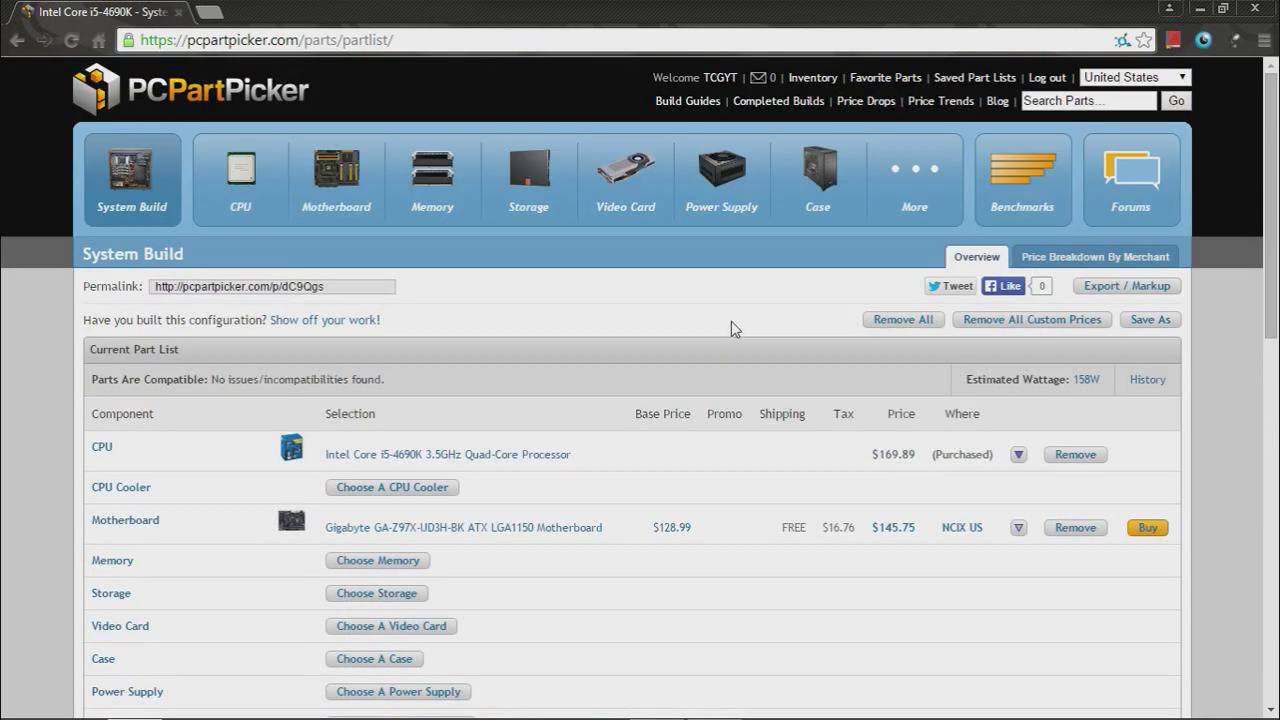